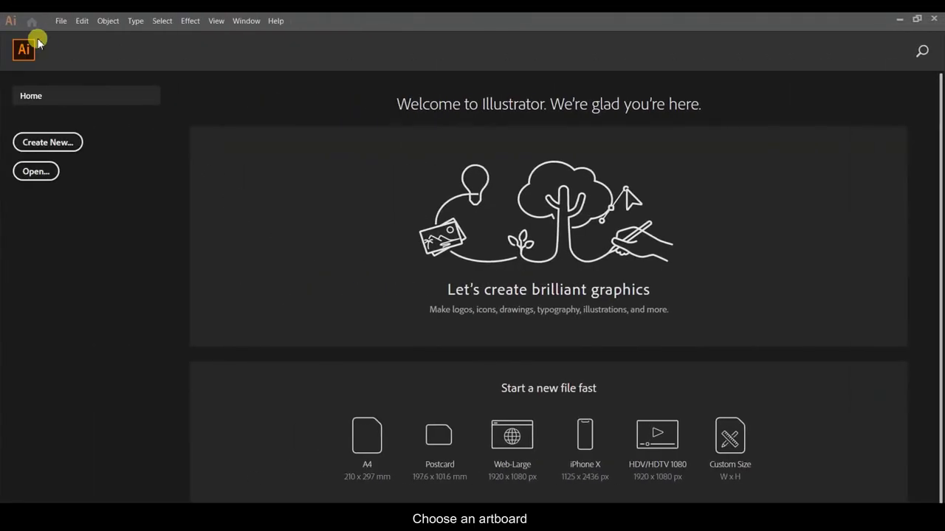
Step: Create a new document using the 1920 x 1080 Art & Illustration preset
left_click(61, 24)
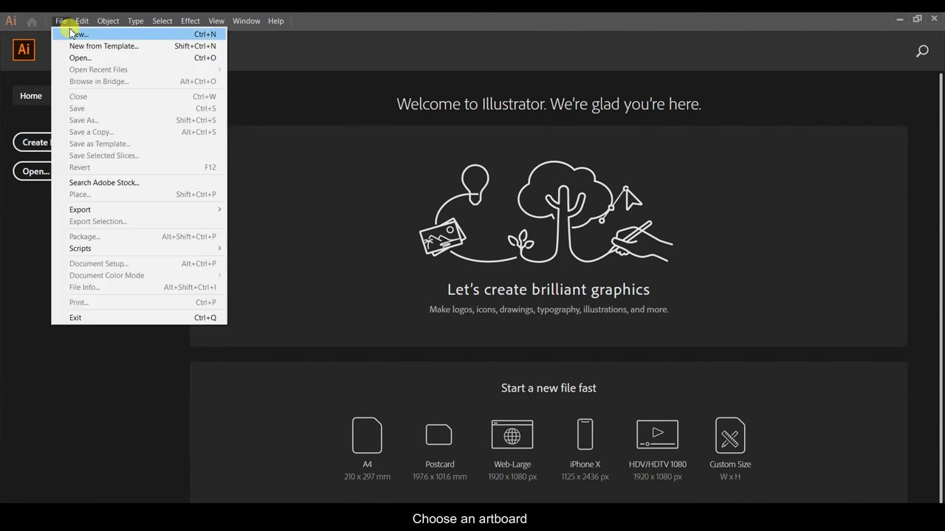
left_click(71, 33)
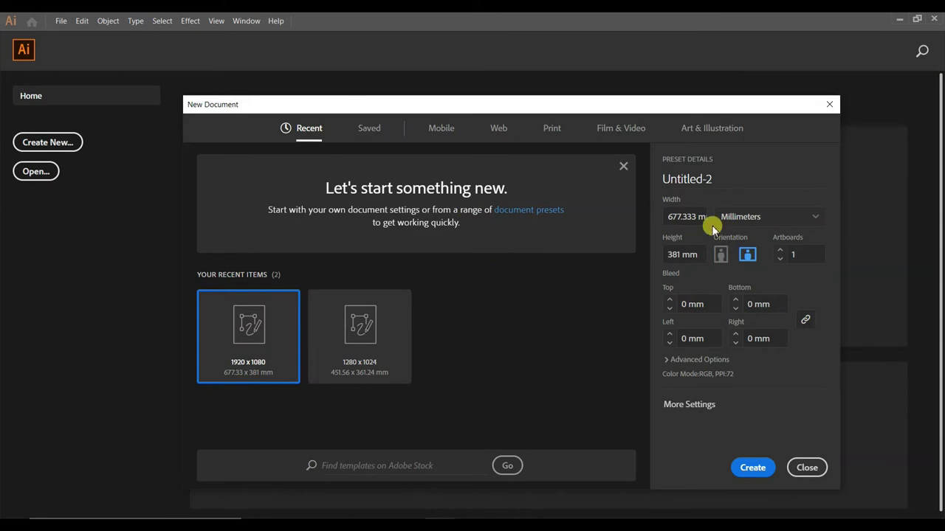
left_click(697, 125)
left_click(595, 213)
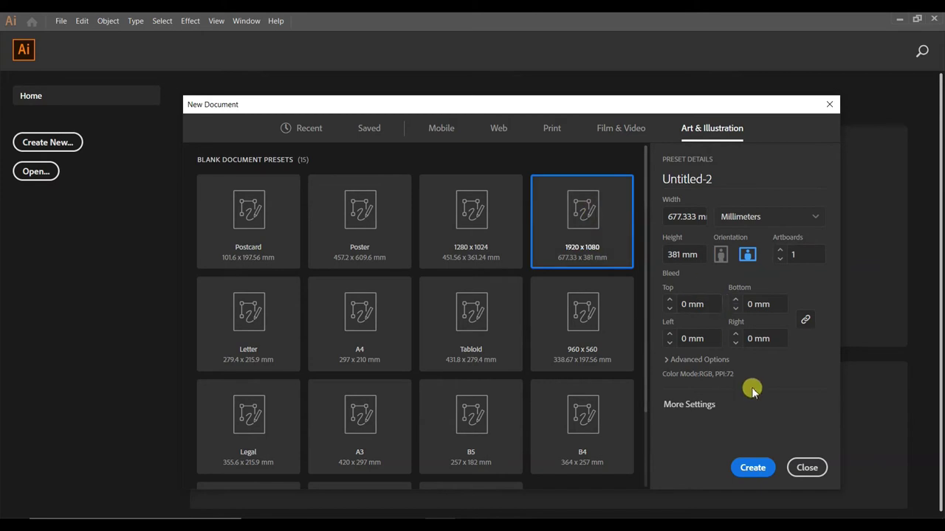
left_click(747, 473)
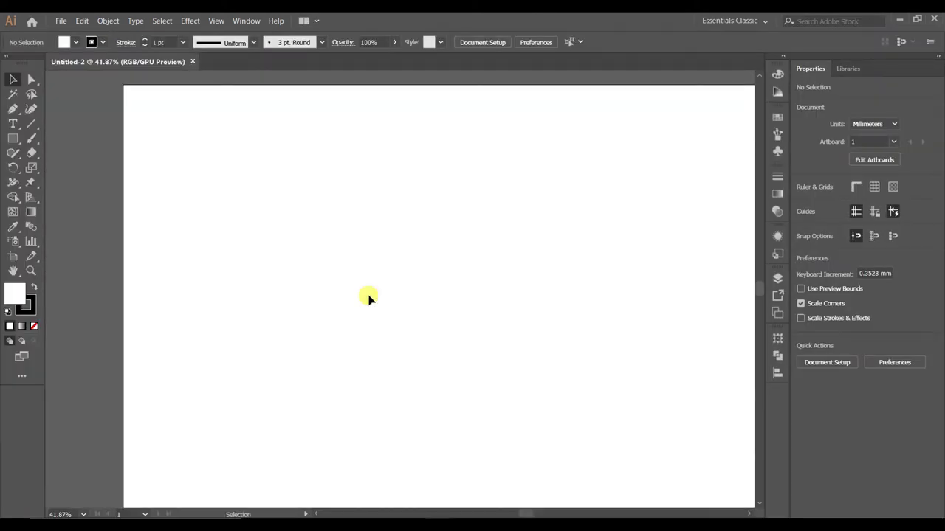
Step: Fit the artboard in the window and place an exact 230 x 55 mm rectangle
key("ctrl+0")
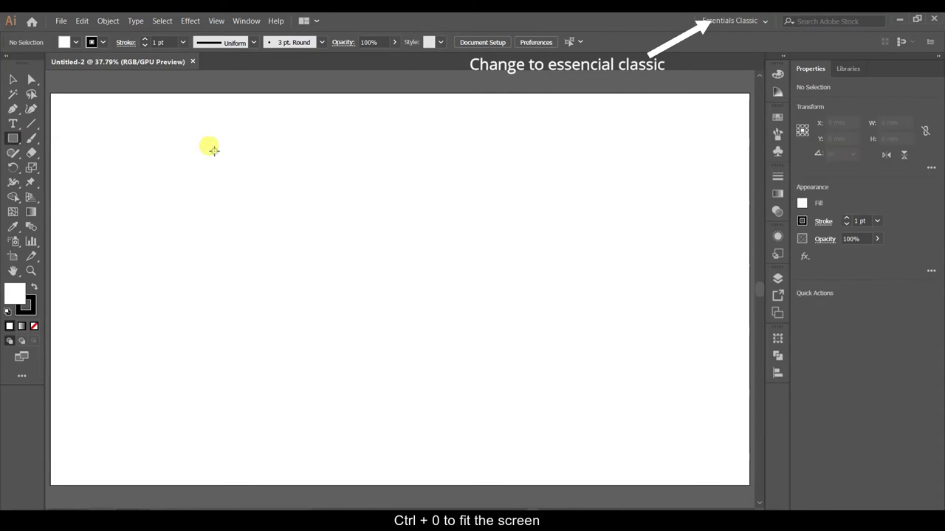
left_click(240, 164)
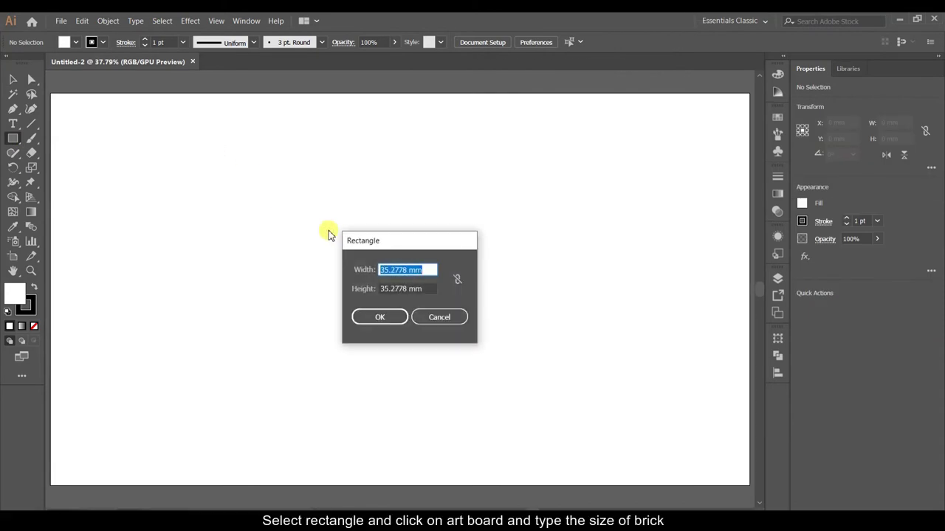
type("230")
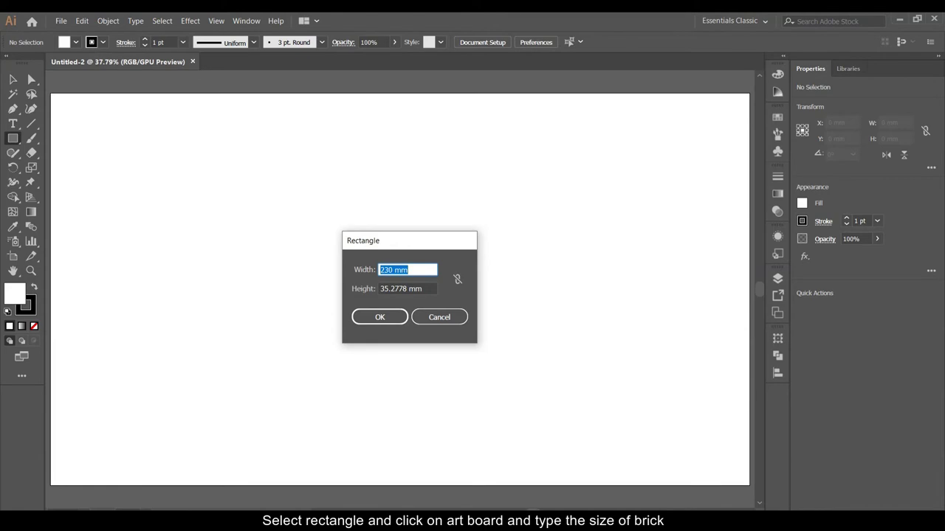
left_click(418, 288)
type("55")
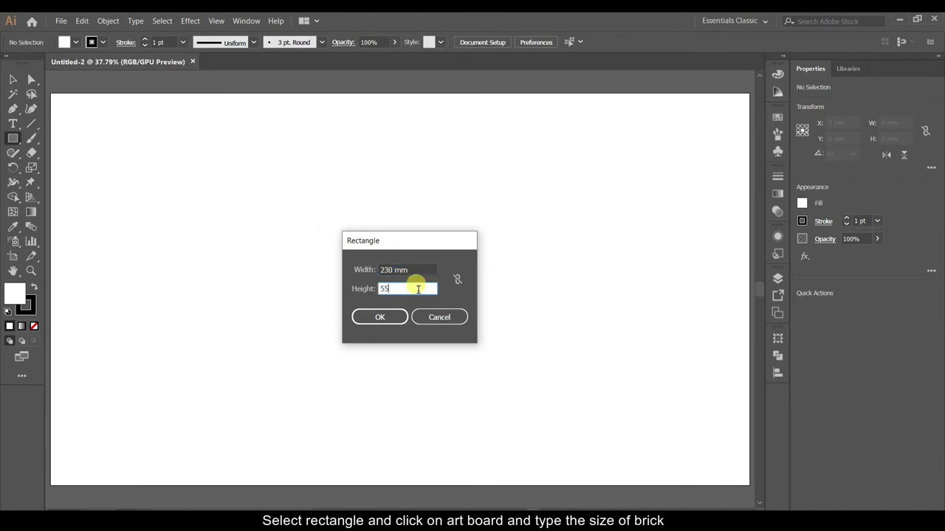
left_click(389, 317)
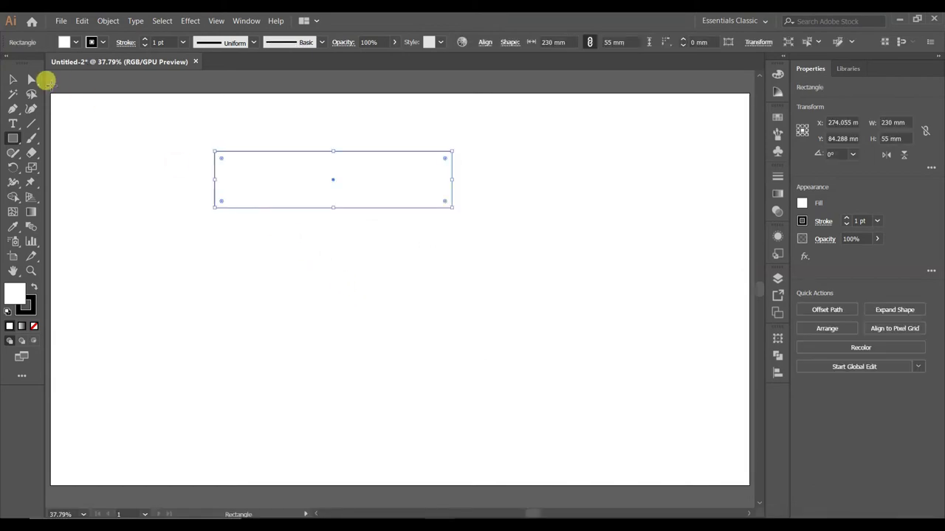
Step: Swap fill and stroke so the rectangle is solid black, and move it lower
left_click(15, 79)
left_click(108, 110)
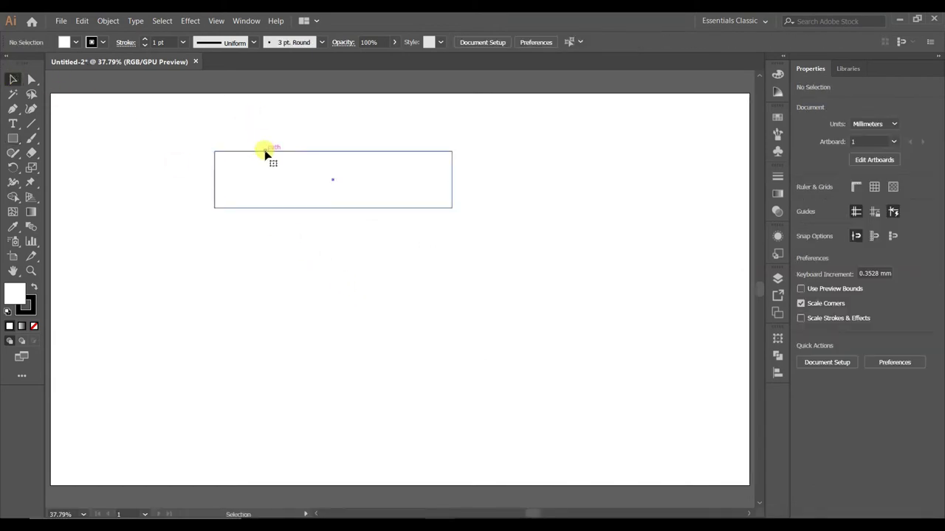
left_click(266, 152)
left_click(33, 287)
left_click(236, 231)
left_click_drag(275, 186, 272, 295)
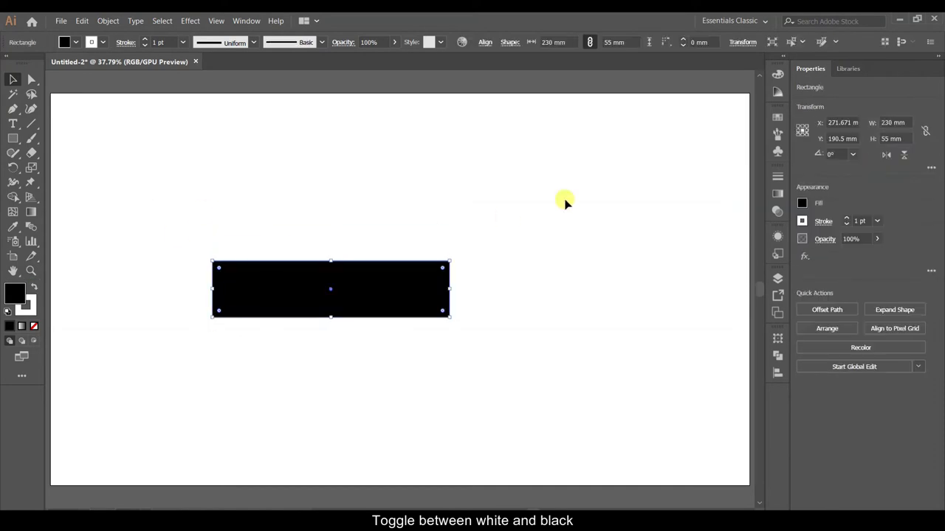
Step: Link width and height proportions and scale the rectangle to 40 mm wide
left_click(927, 130)
left_click(578, 184)
left_click(405, 269)
mouse_move(446, 314)
left_mouse_down()
mouse_move(381, 284)
mouse_move(317, 286)
left_mouse_up()
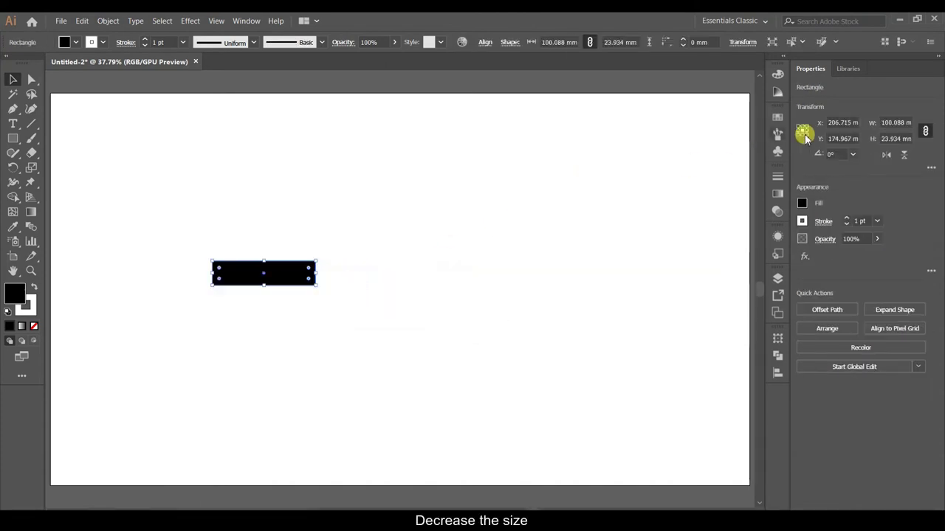
left_click(886, 122)
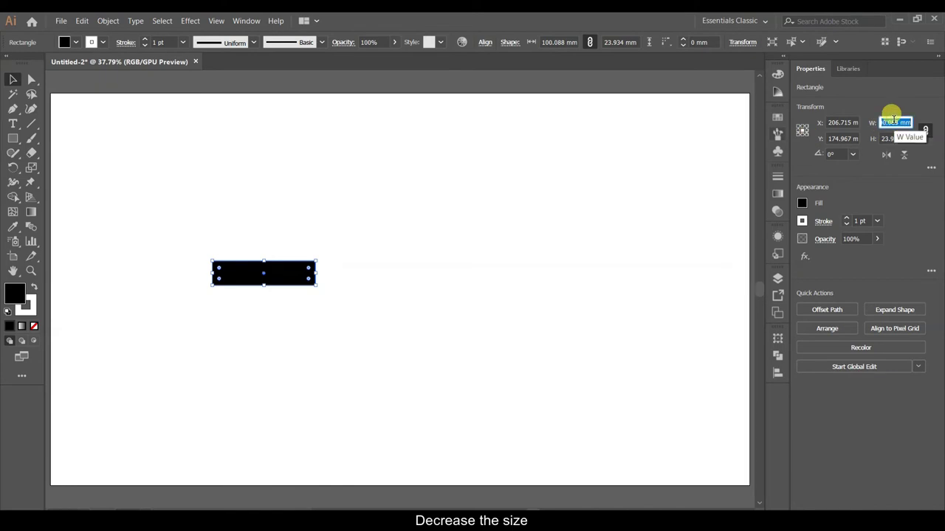
type("40")
key("Return")
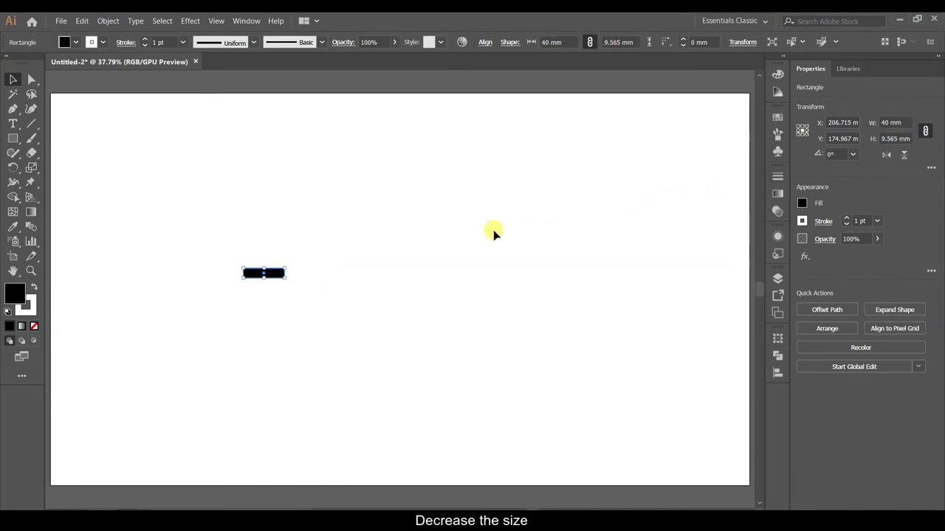
Step: Move the small rectangle higher on the artboard and zoom out to see it all
left_click(387, 232)
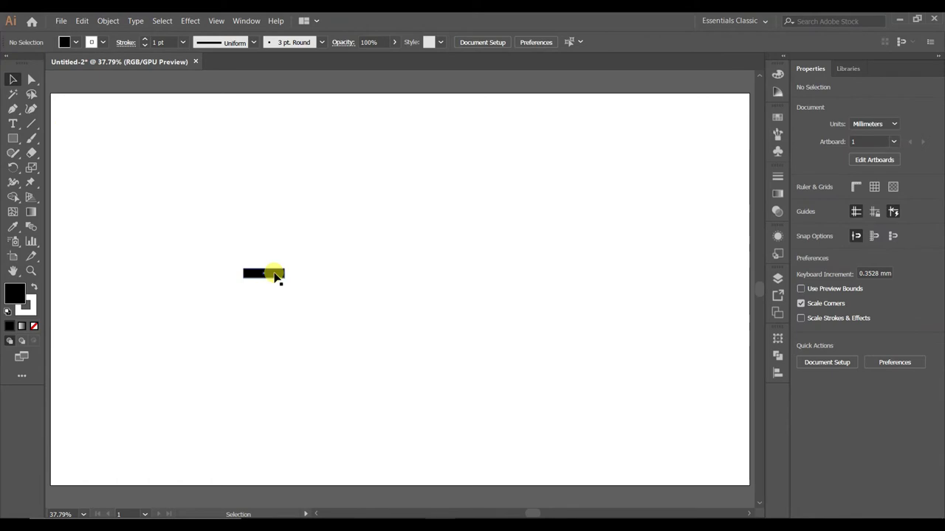
left_click_drag(276, 273, 295, 201)
scroll(278, 335, "down", 2)
scroll(278, 244, "up", 3)
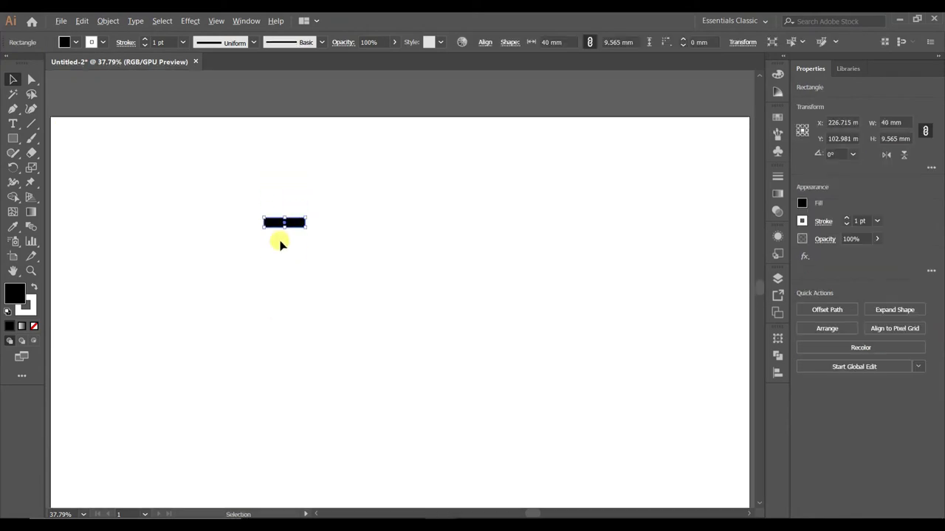
key("ctrl+minus")
scroll(285, 222, "up", 1)
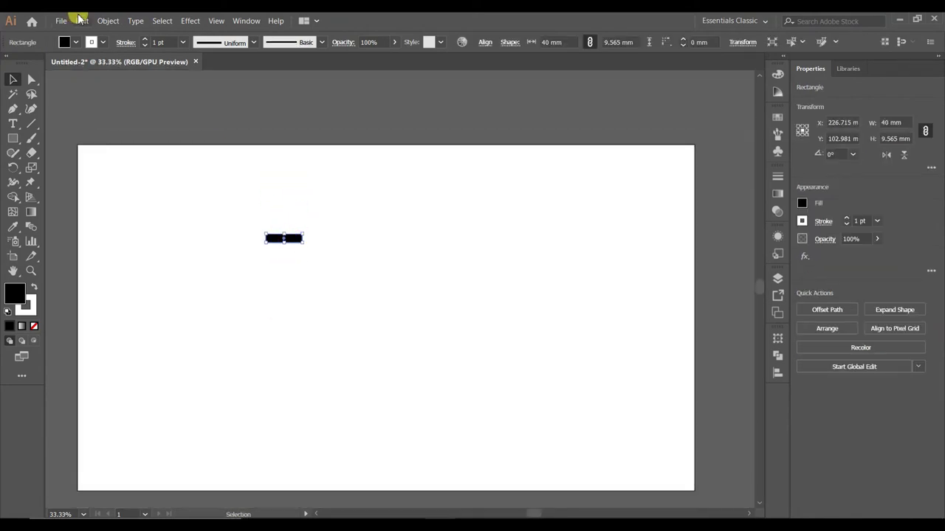
Step: Fill the small rectangle with the red swatch from the Swatches panel
left_click(778, 116)
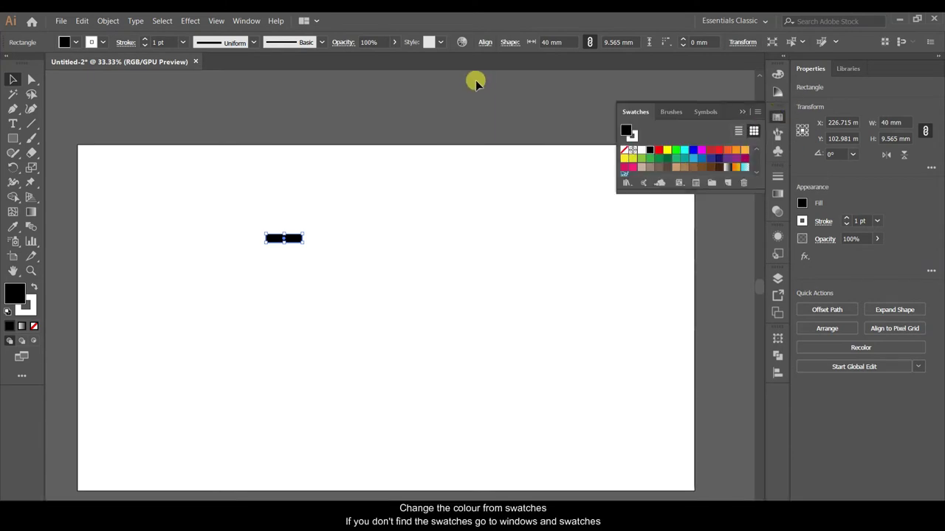
left_click(246, 21)
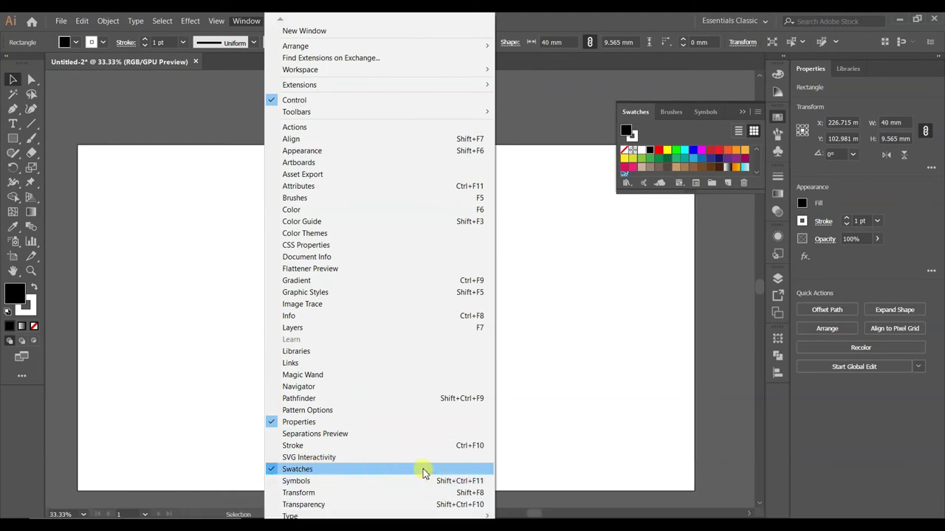
left_click(659, 151)
left_click(659, 150)
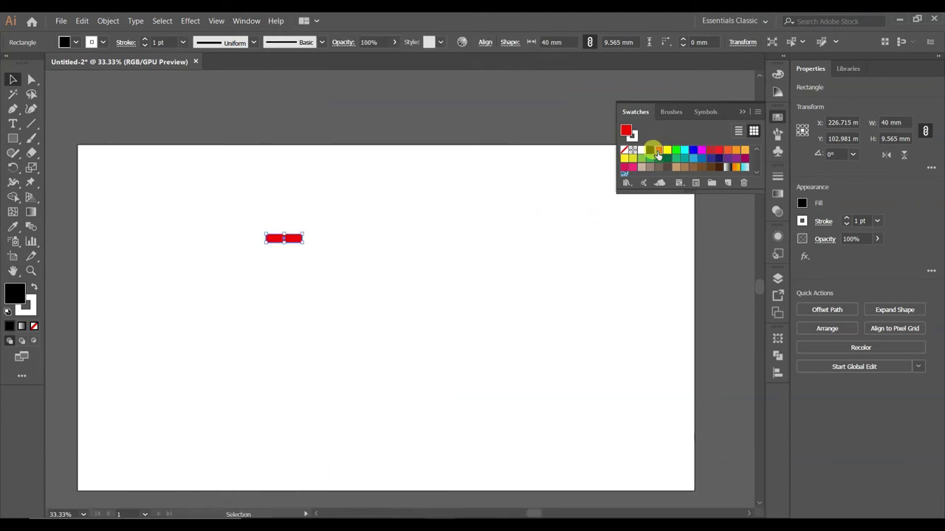
left_click(130, 185)
Step: Set the rectangle's stroke to None and reselect the red rectangle
left_click(33, 303)
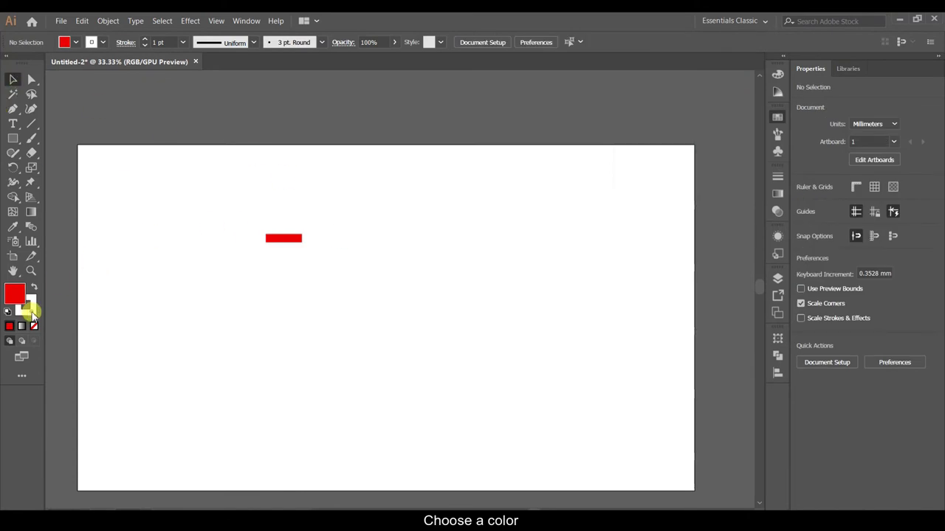
left_click(34, 325)
left_click(15, 290)
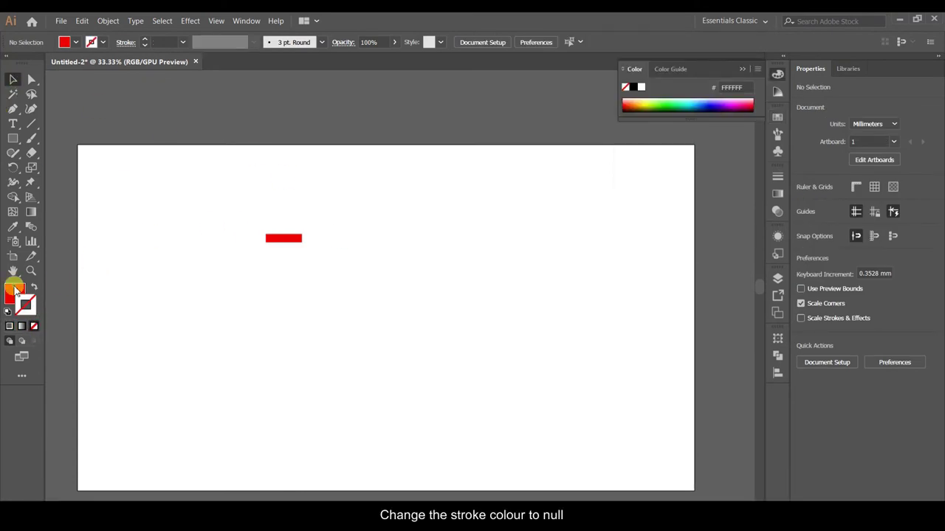
left_click(15, 290)
left_click_drag(213, 194, 214, 190)
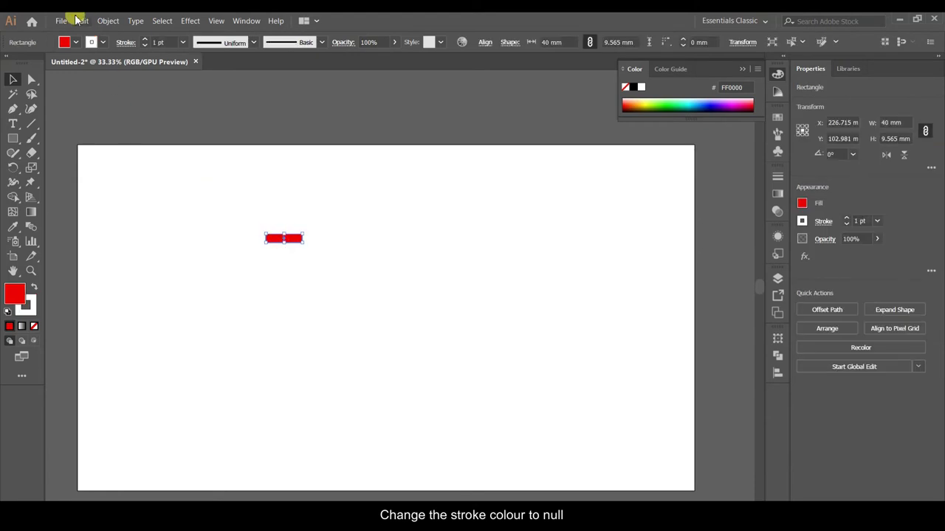
left_click(742, 69)
left_click(61, 20)
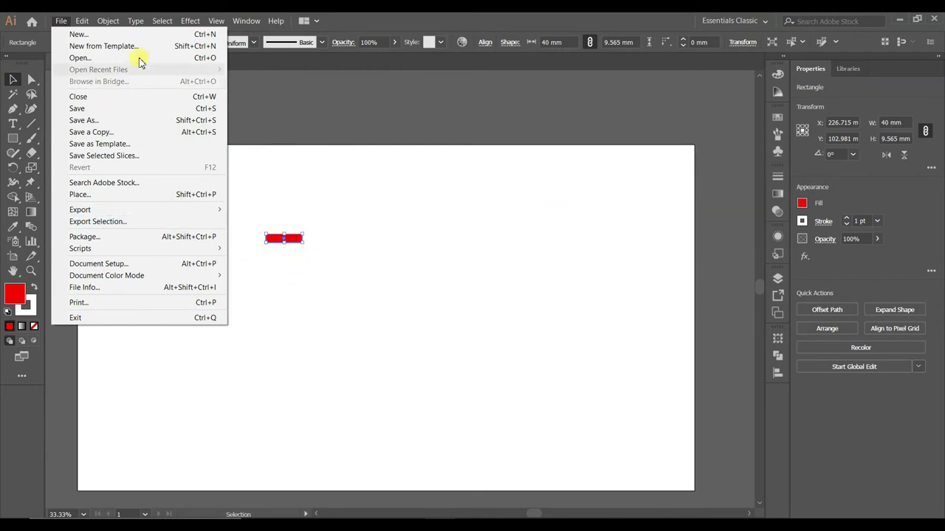
Step: Make a pattern named Brick from the red rectangle with Brick by Row tiling
left_click(107, 21)
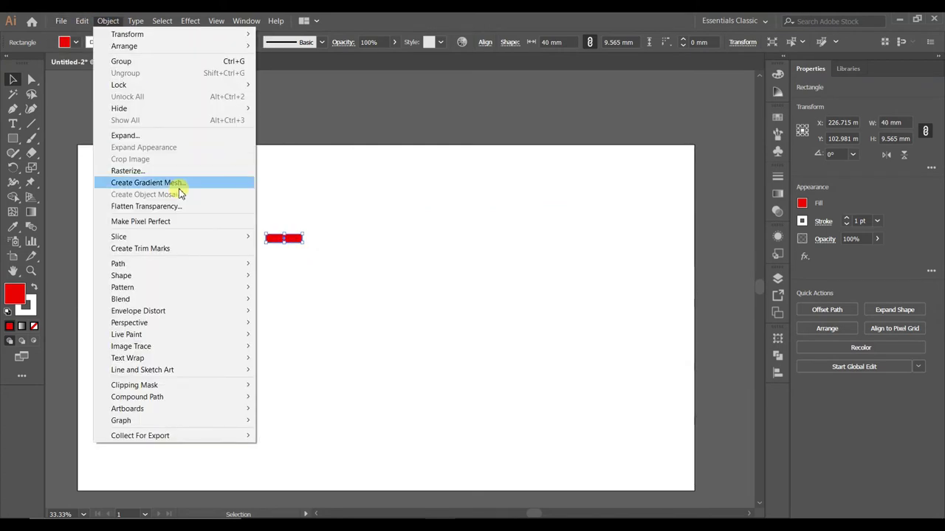
mouse_move(122, 287)
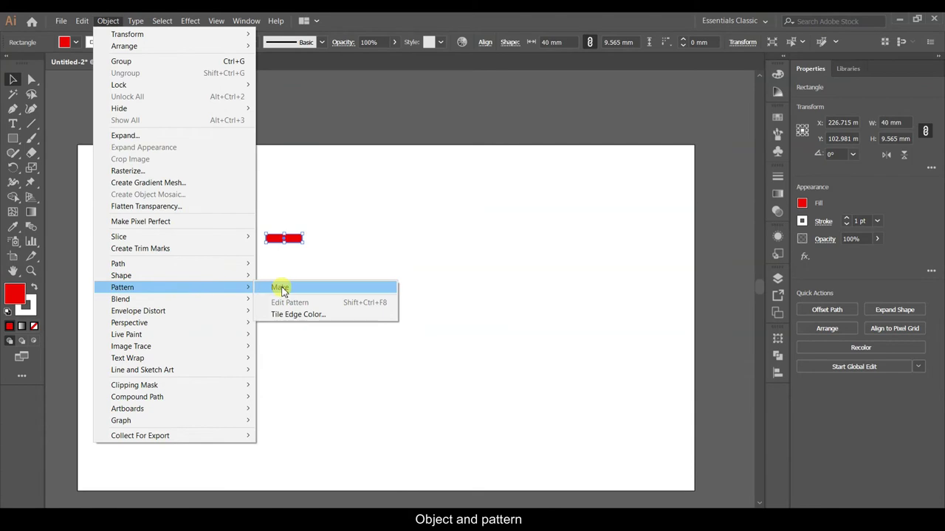
left_click(281, 289)
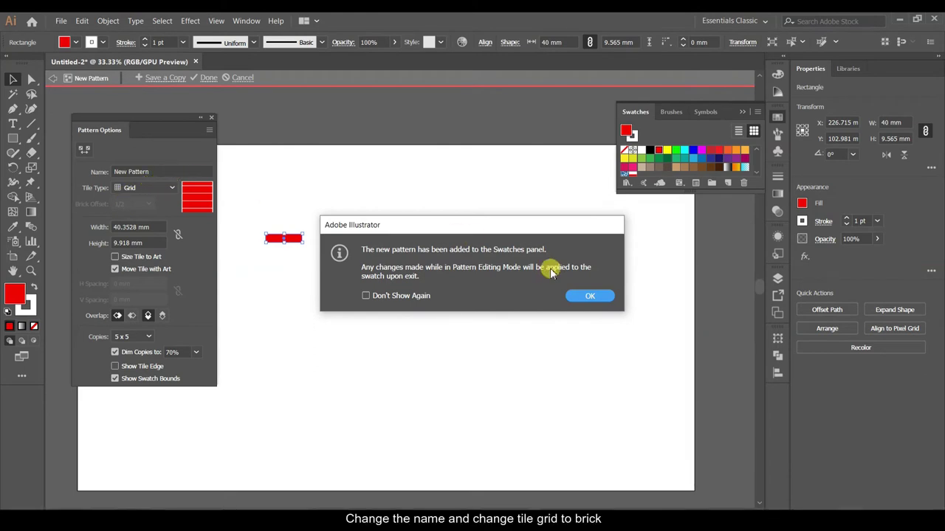
left_click(574, 295)
left_click(168, 172)
left_click_drag(168, 172, 94, 182)
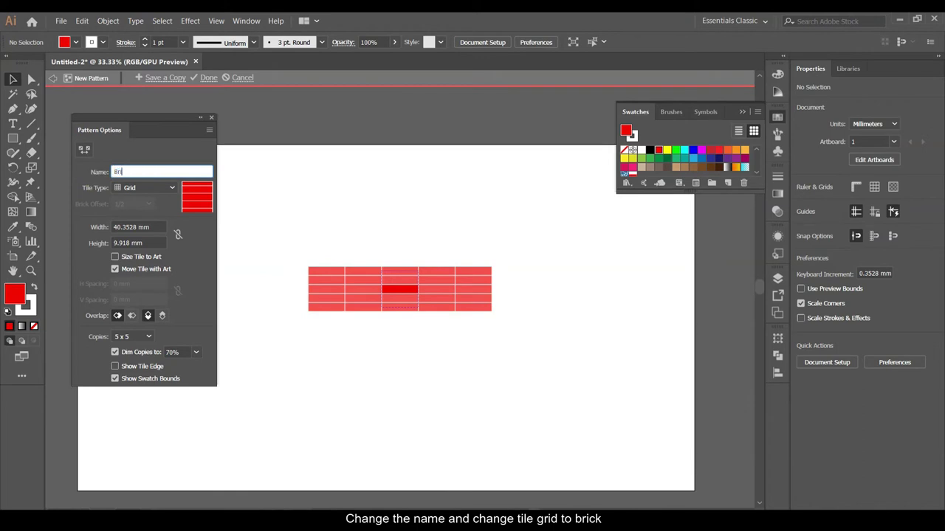
left_click(136, 187)
left_click(151, 215)
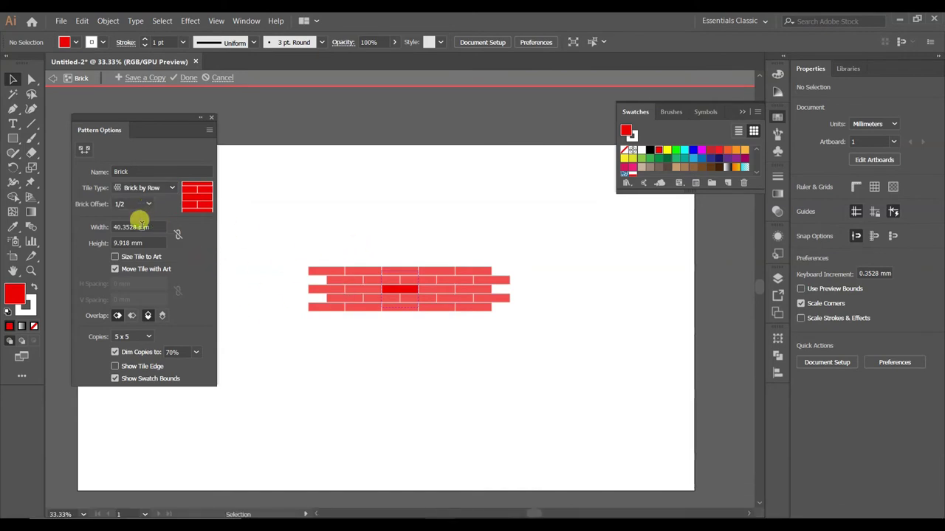
left_click(212, 119)
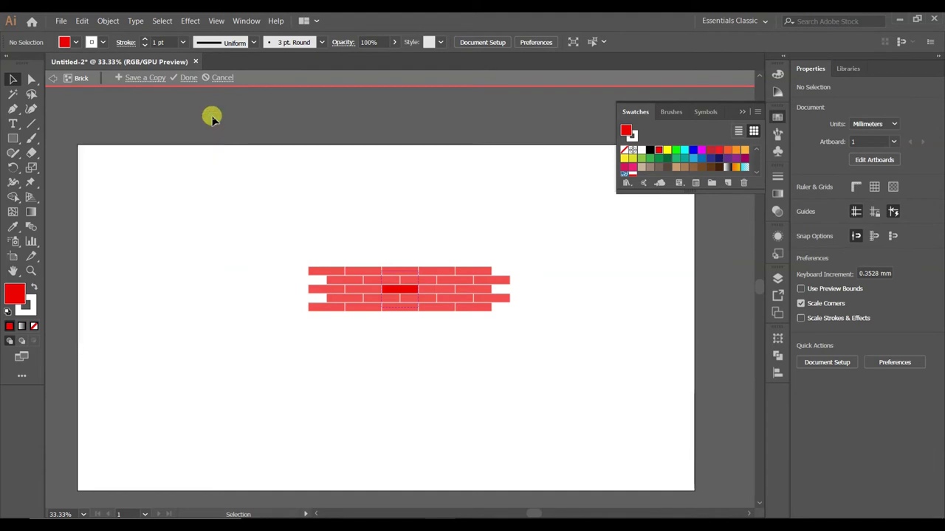
left_click(188, 78)
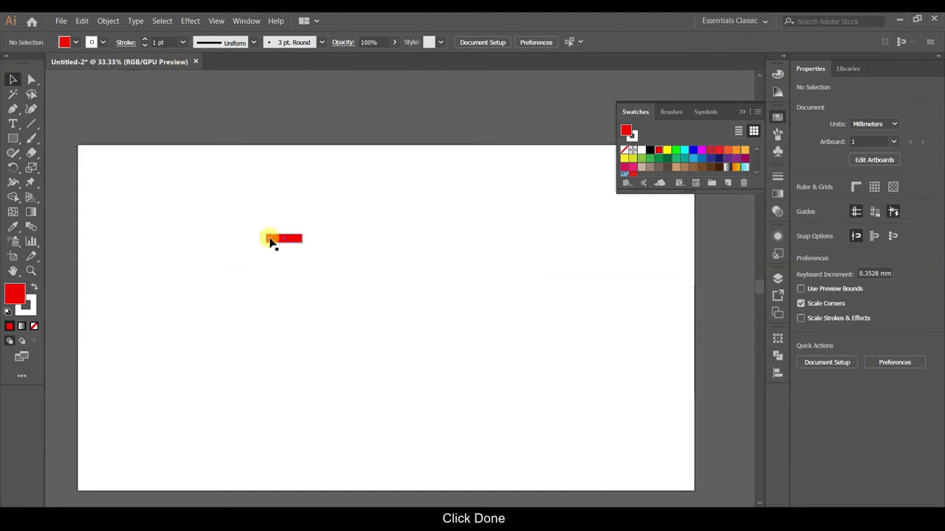
Step: Draw a large rectangle below the red brick and fill it with the Brick pattern
left_click_drag(271, 242, 153, 182)
left_click(14, 139)
left_click_drag(206, 248, 530, 452)
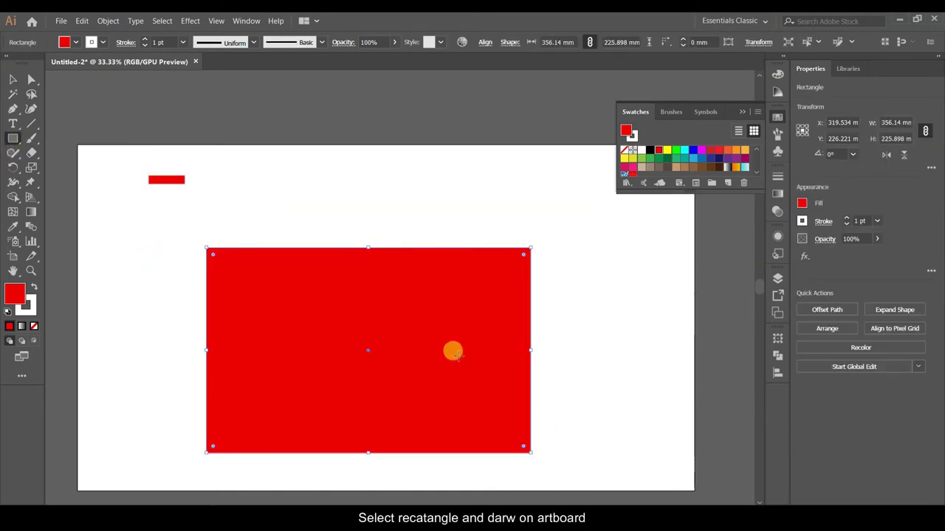
left_click(14, 79)
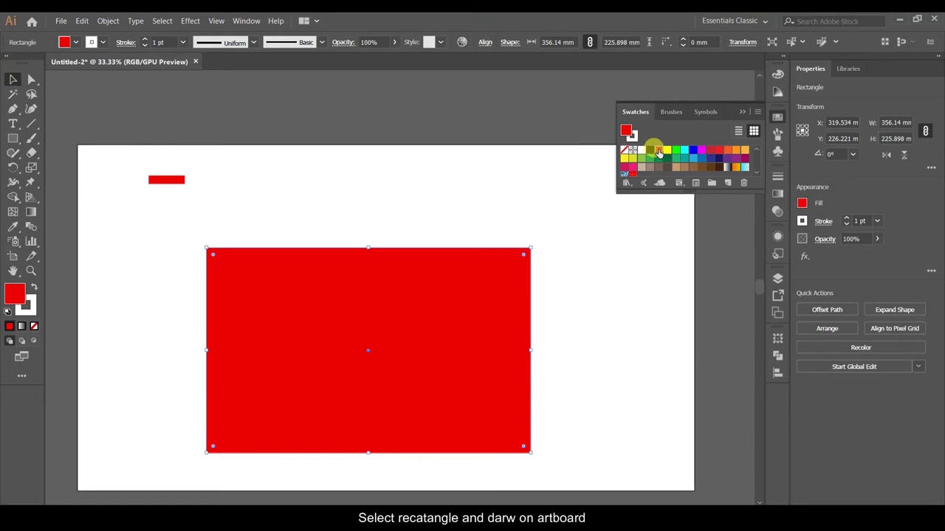
scroll(632, 151, "down", 3)
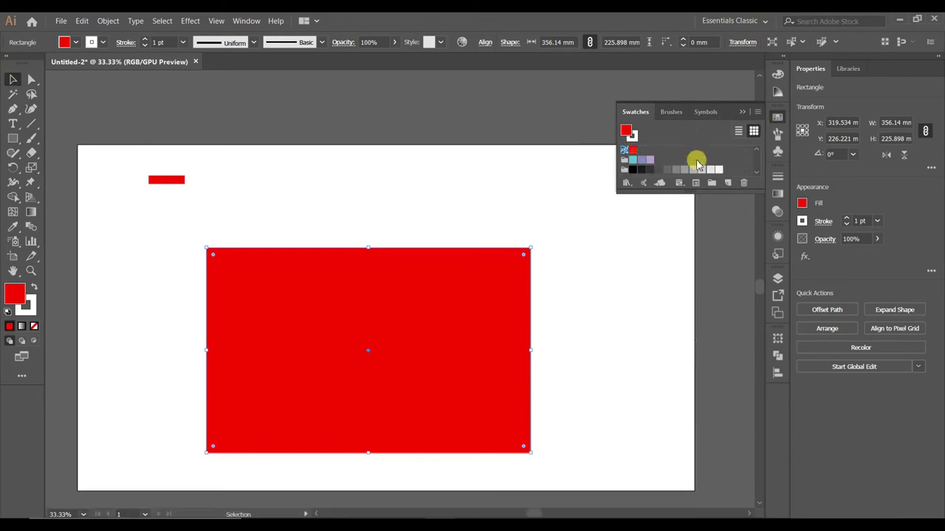
left_click(631, 151)
left_click(440, 185)
Step: Test-resize the brick-filled rectangle, undo both resizes, and move it right and down
left_click_drag(420, 317, 284, 264)
left_click_drag(394, 294, 686, 293)
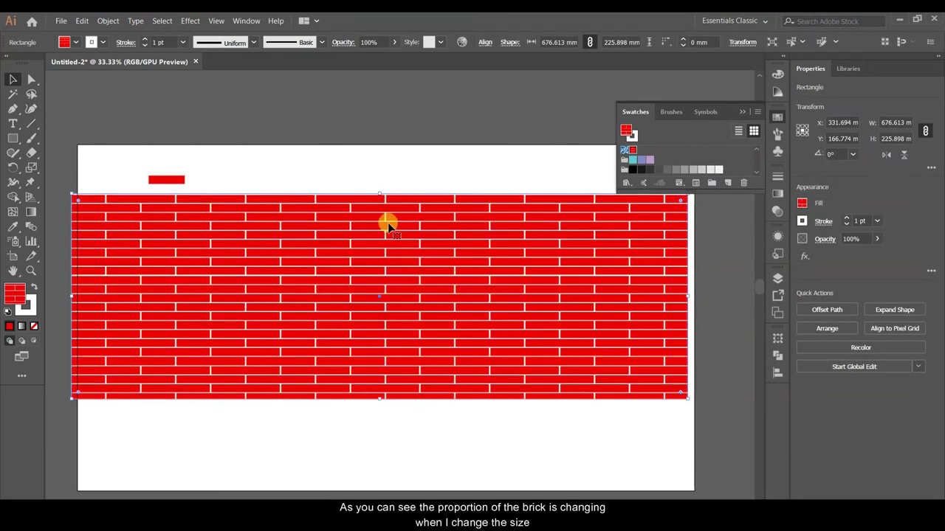
key("ctrl+z")
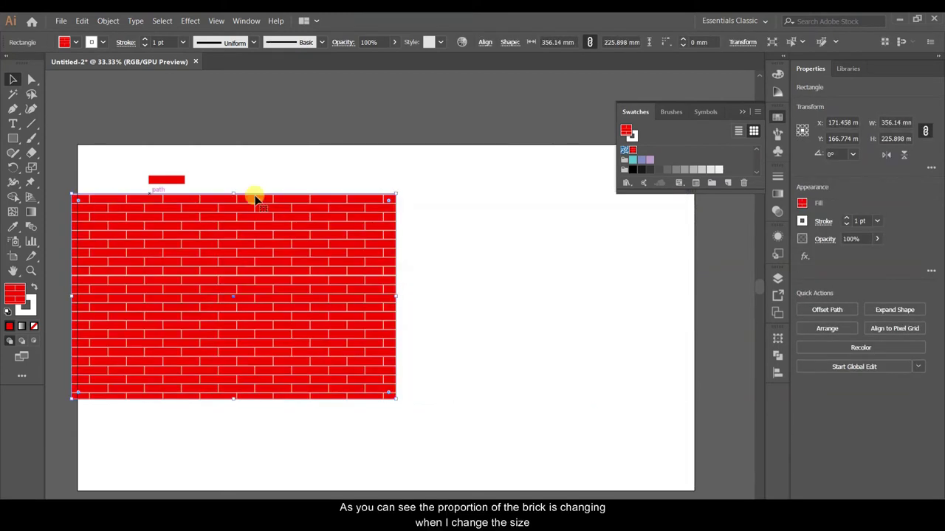
left_click_drag(395, 193, 517, 102)
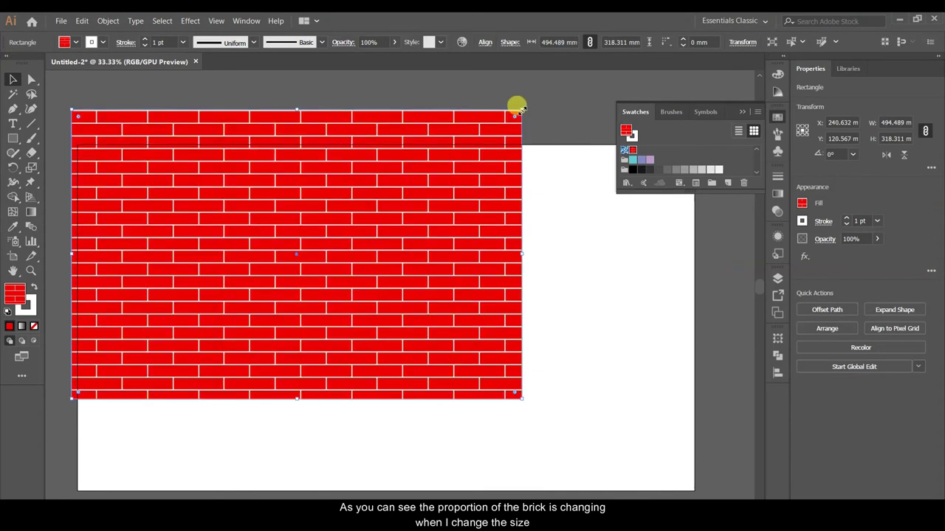
key("ctrl+z")
left_click_drag(315, 266, 404, 294)
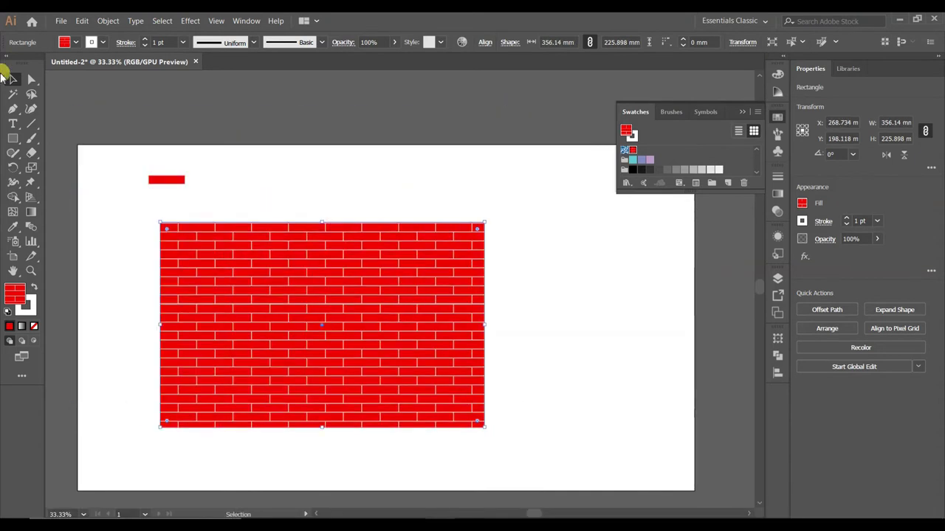
left_click(60, 22)
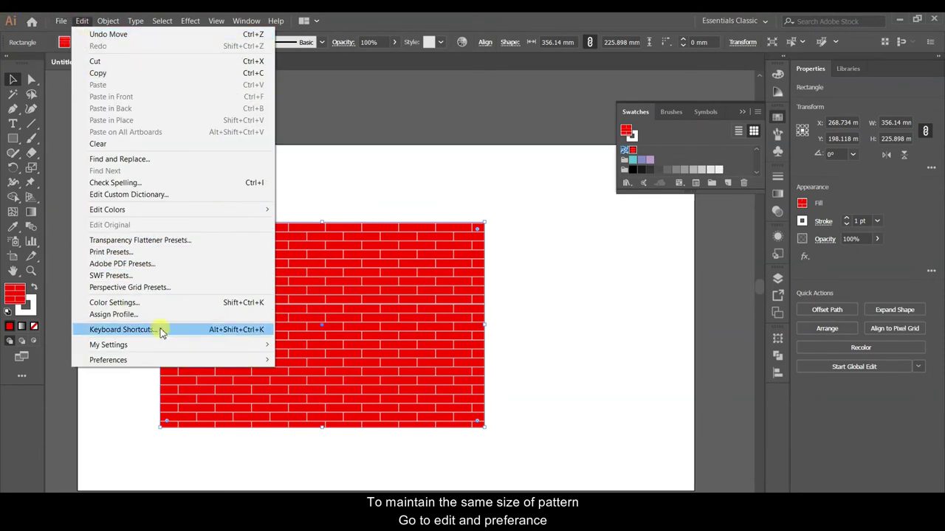
mouse_move(107, 360)
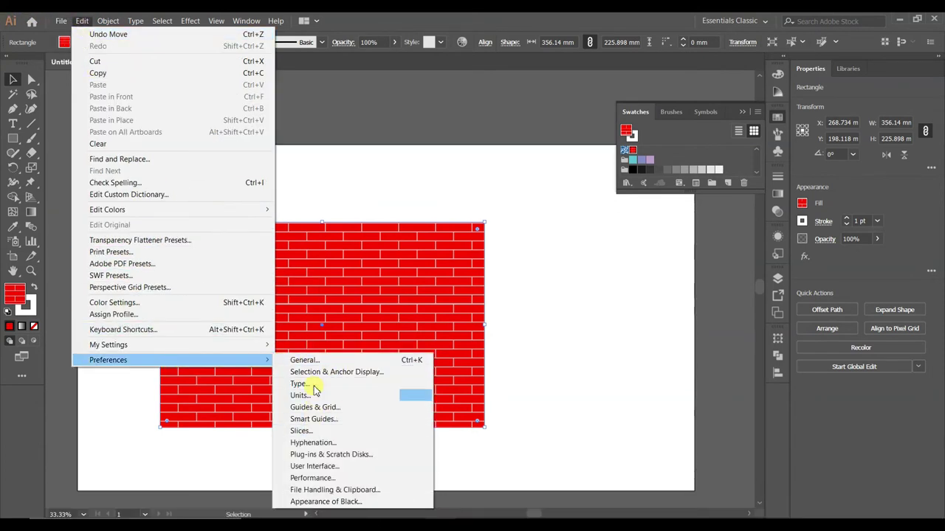
Step: Turn off Transform Pattern Tiles, then enlarge the brick rectangle to 462.064 x 307.502 mm
left_click(315, 361)
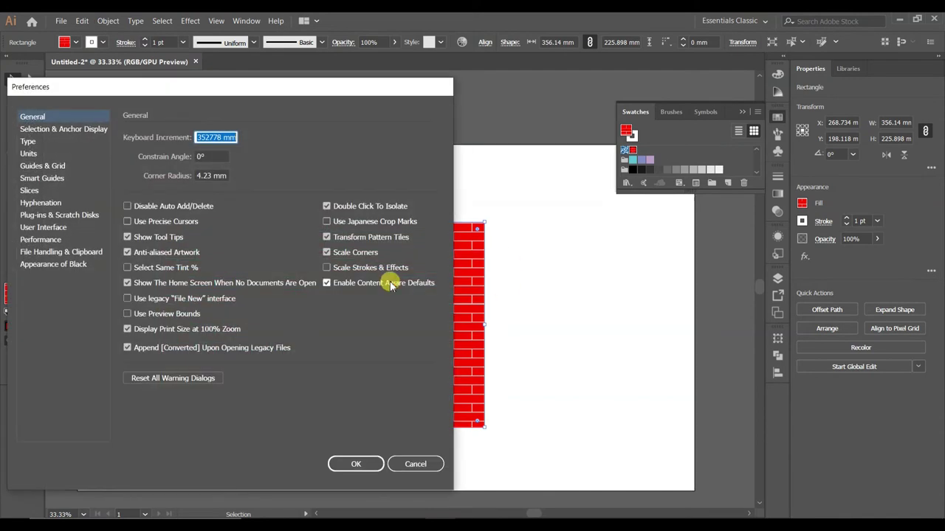
left_click(371, 240)
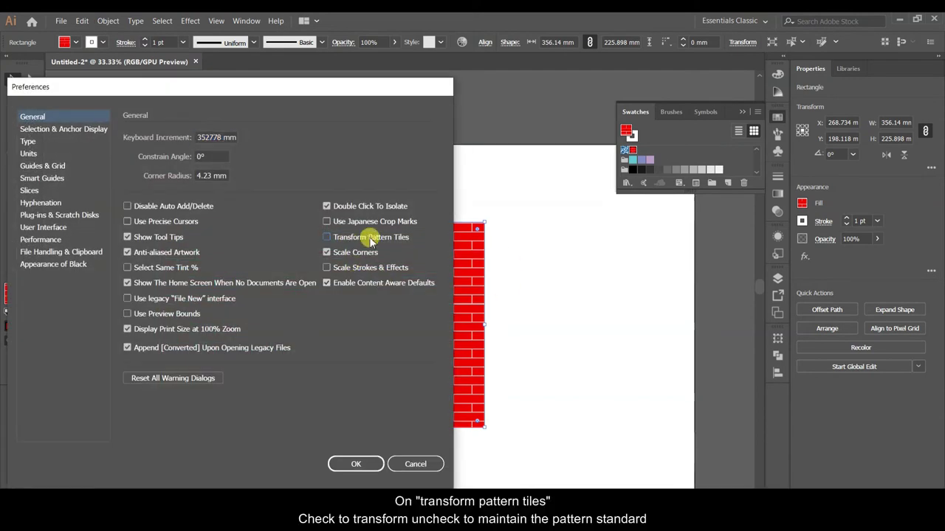
left_click(356, 463)
left_click_drag(485, 426, 573, 483)
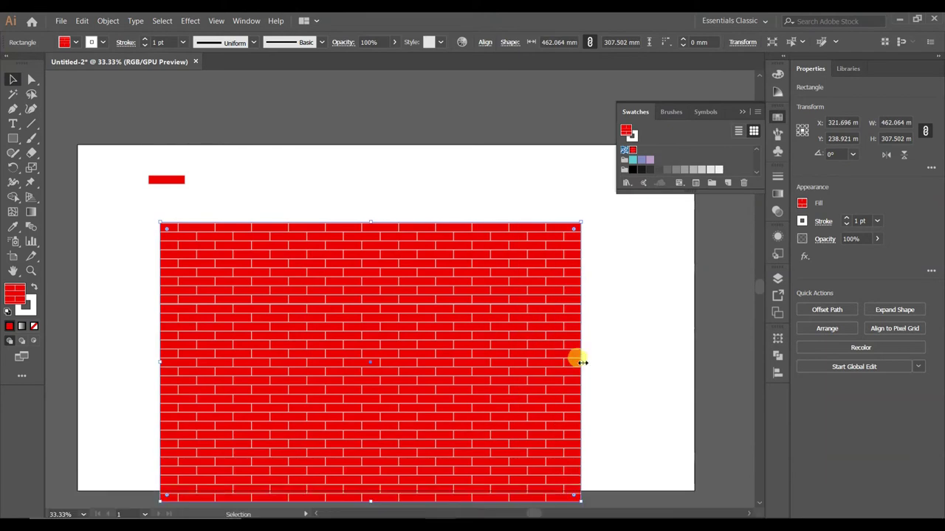
left_click_drag(582, 362, 724, 362)
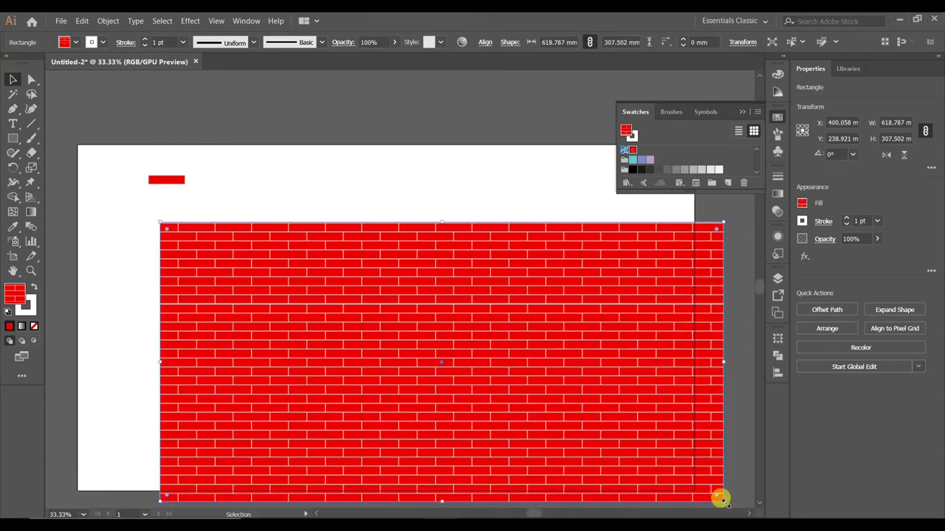
Step: Reshape the brick rectangle into a 607.979 x 131.323 mm strip along the artboard top
left_click_drag(720, 500, 451, 391)
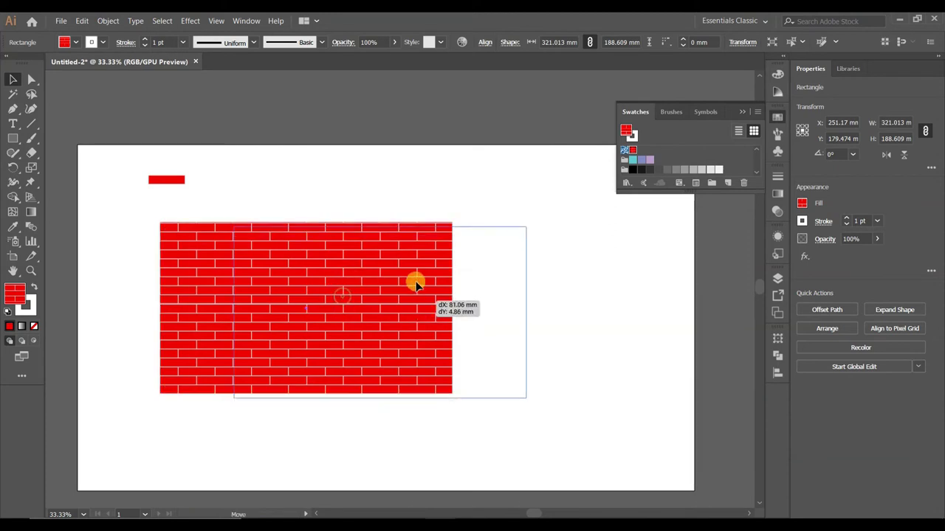
left_click_drag(342, 298, 429, 230)
left_click_drag(395, 325, 394, 273)
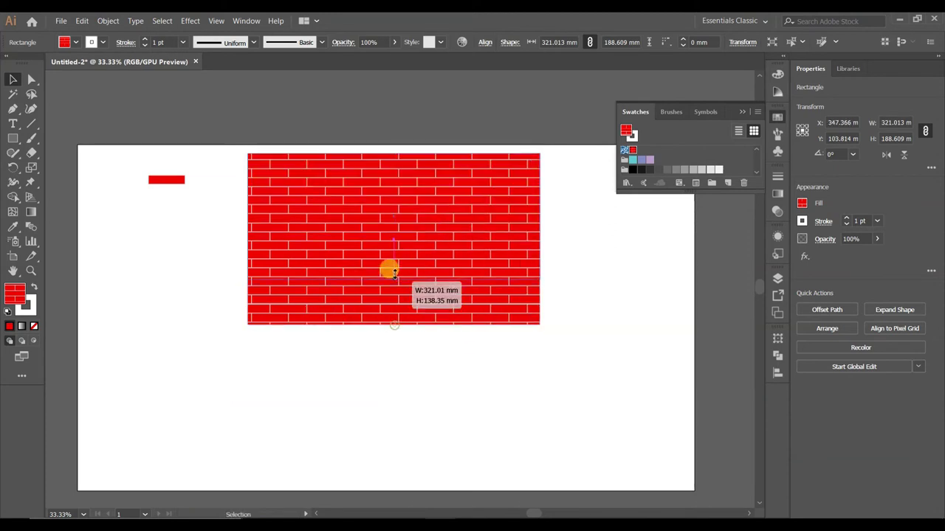
left_click_drag(248, 212, 154, 213)
mouse_move(536, 213)
left_mouse_down()
mouse_move(545, 214)
mouse_move(479, 199)
mouse_move(650, 200)
mouse_move(557, 235)
left_mouse_up()
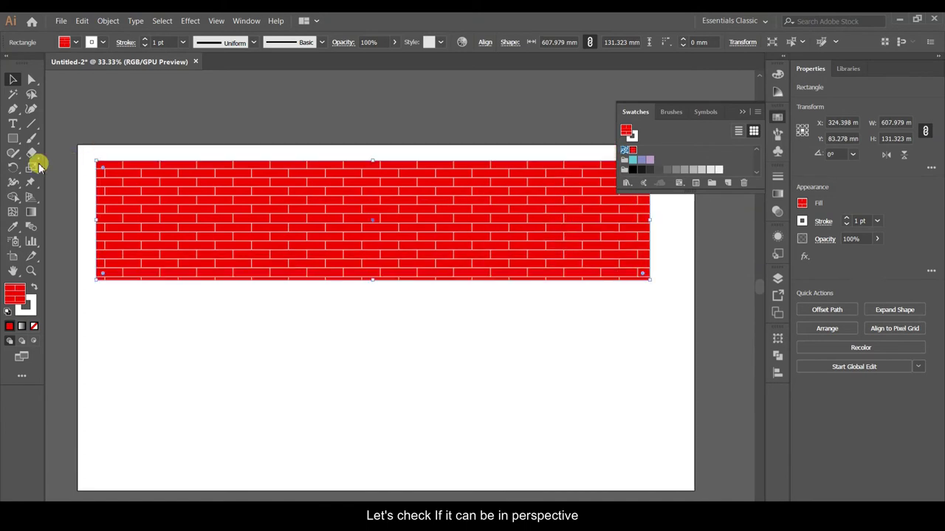
left_click(19, 138)
Step: Pen-draw a closed four-corner wall shape below the strip, higher on the right, and select it
left_click(13, 109)
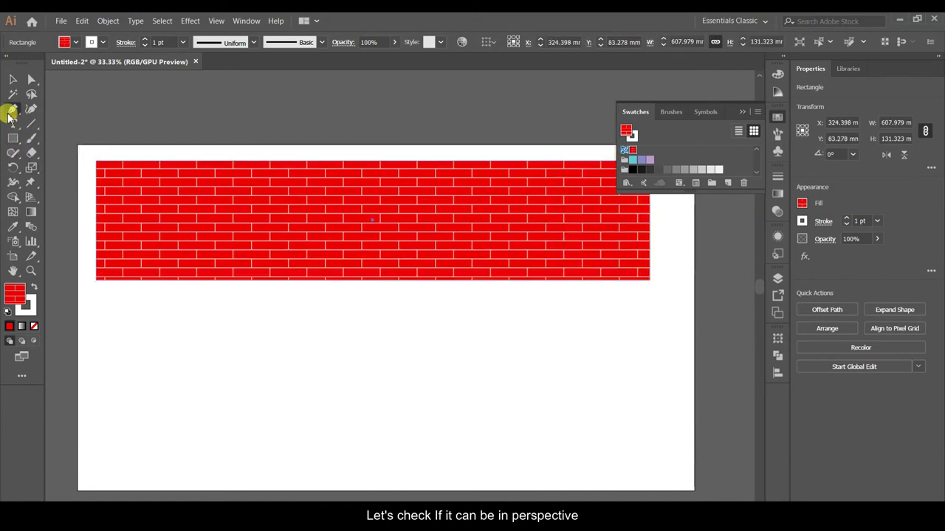
left_click(241, 446)
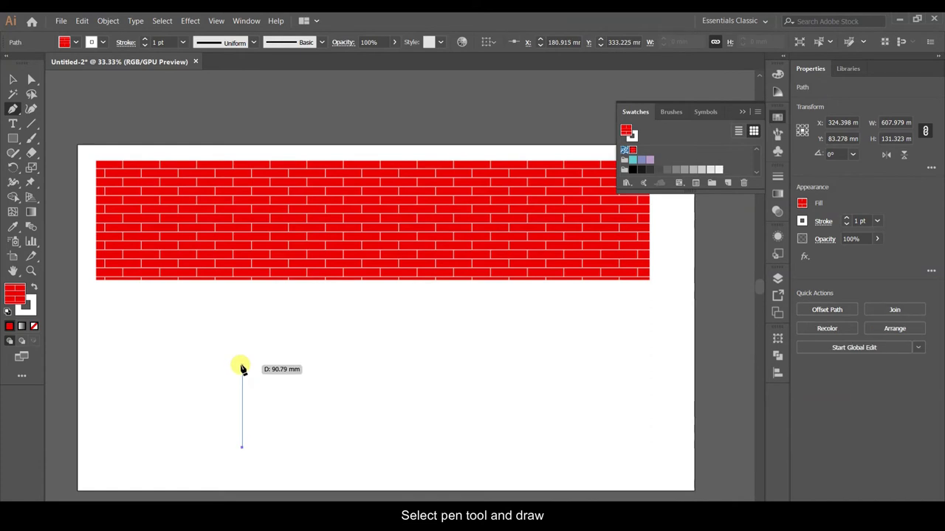
left_click(241, 365)
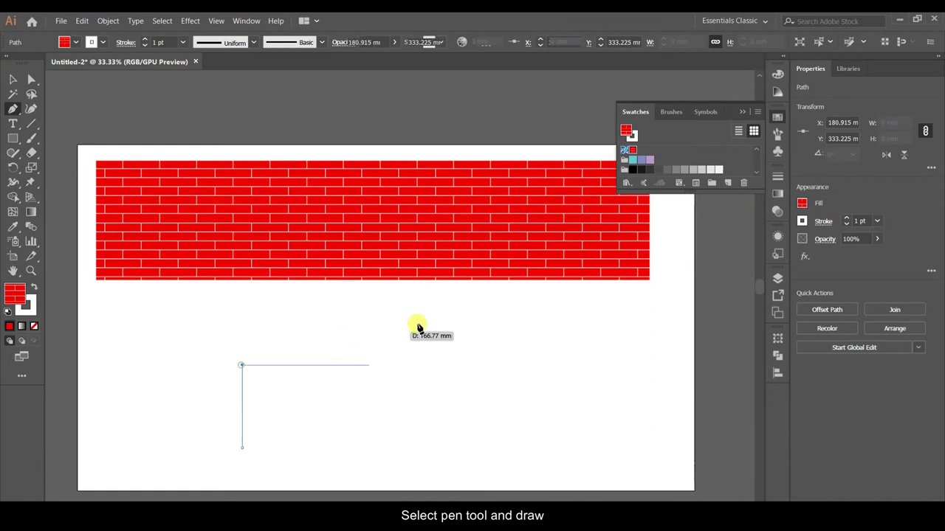
left_click(587, 290)
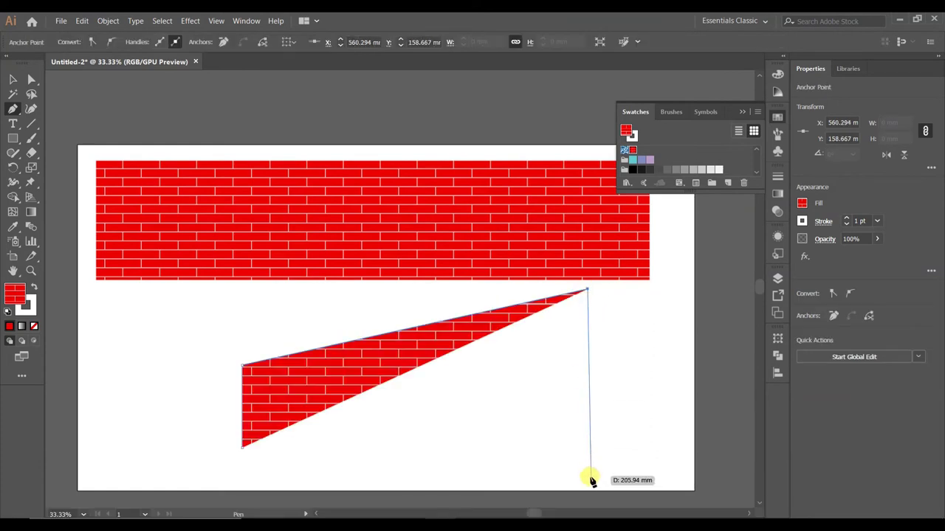
left_click(590, 477)
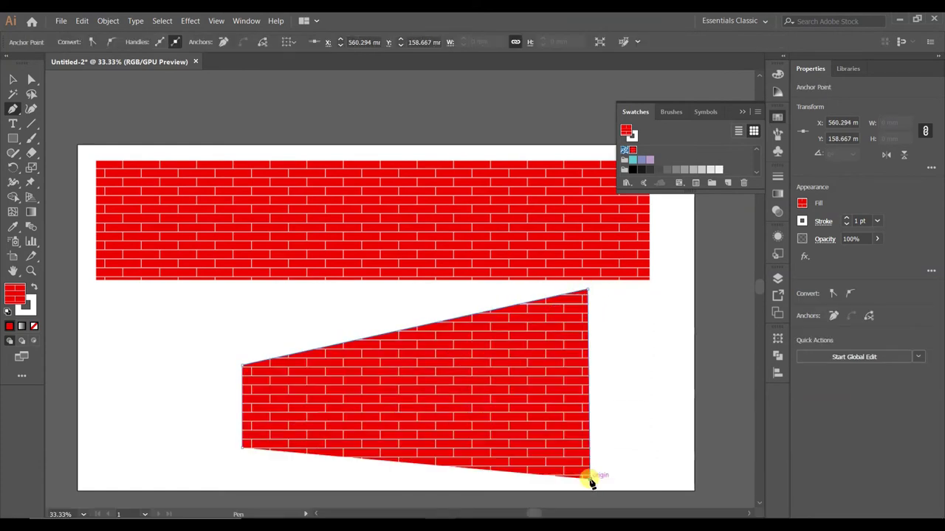
left_click(242, 447)
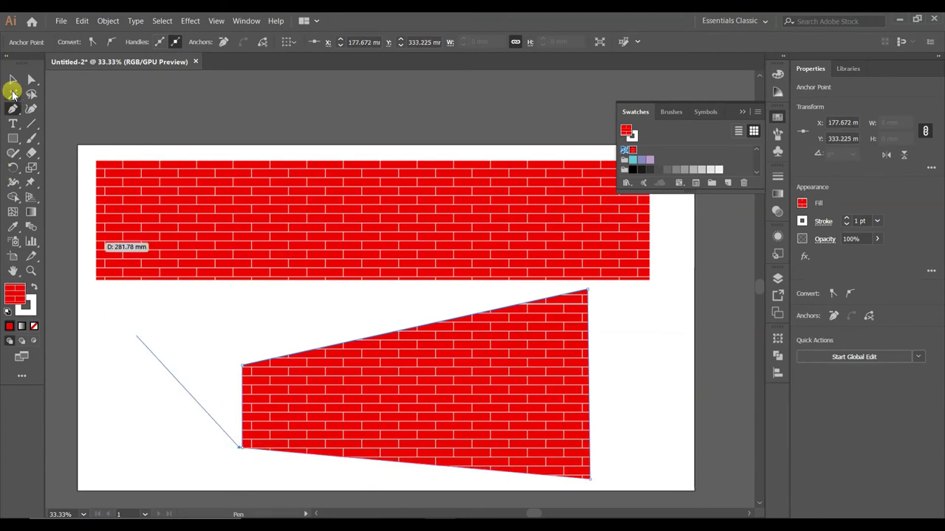
key("Escape")
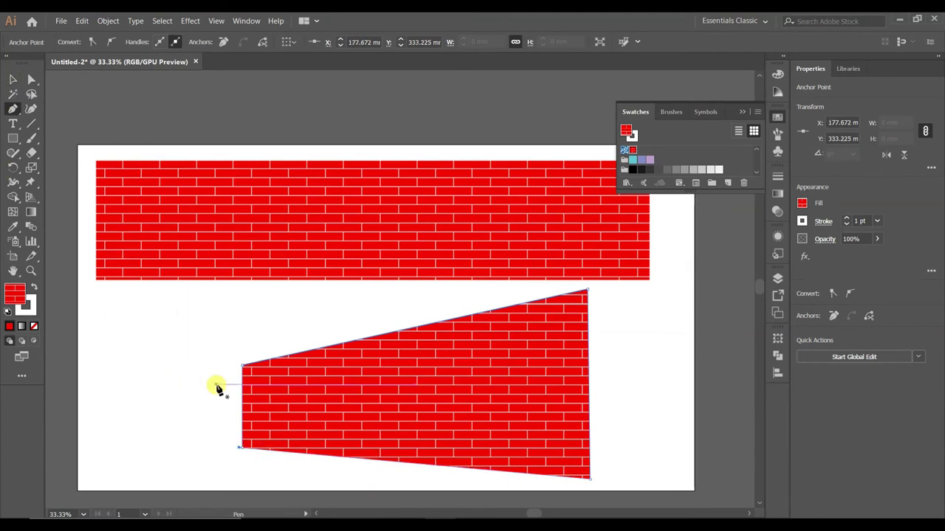
left_click_drag(243, 446, 241, 447)
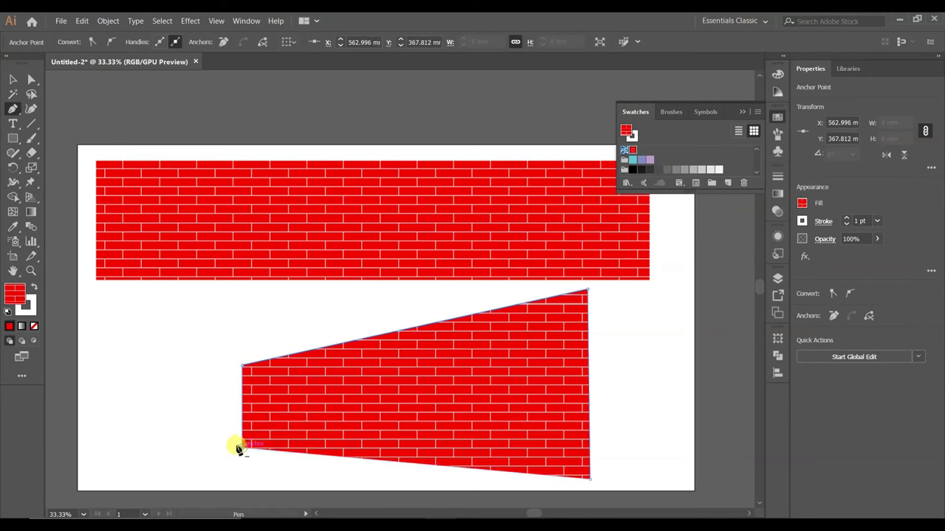
left_click(13, 79)
left_click(377, 374)
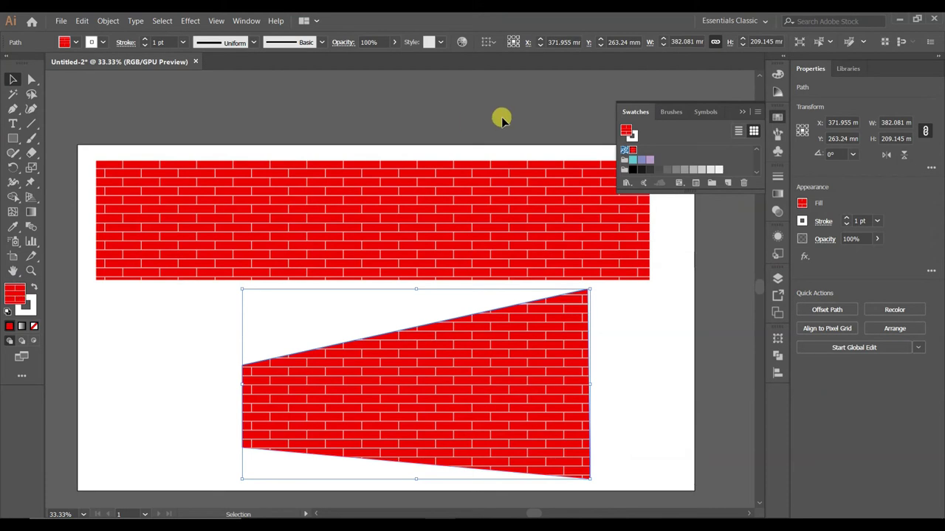
Step: Fill the wall shape with solid grey and check its stacking in Layer 1
left_click(668, 169)
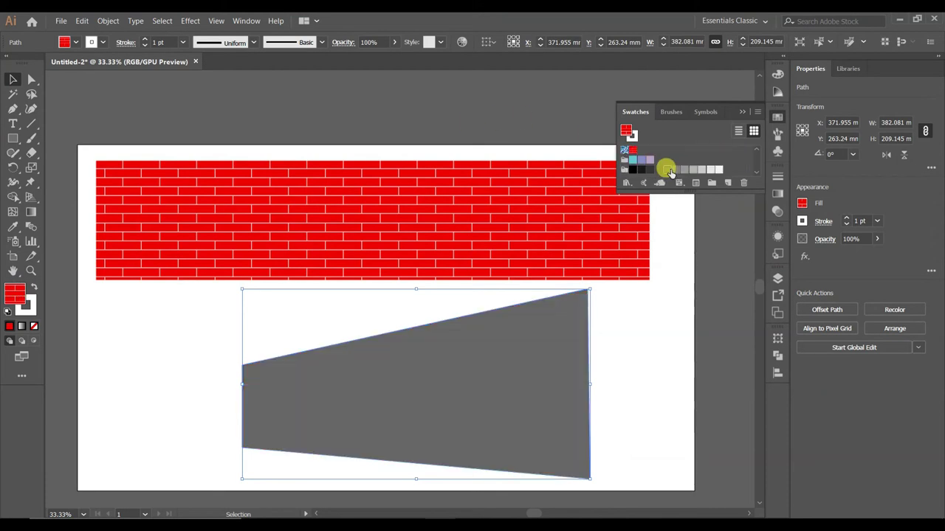
left_click(621, 361)
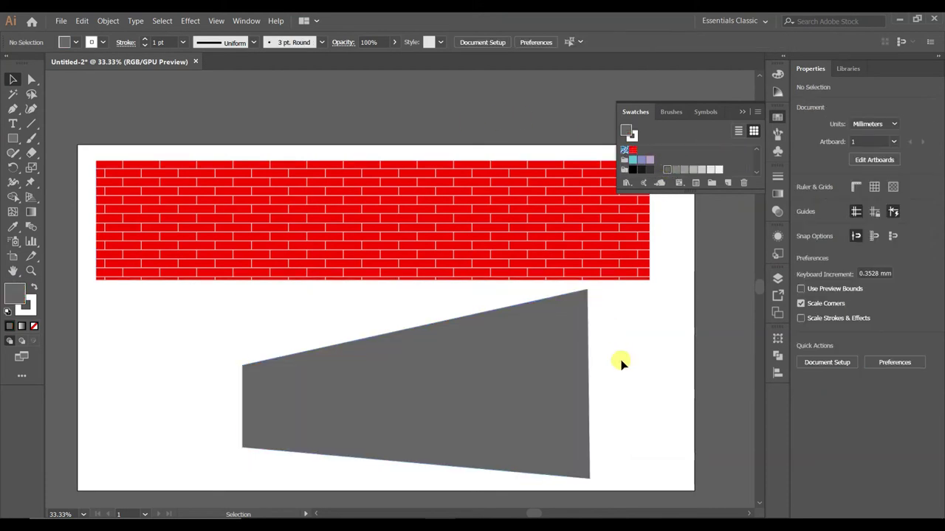
left_click(777, 278)
left_click(654, 294)
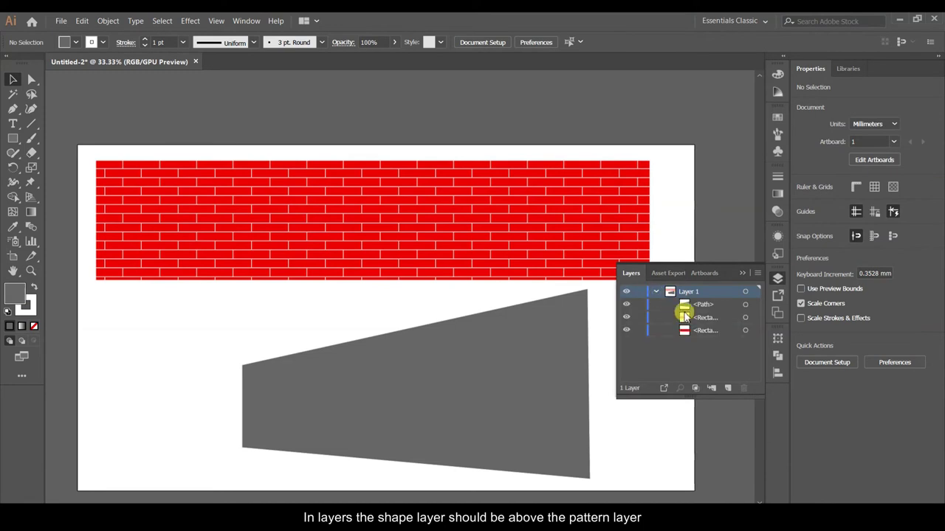
left_click(685, 320)
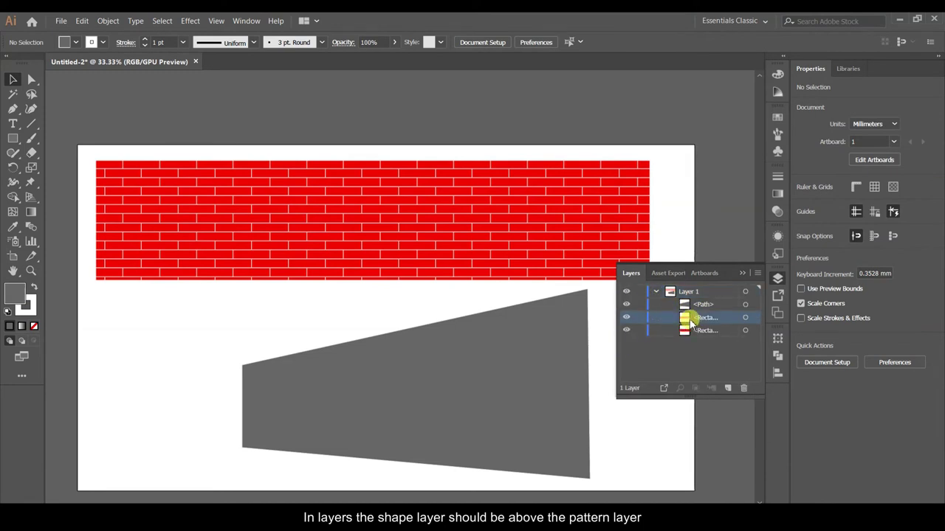
left_click(626, 317)
left_click(626, 318)
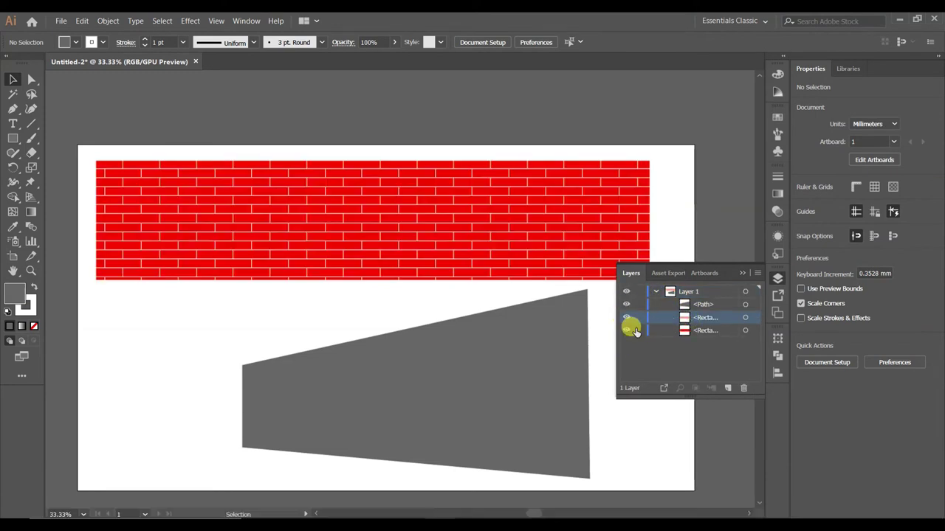
Step: Move the grey shape left and select it together with the brick strip
left_click_drag(569, 333, 517, 331)
left_click(573, 330)
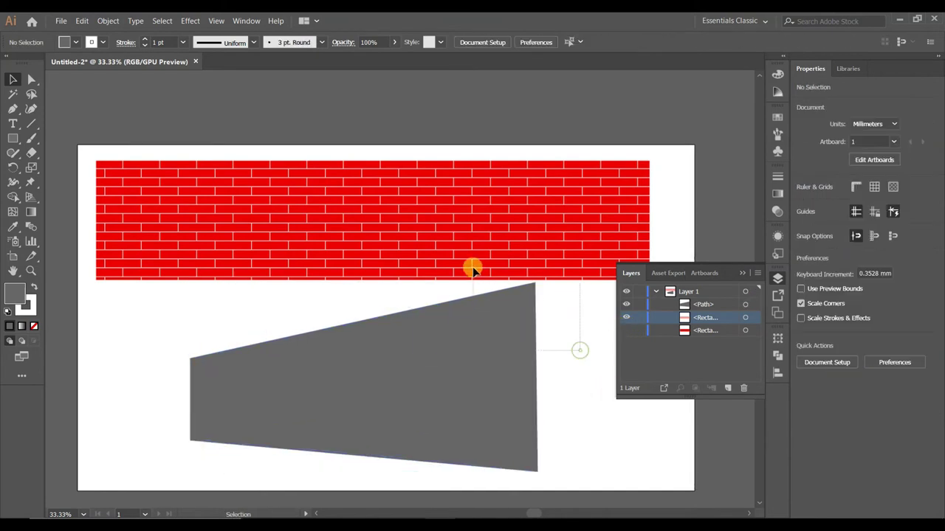
left_click(517, 312)
left_click(384, 211, "shift")
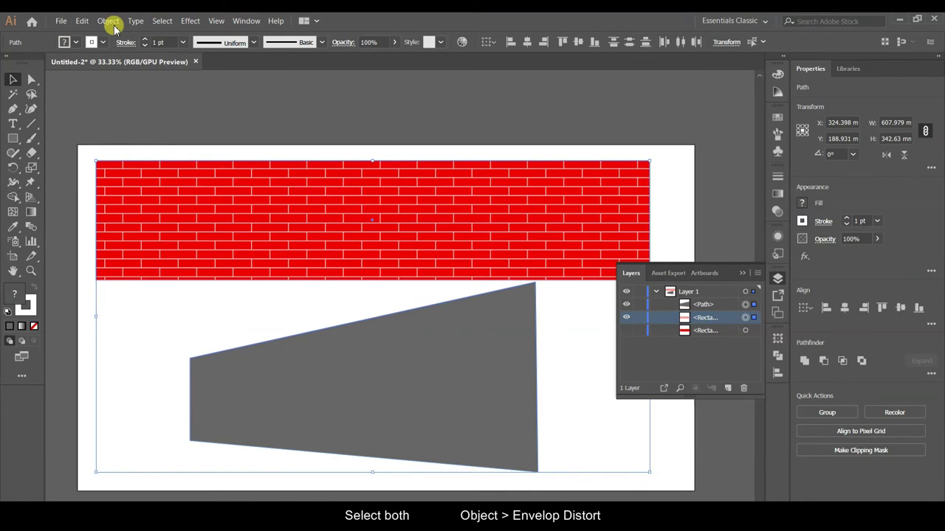
Step: Turn on Distort Pattern Fills in the Envelope Distort options
left_click(112, 23)
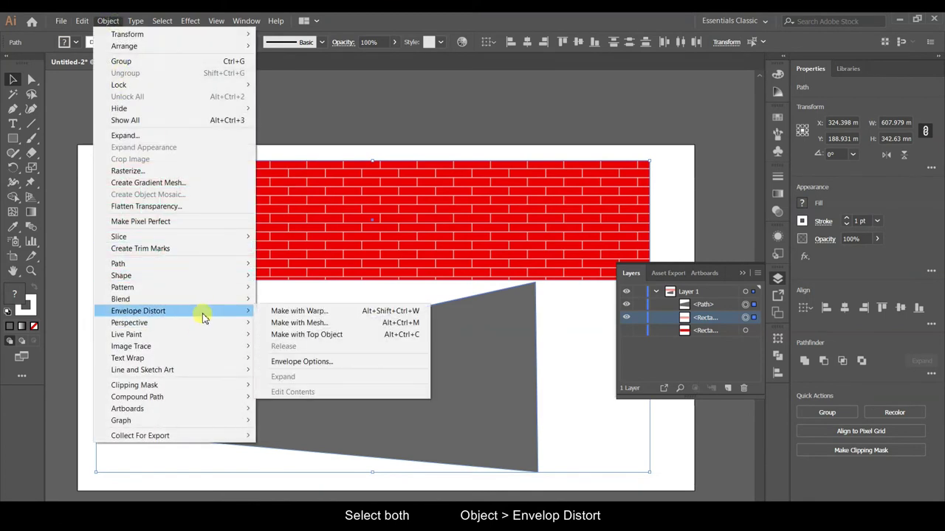
left_click(322, 361)
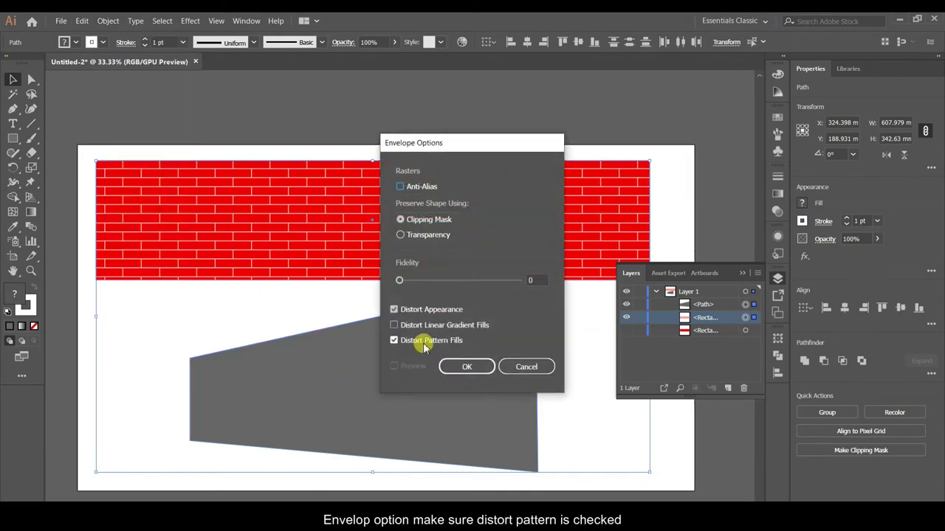
left_click(481, 363)
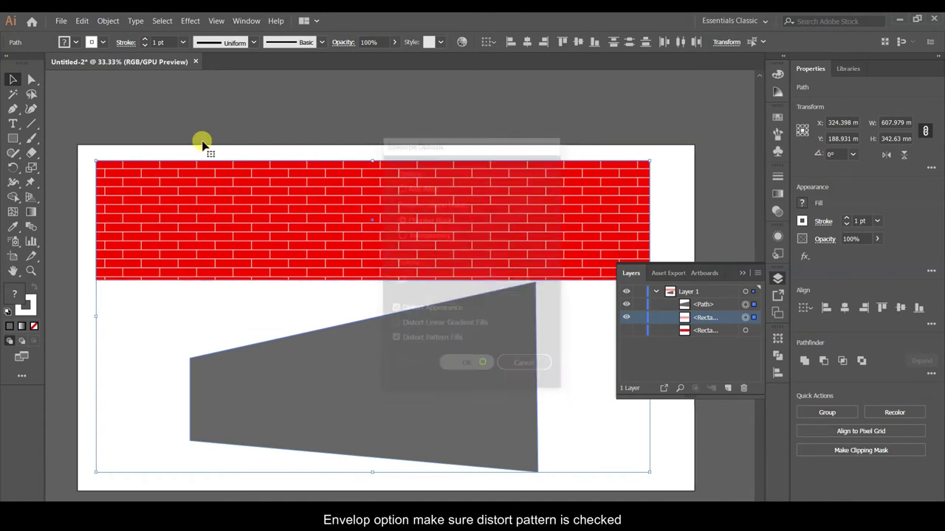
Step: Envelope the brick strip into the grey trapezoid with the top object, then move it up-left
left_click(111, 21)
mouse_move(138, 311)
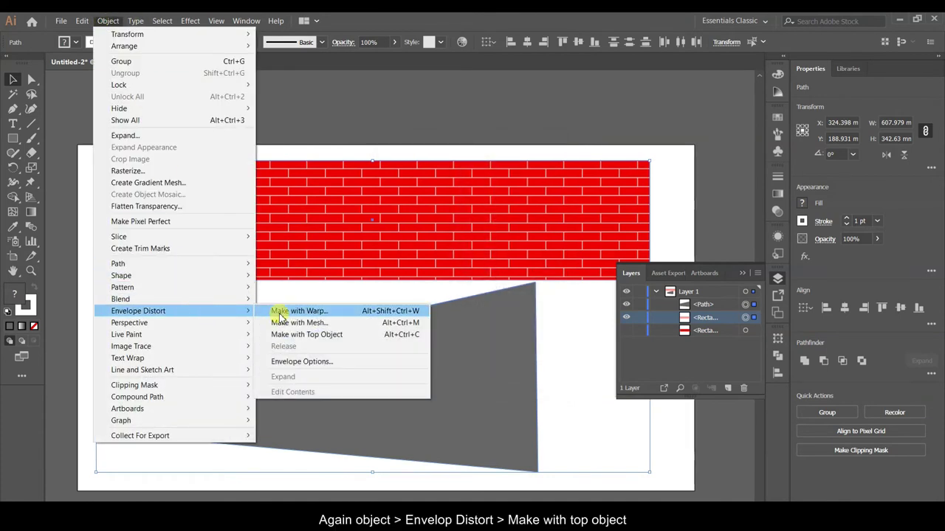
left_click(315, 334)
left_click_drag(375, 361, 349, 297)
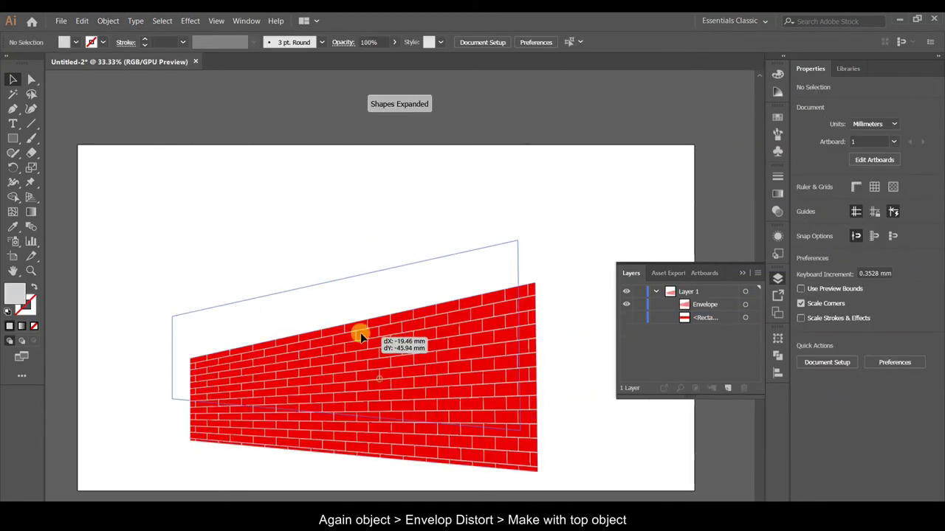
Step: Shift the enveloped brick wall slightly right and down
left_click(741, 273)
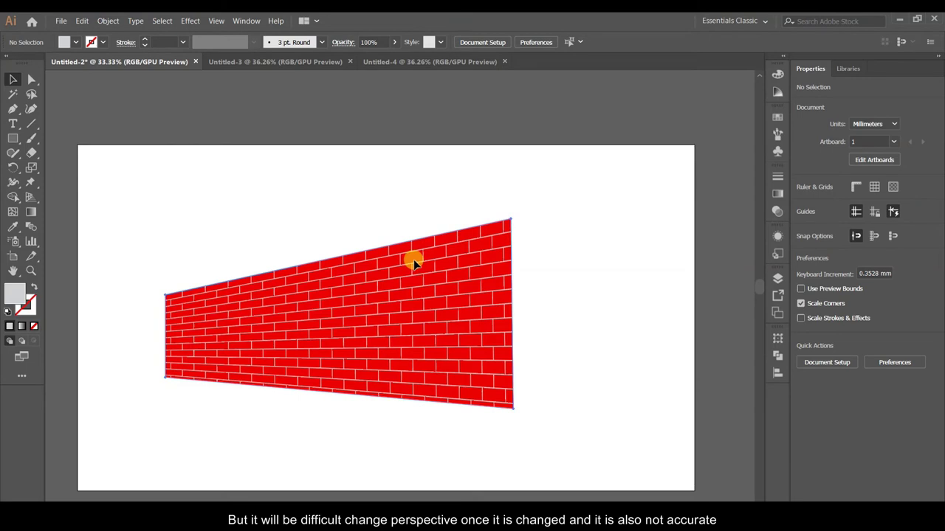
left_click_drag(414, 260, 436, 255)
left_click(547, 190)
left_click(491, 214)
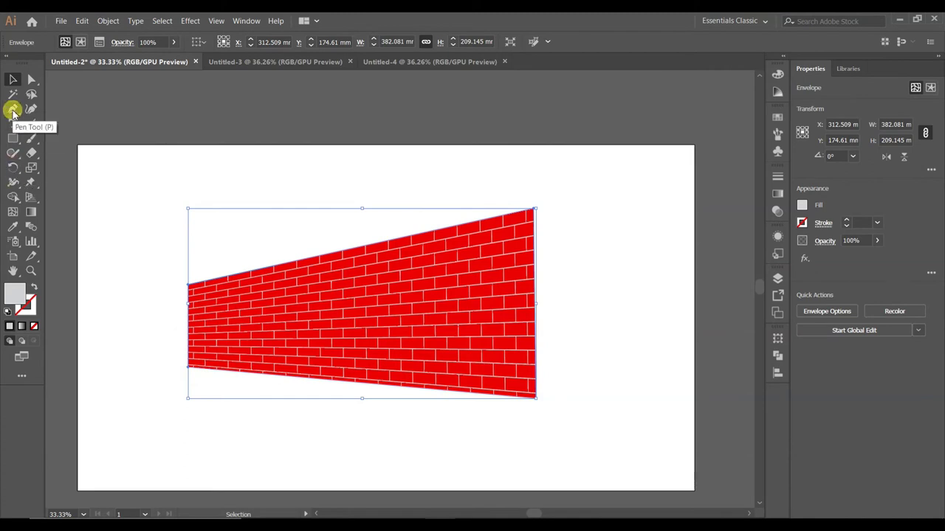
Step: Try dragging a wall corner with Direct Selection, then undo the wavy distortion
left_click(31, 79)
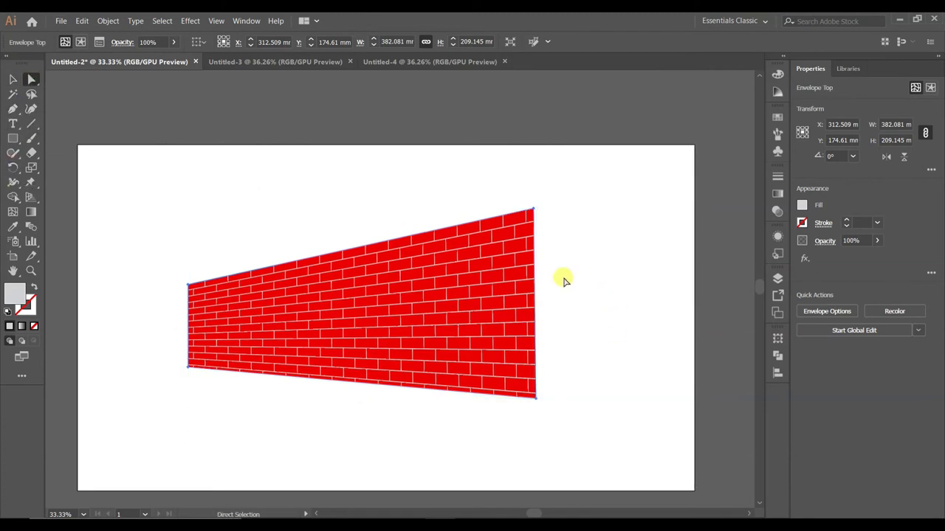
left_click_drag(535, 219, 531, 306)
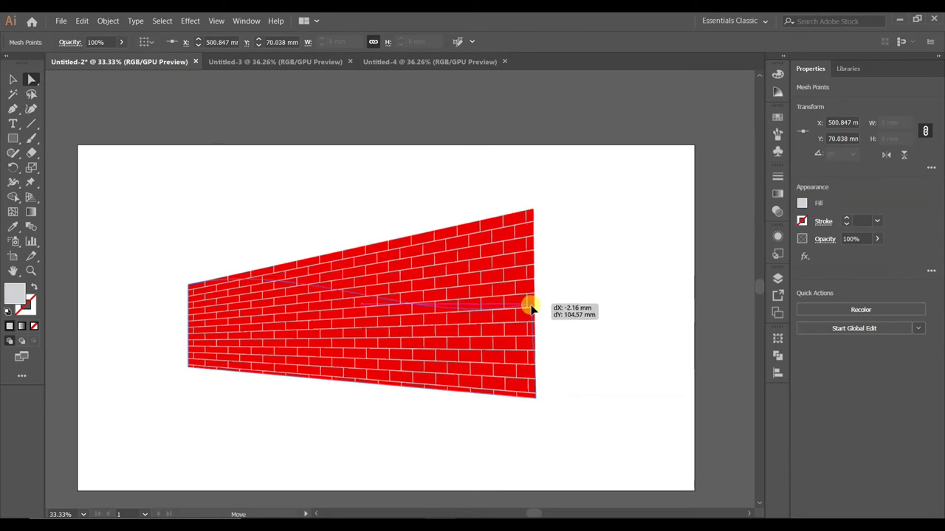
left_click(555, 243)
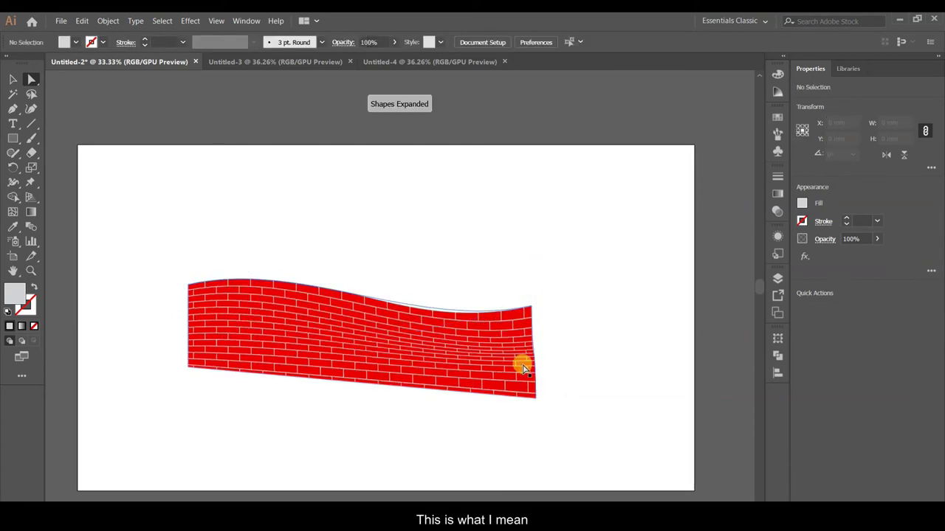
key("ctrl+z")
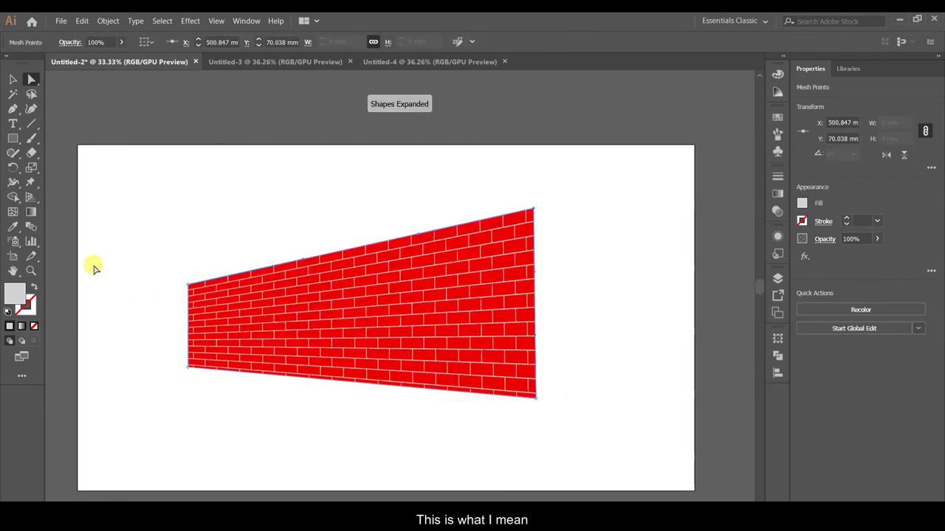
Step: Try a Free Transform perspective distortion, undo it, and deselect the wall
left_click(32, 196)
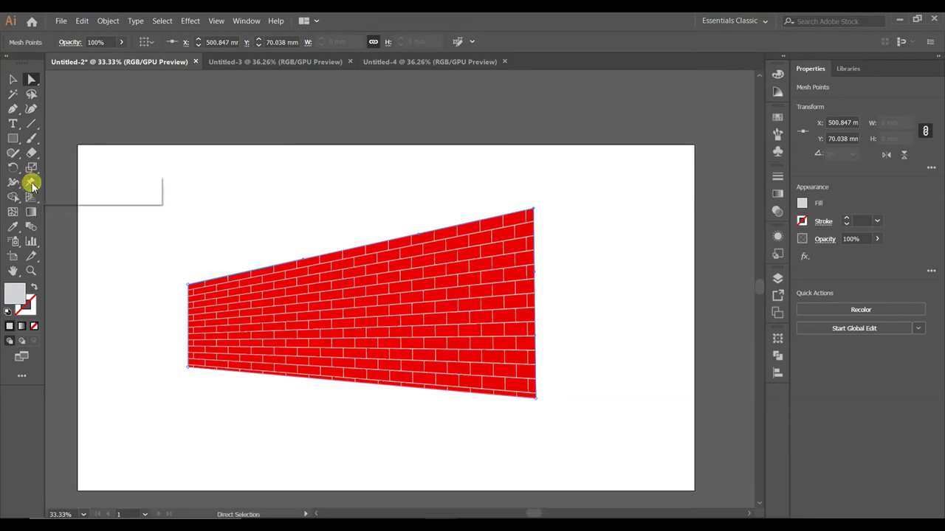
left_click(68, 198)
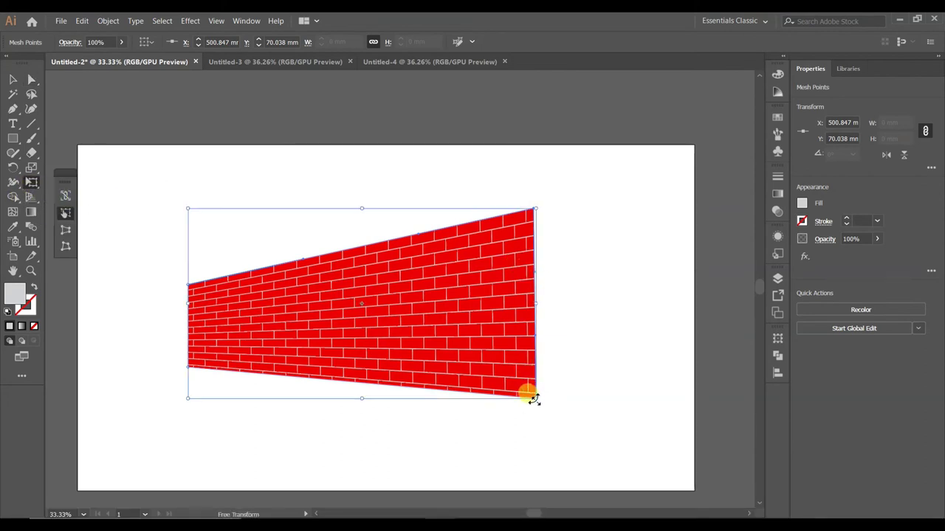
left_click_drag(534, 398, 536, 399)
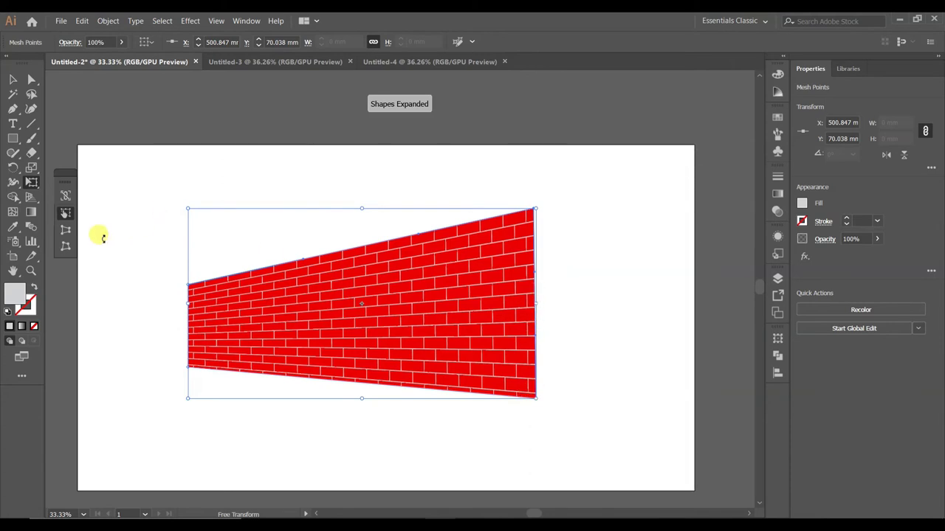
left_click(65, 230)
left_click_drag(535, 211, 535, 139)
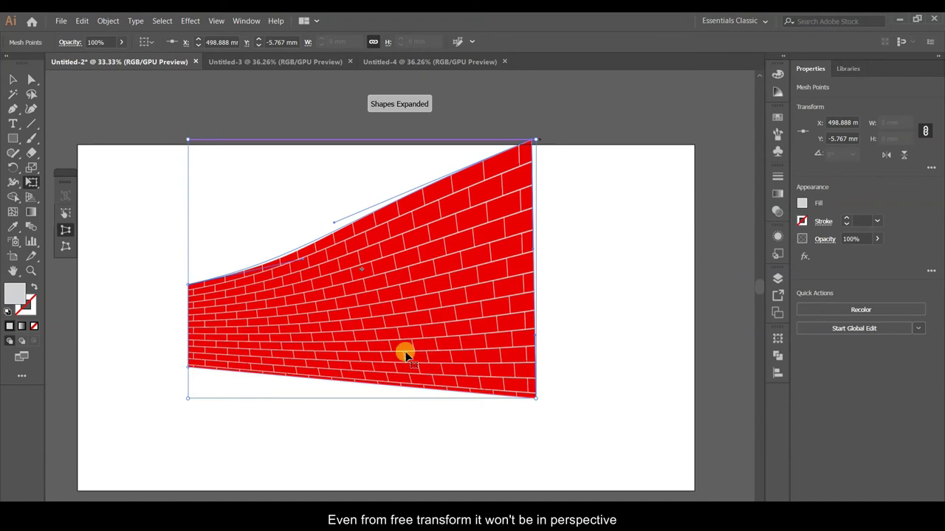
key("ctrl+z")
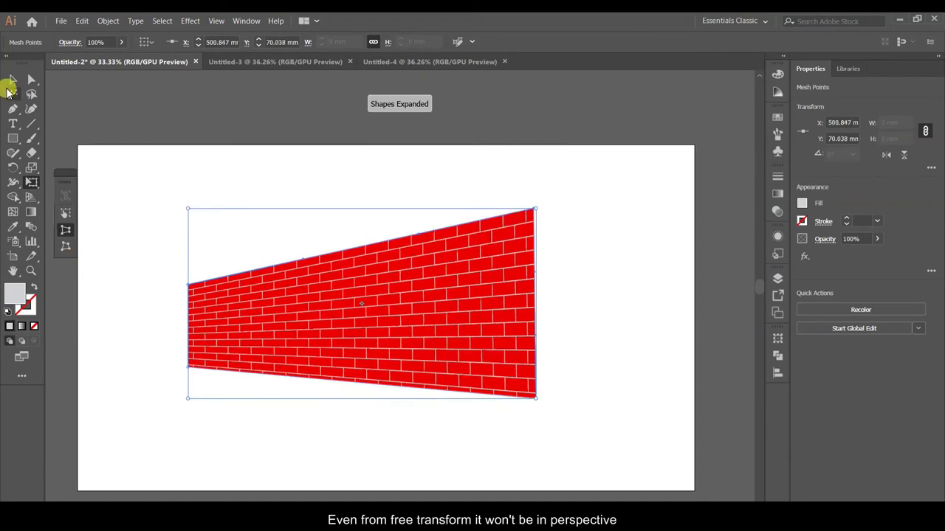
left_click(12, 79)
left_click(158, 155)
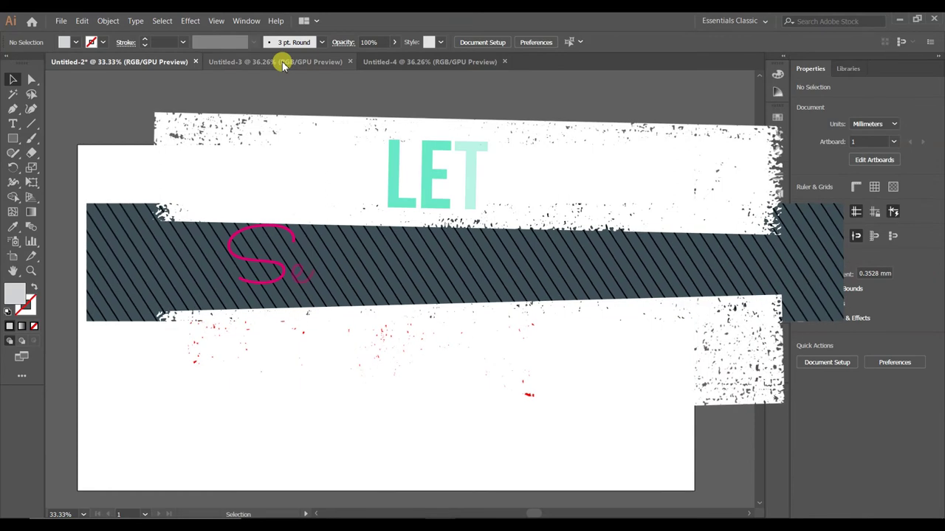
Step: In Untitled-3, create a 230 × 55 mm rectangle on the blank artboard
left_click(274, 64)
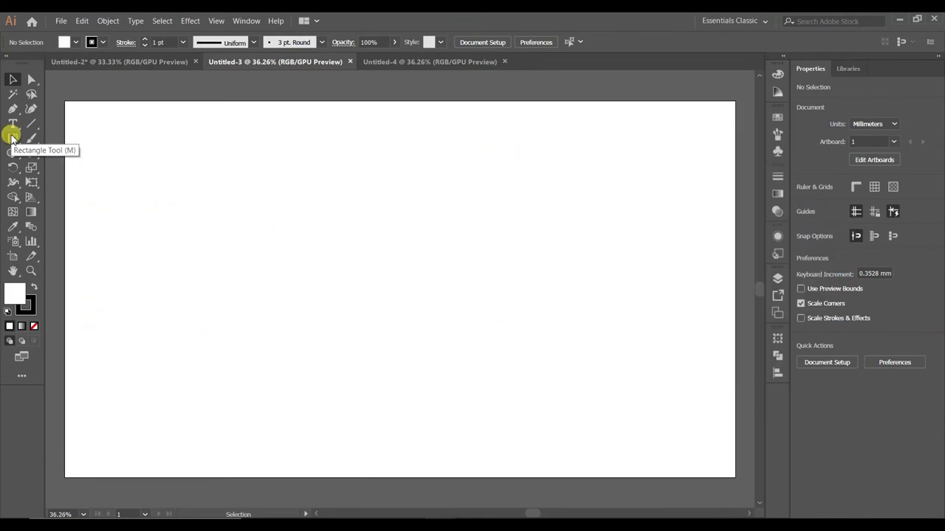
left_click(13, 138)
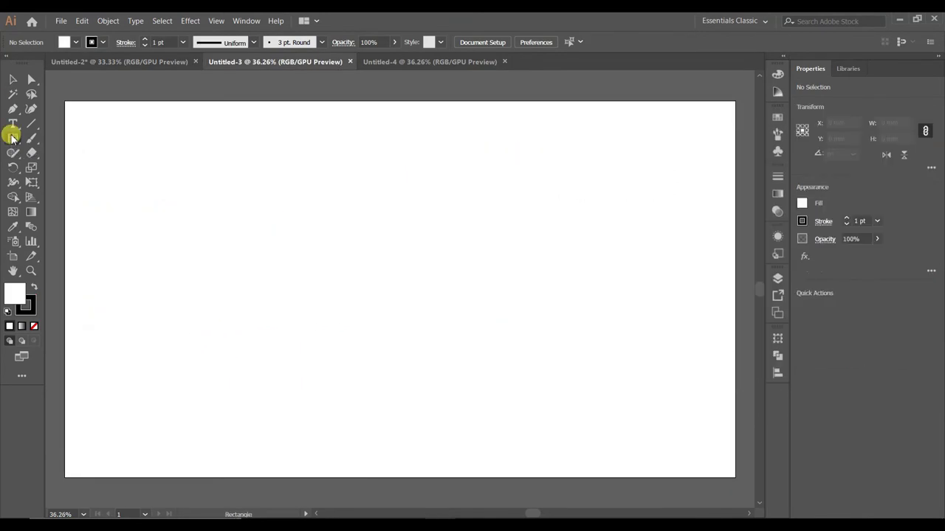
left_click(298, 225)
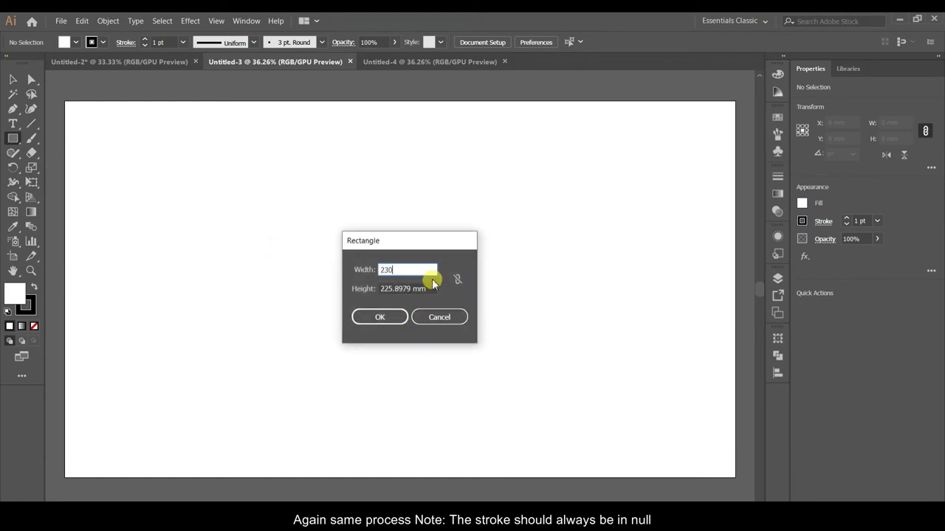
key("Tab")
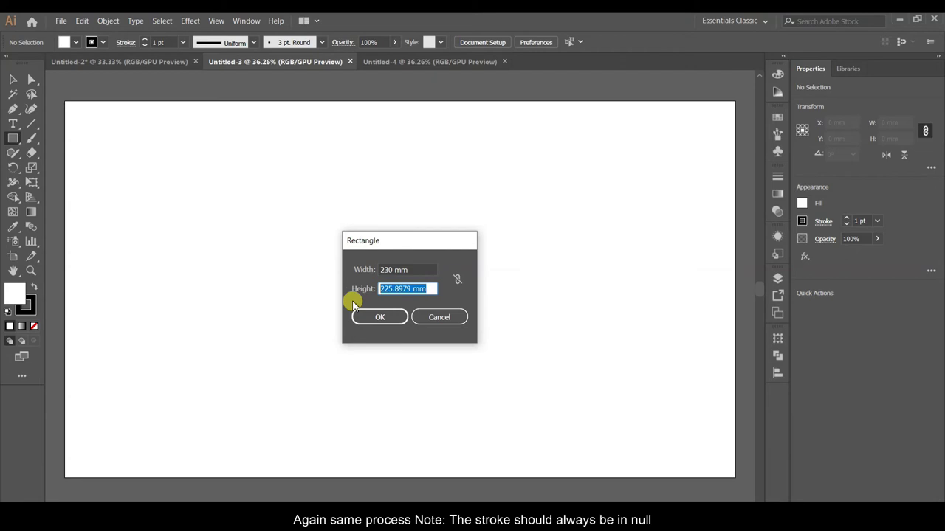
type("55")
left_click(373, 317)
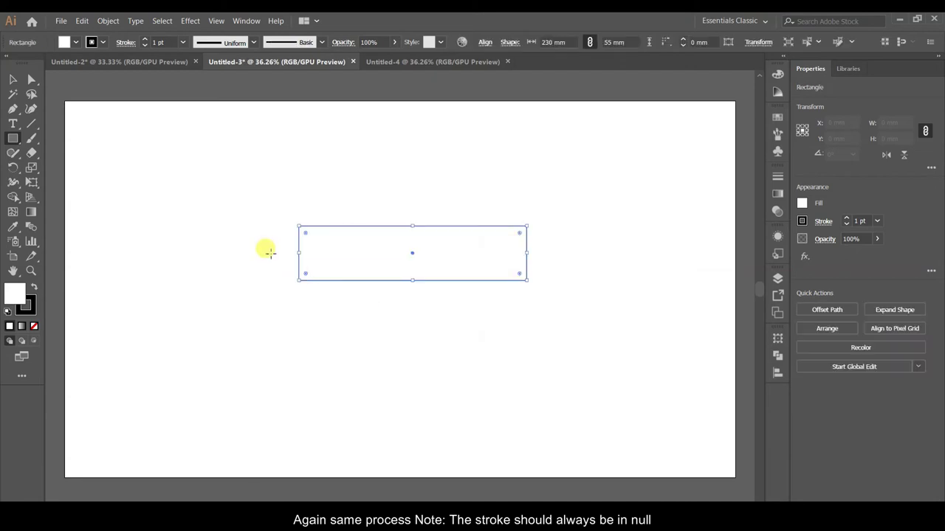
left_click(13, 76)
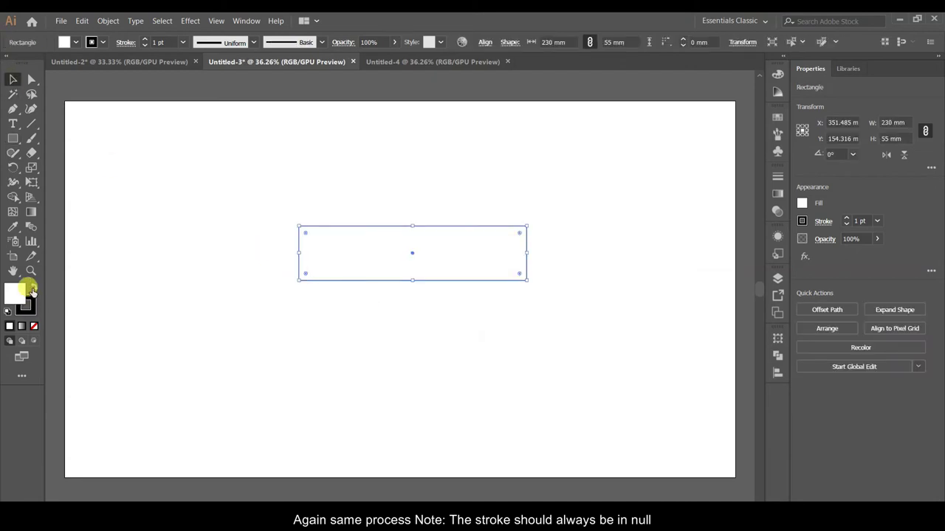
Step: Give the rectangle a black fill and no stroke, then nudge it left
left_click(32, 288)
left_click(30, 302)
left_click(34, 327)
left_click(217, 237)
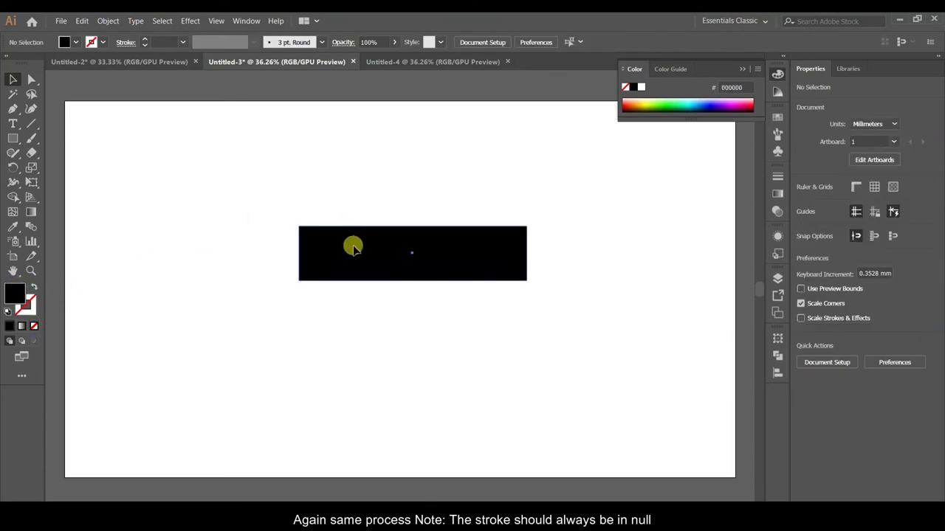
left_click_drag(352, 249, 302, 242)
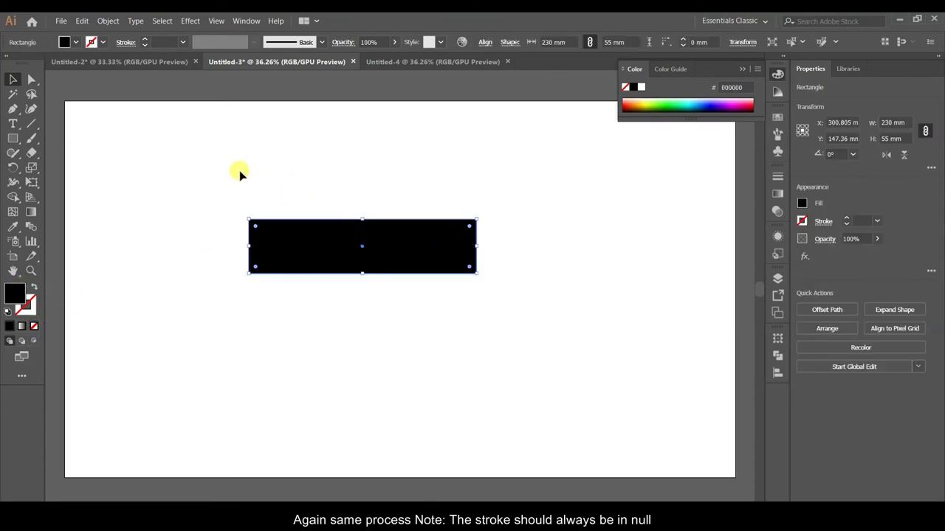
Step: Resize the rectangle to 40 mm wide and move it to the artboard's upper left
left_click(911, 124)
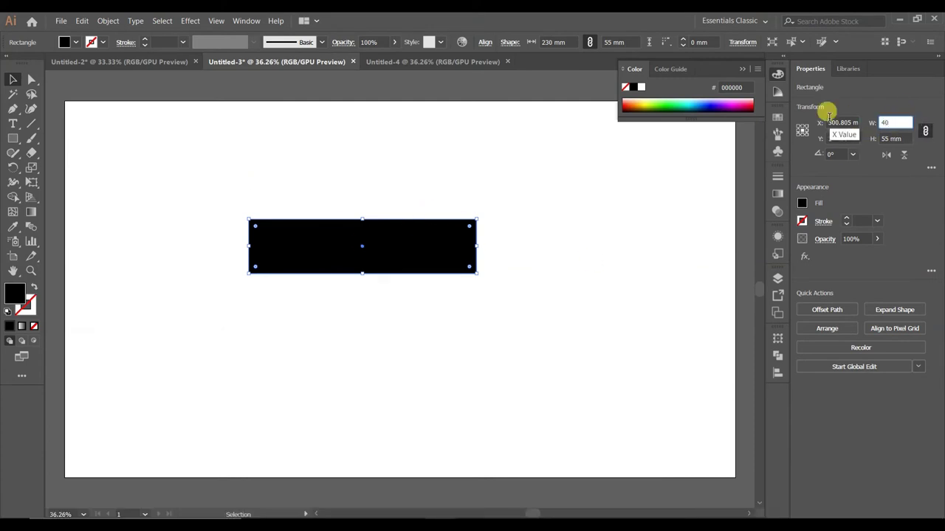
key("Return")
left_click(448, 257)
left_click_drag(377, 245, 242, 188)
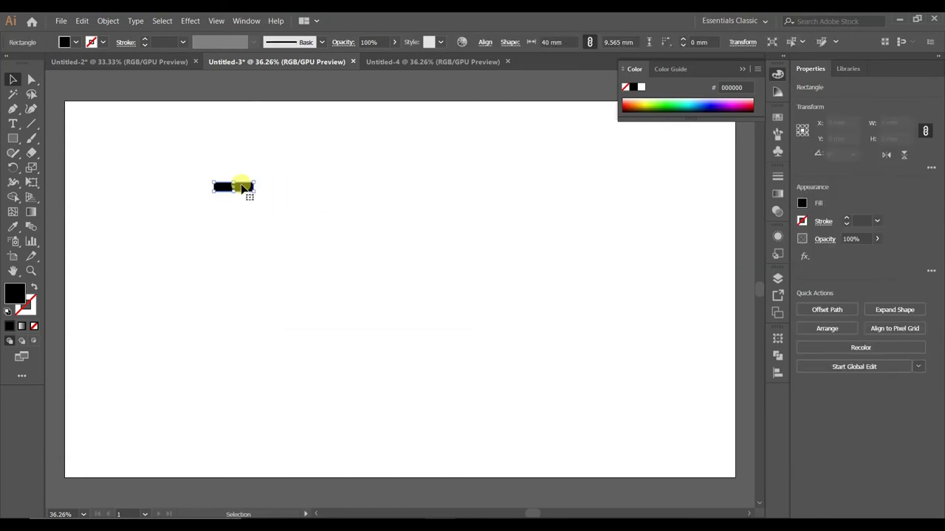
left_click(742, 73)
left_click(60, 22)
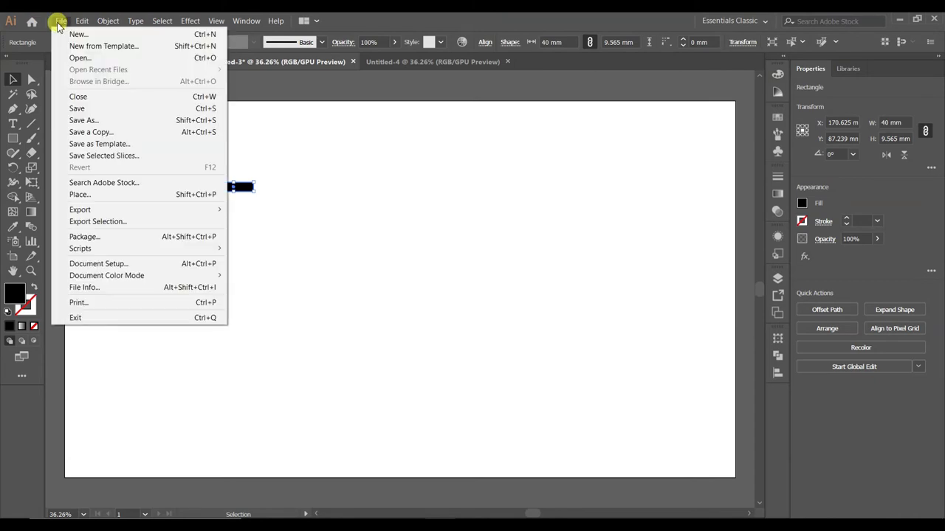
left_click(59, 22)
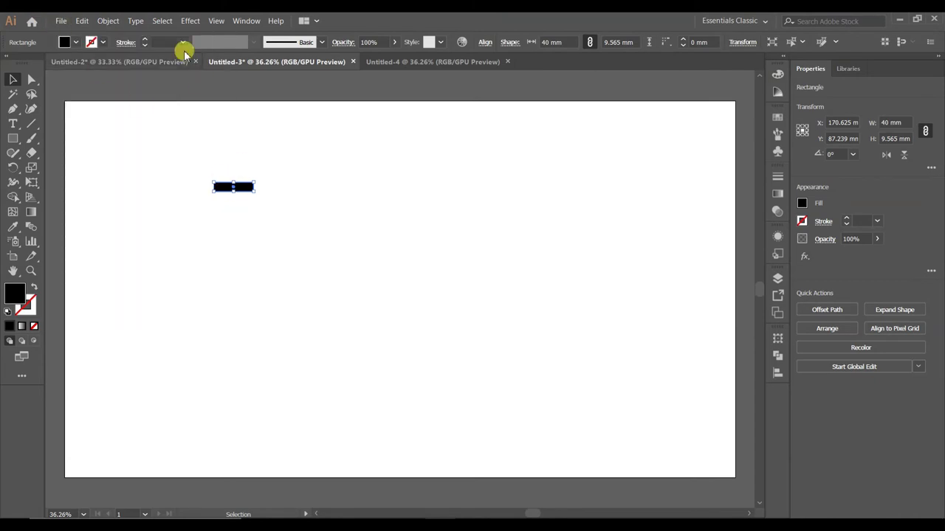
left_click(190, 21)
mouse_move(226, 130)
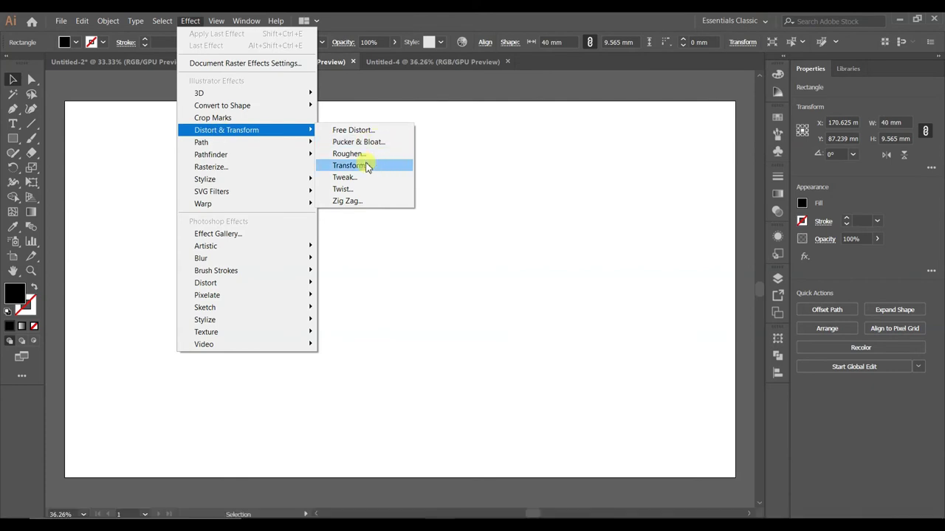
Step: Apply a Transform effect with 41 mm horizontal move and 10 copies to the brick
left_click(368, 167)
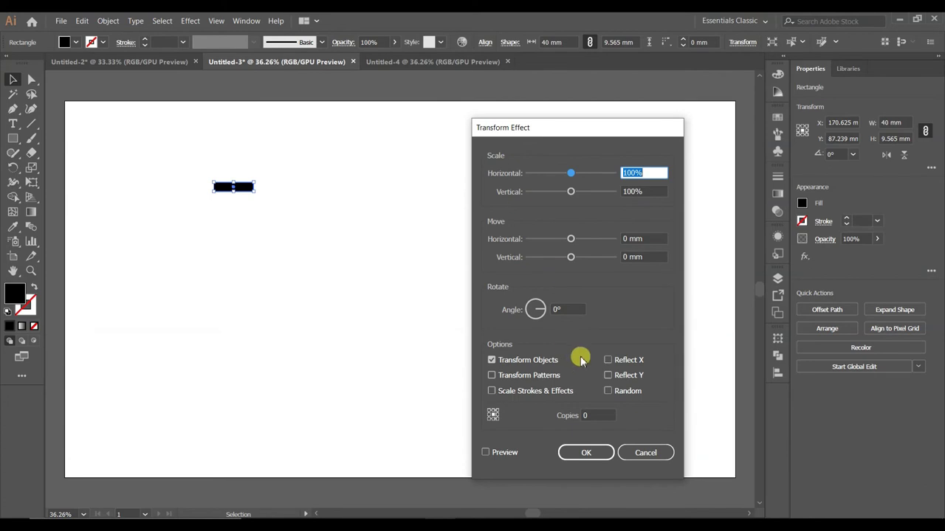
left_click(648, 241)
type("41")
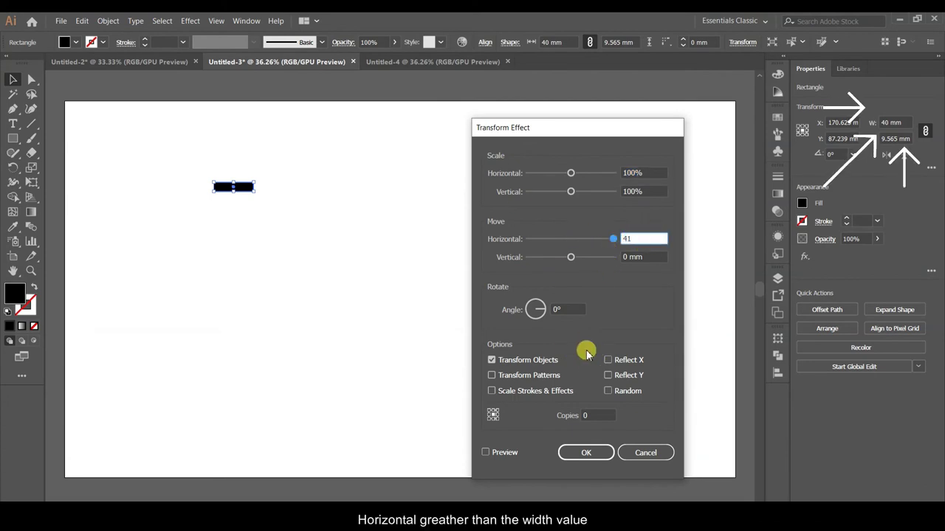
left_click(499, 452)
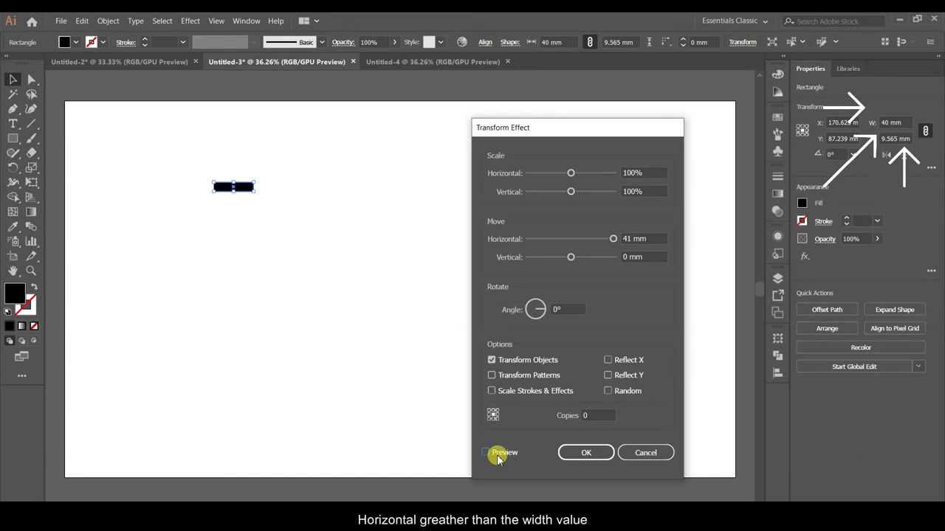
left_click(602, 416)
type("10")
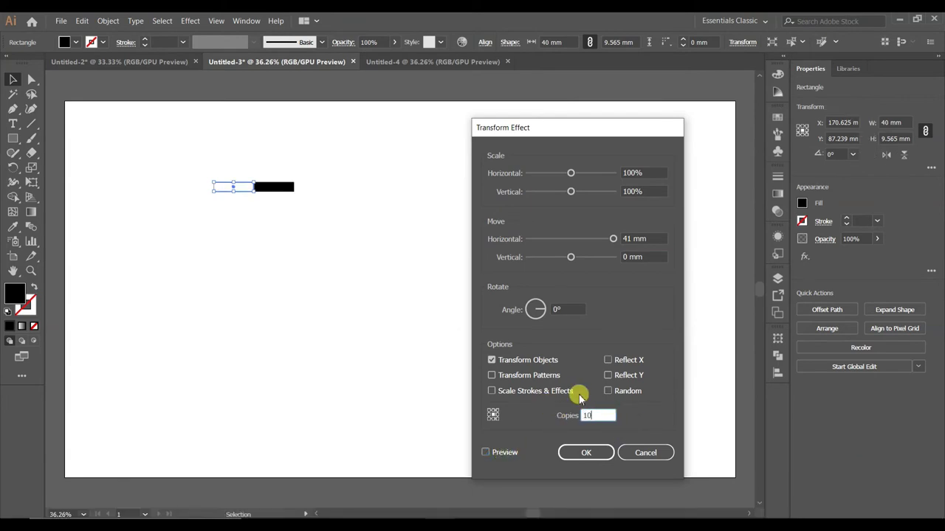
left_click(636, 238)
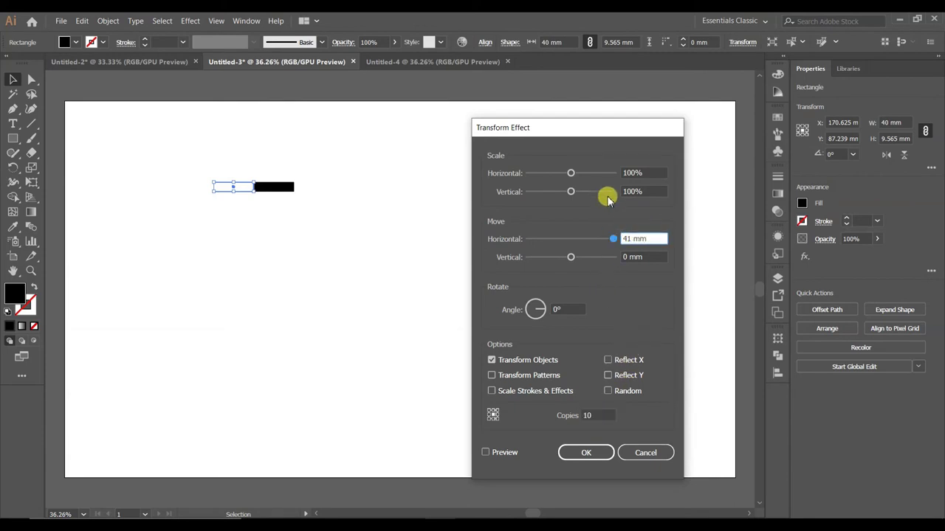
left_click(511, 452)
mouse_move(580, 131)
left_mouse_down()
mouse_move(304, 172)
mouse_move(338, 141)
mouse_move(439, 86)
left_mouse_up()
left_click(471, 418)
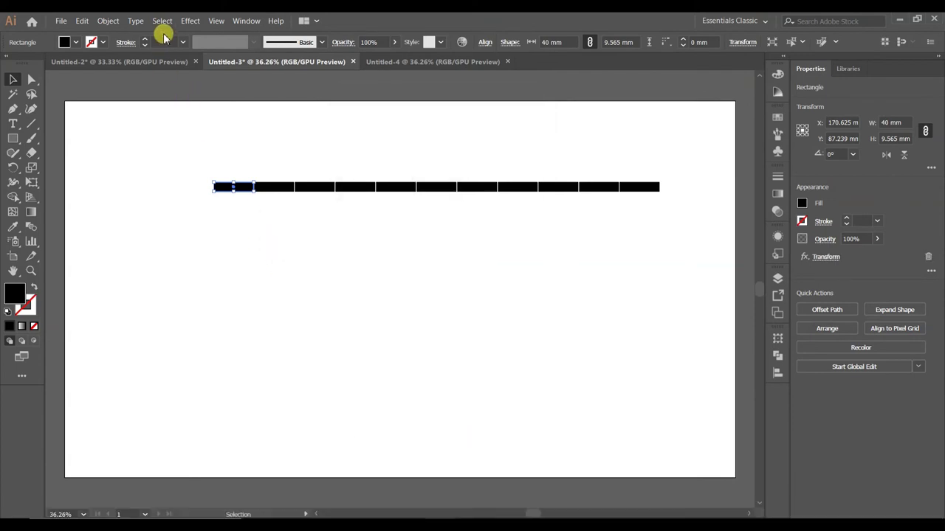
left_click(189, 21)
mouse_move(226, 130)
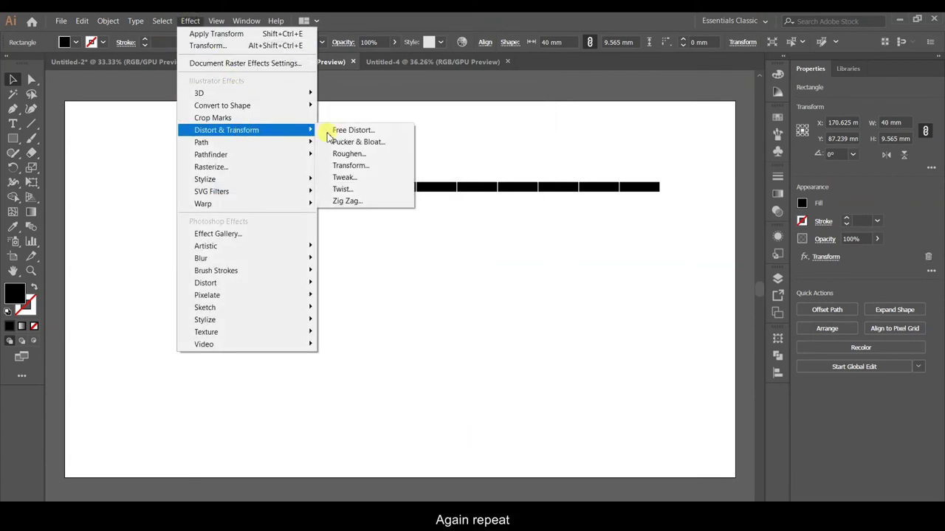
Step: Add a second Transform effect: Reflect X, 11 mm vertical, 20 mm horizontal, 10 copies
left_click(352, 165)
left_click(506, 297)
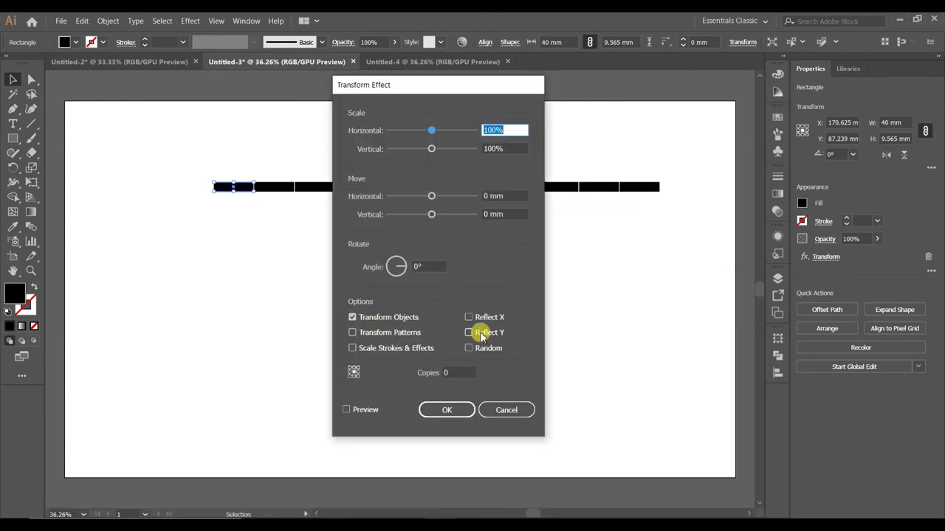
left_click(468, 317)
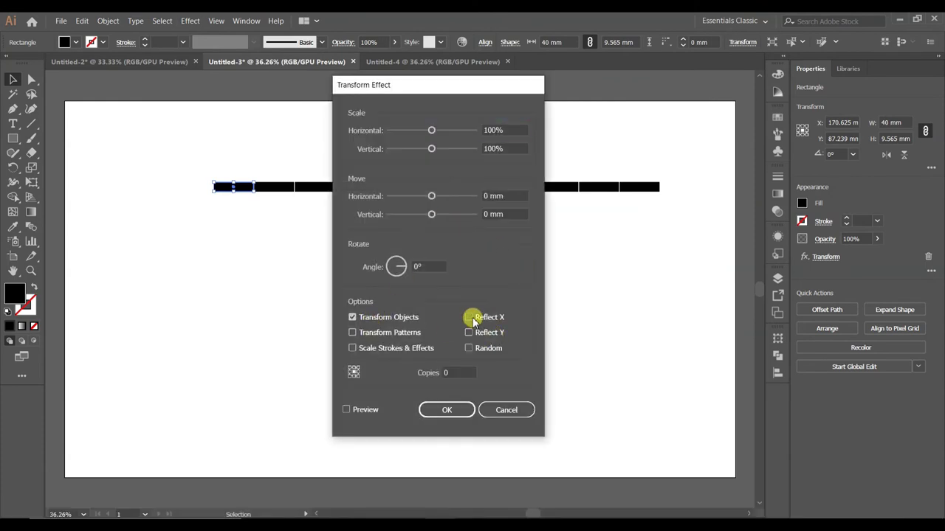
left_click(514, 213)
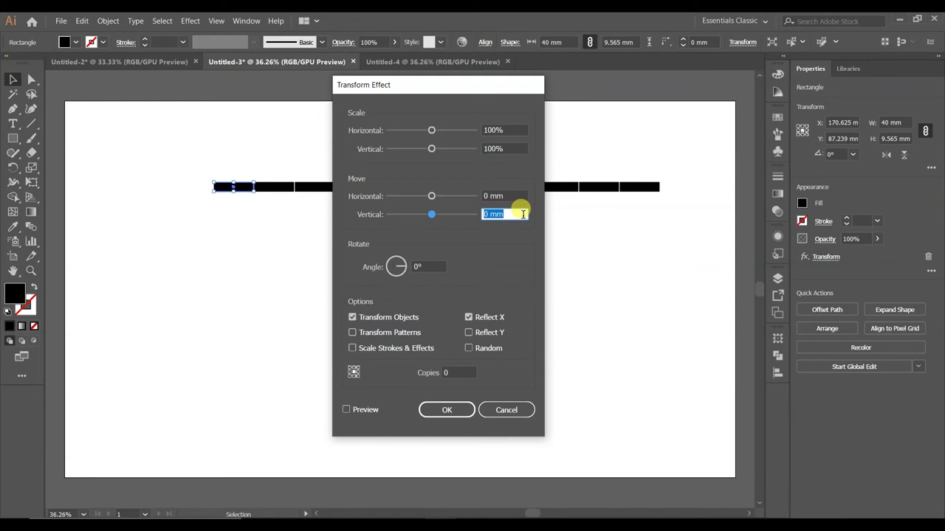
type("11")
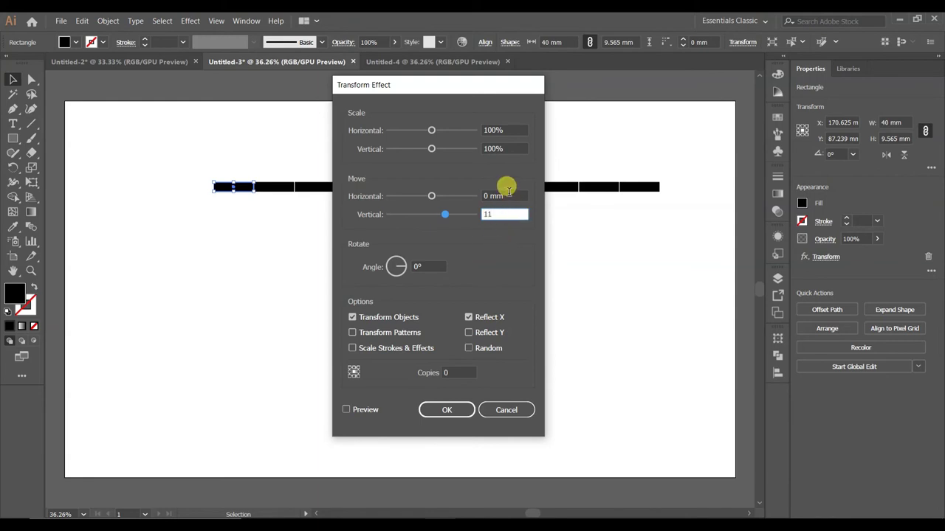
left_click(509, 195)
type("20")
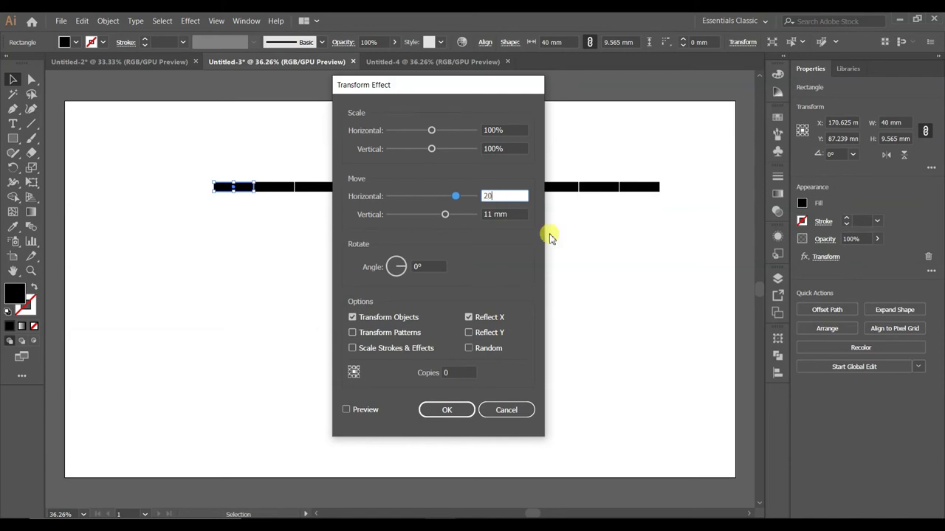
left_click(363, 410)
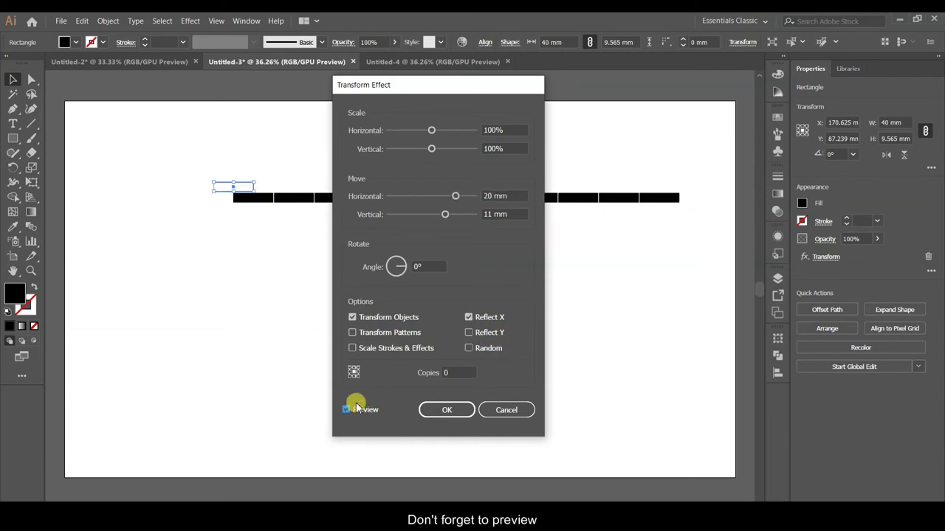
double_click(458, 372)
type("10")
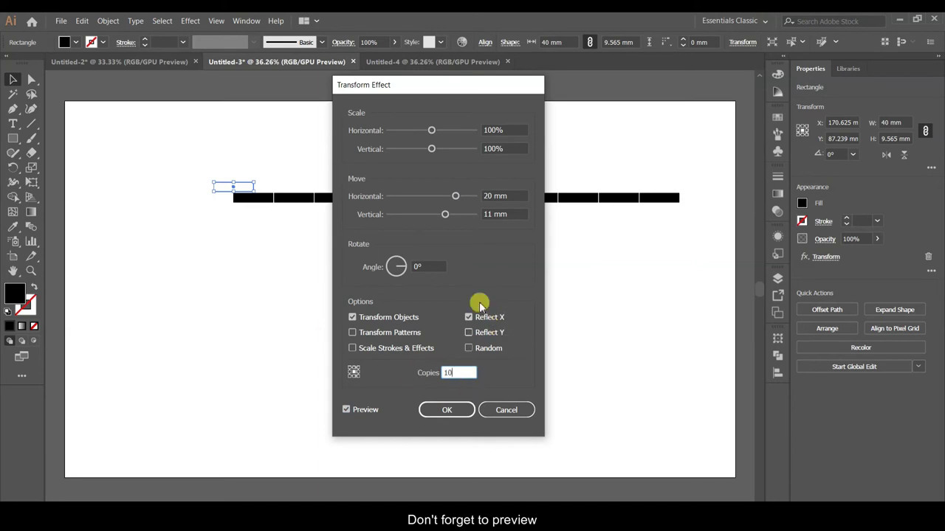
left_click(509, 214)
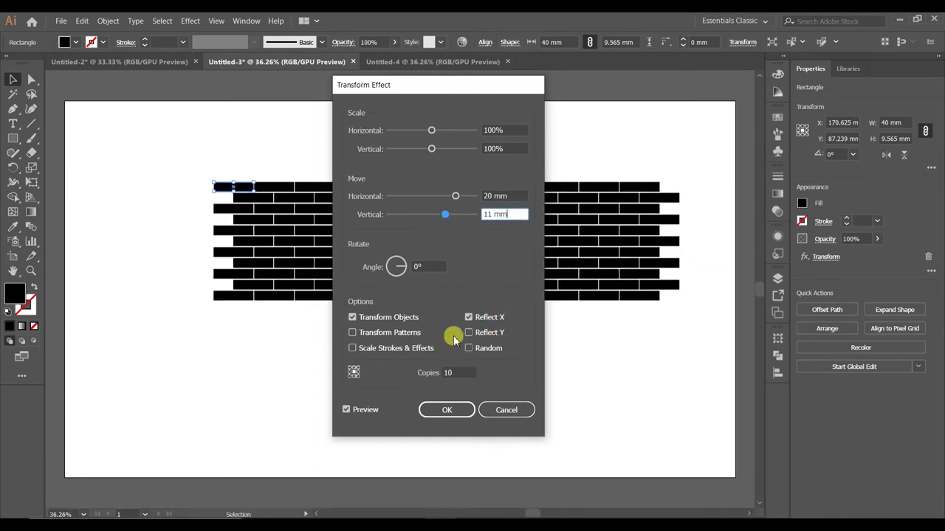
left_click(470, 317)
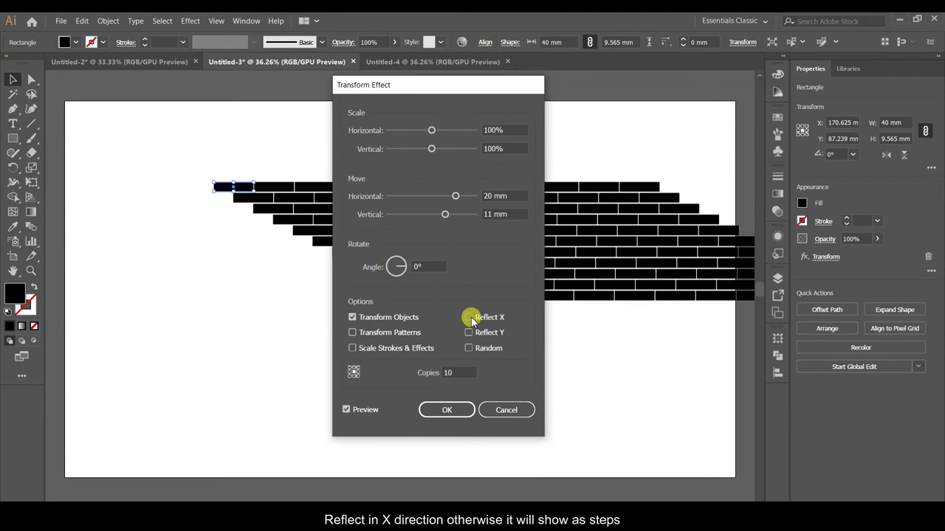
left_click(469, 318)
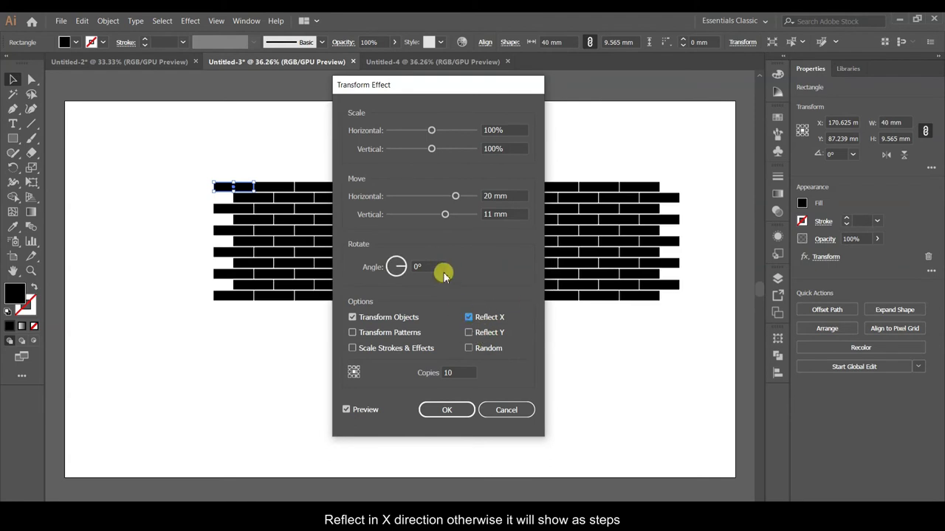
left_click(447, 411)
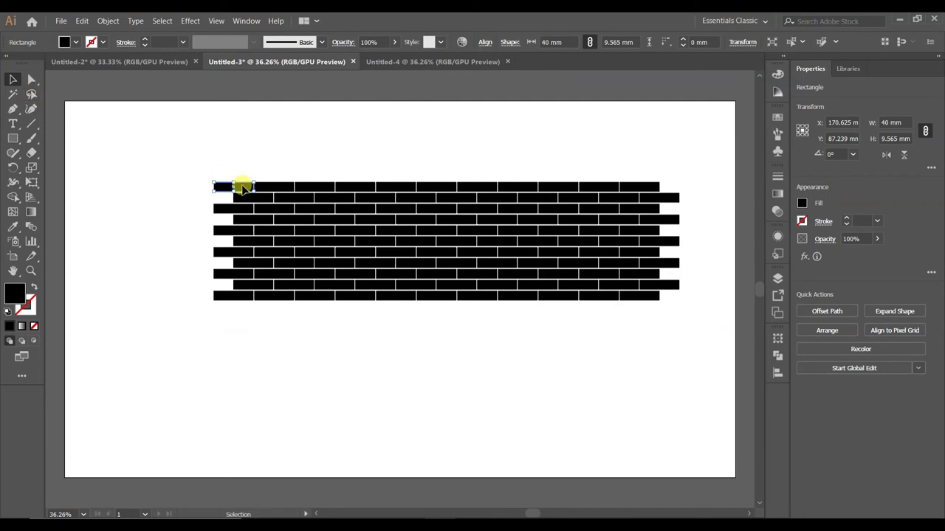
Step: Move the brick wall down and left, then Expand Appearance on it
left_click_drag(243, 188, 184, 210)
left_click(317, 164)
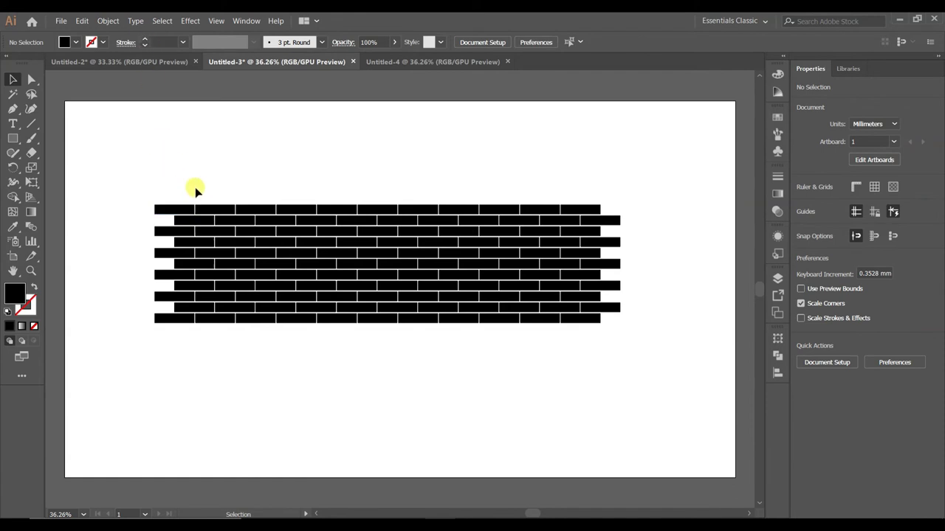
left_click(190, 209)
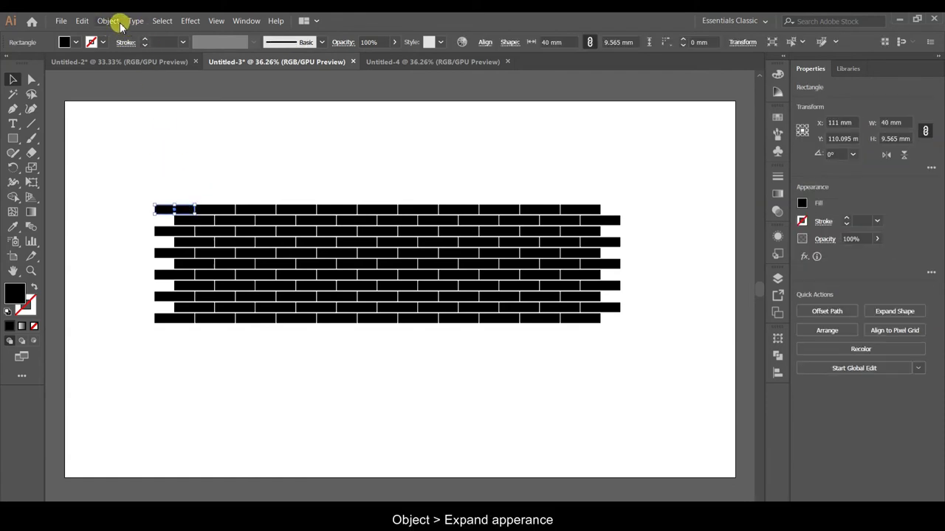
left_click(117, 23)
left_click(164, 146)
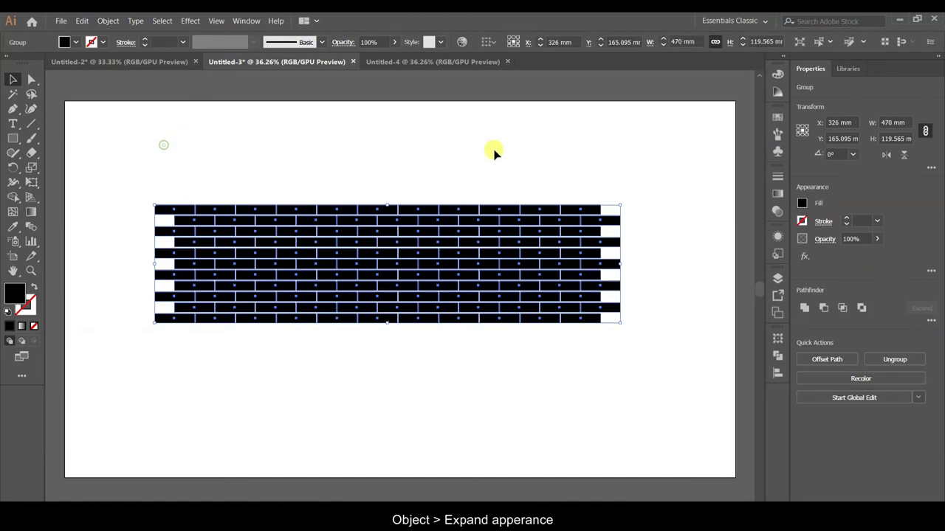
Step: Ungroup the expanded wall repeatedly down to individual brick paths, then deselect
right_click(445, 206)
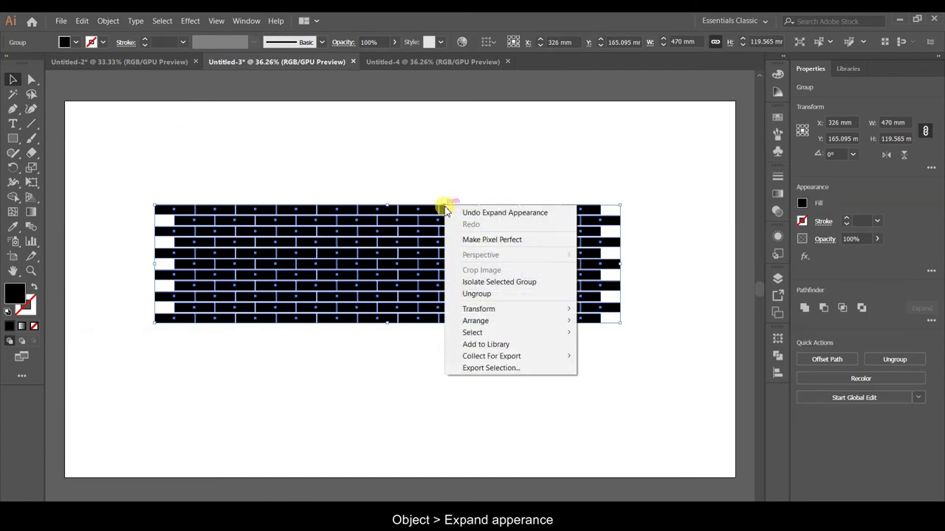
left_click(499, 294)
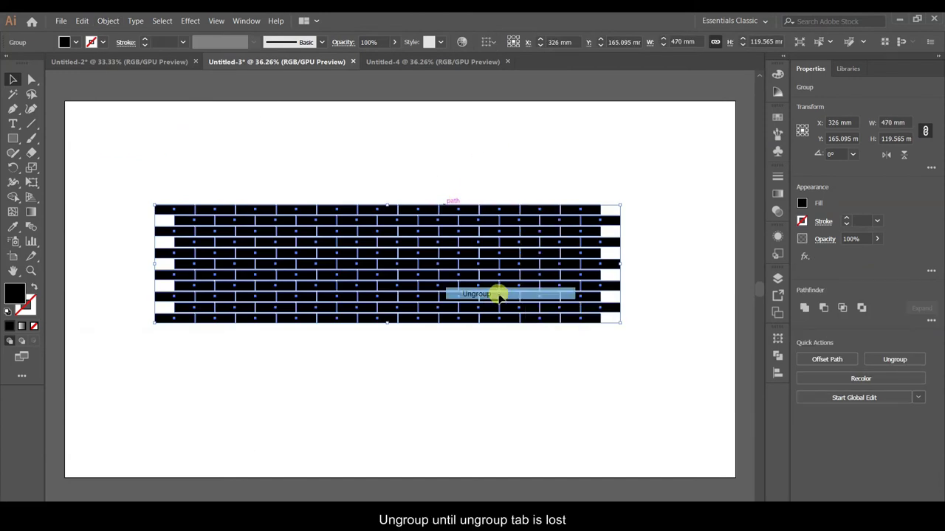
right_click(360, 219)
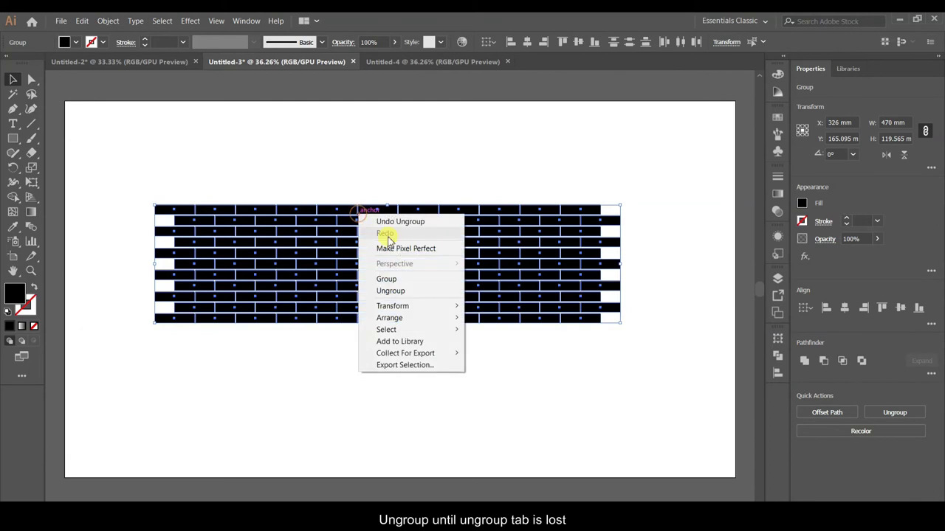
left_click(412, 292)
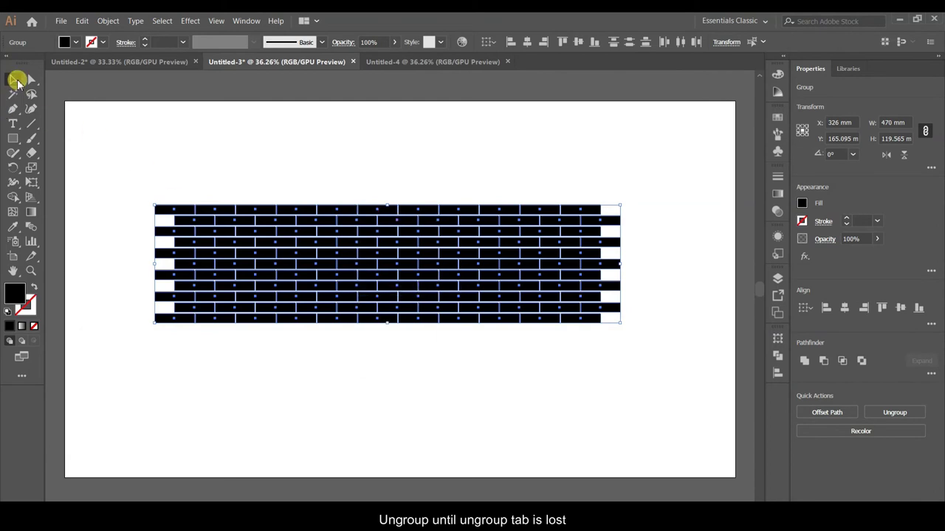
right_click(243, 234)
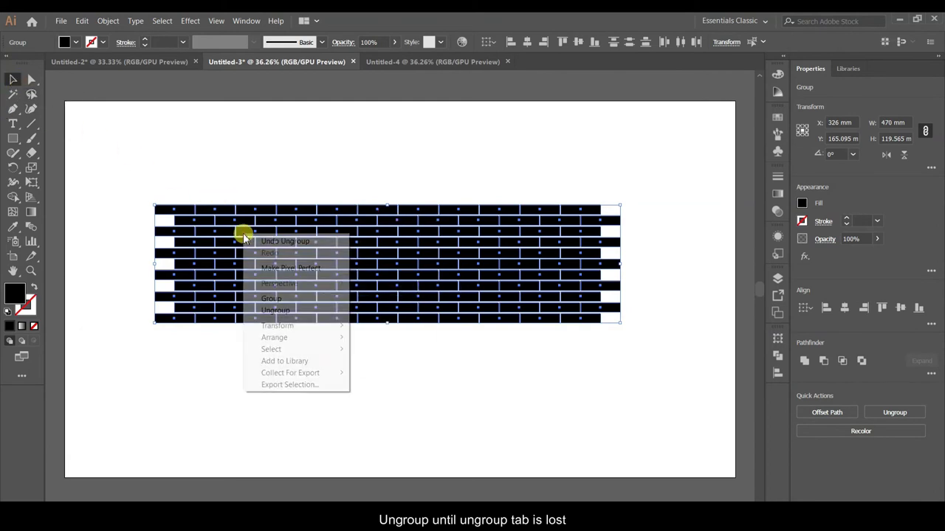
left_click(310, 309)
right_click(319, 257)
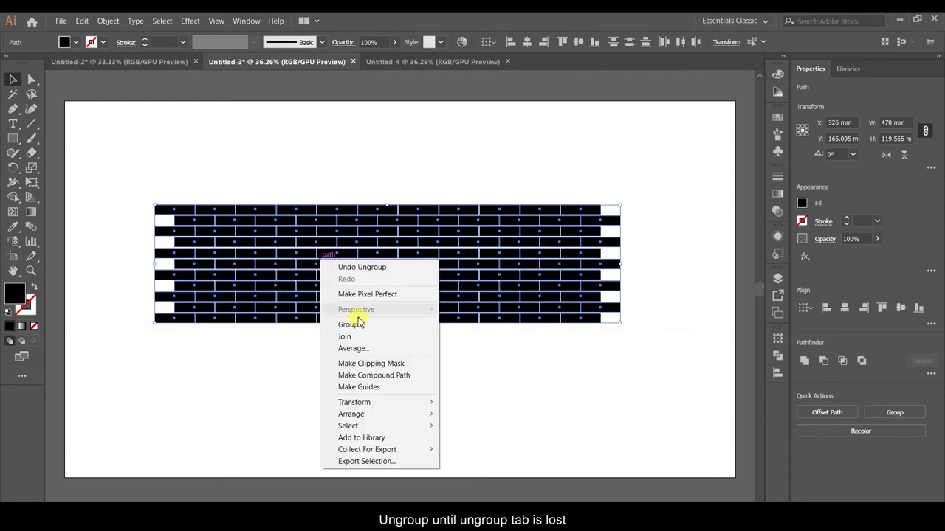
left_click(206, 131)
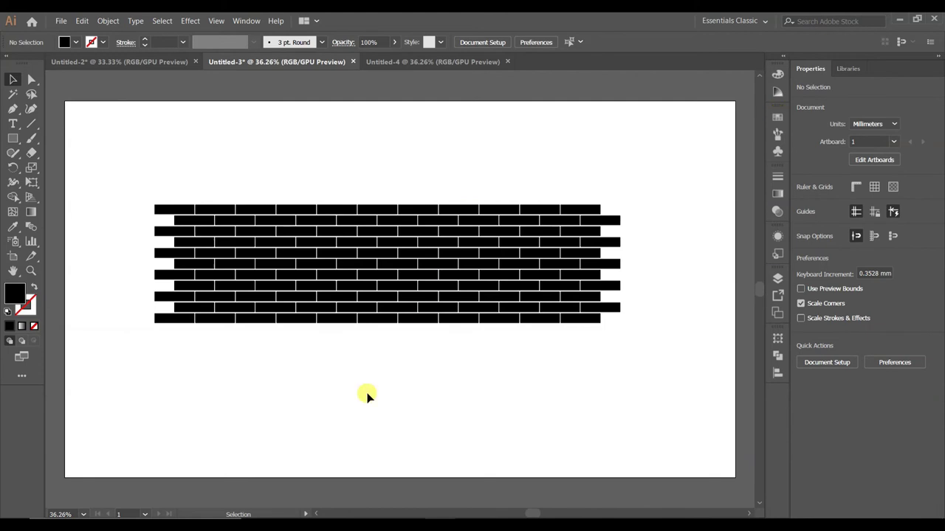
Step: Place and enlarge the brick colour chart image below the wall
left_click(302, 498)
mouse_move(151, 136)
left_mouse_down()
mouse_move(296, 198)
mouse_move(369, 392)
left_mouse_up()
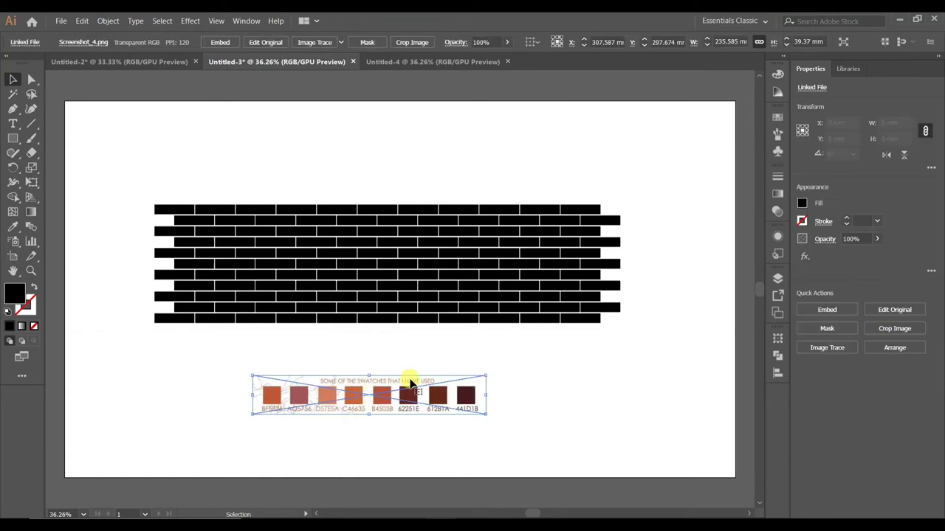
left_click_drag(487, 412, 527, 425)
left_click(502, 448)
scroll(489, 442, "up", 1)
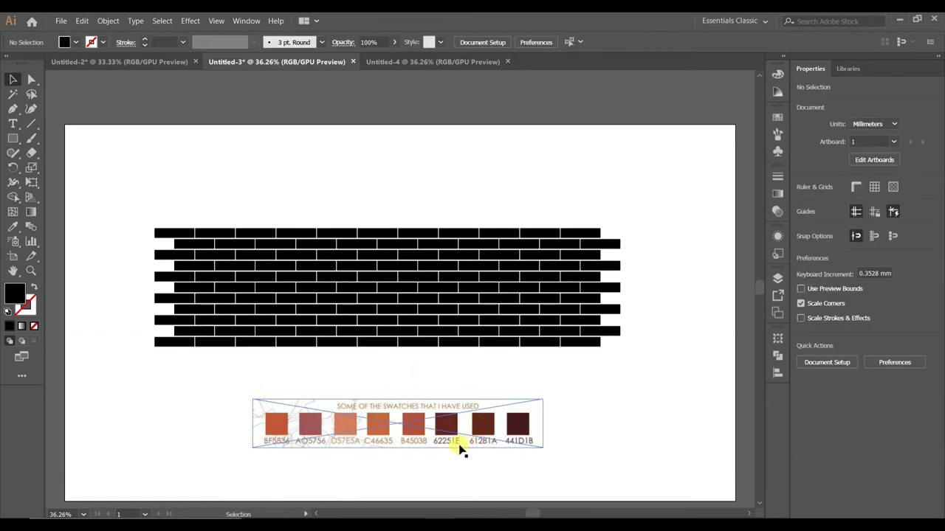
scroll(465, 446, "left", 1)
scroll(460, 448, "up", 3, "alt")
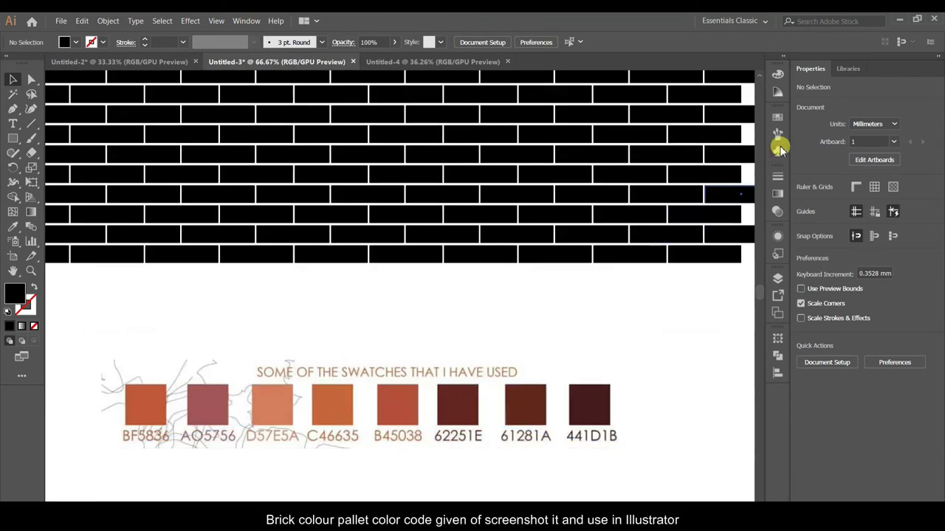
left_click(777, 119)
scroll(668, 152, "down", 3)
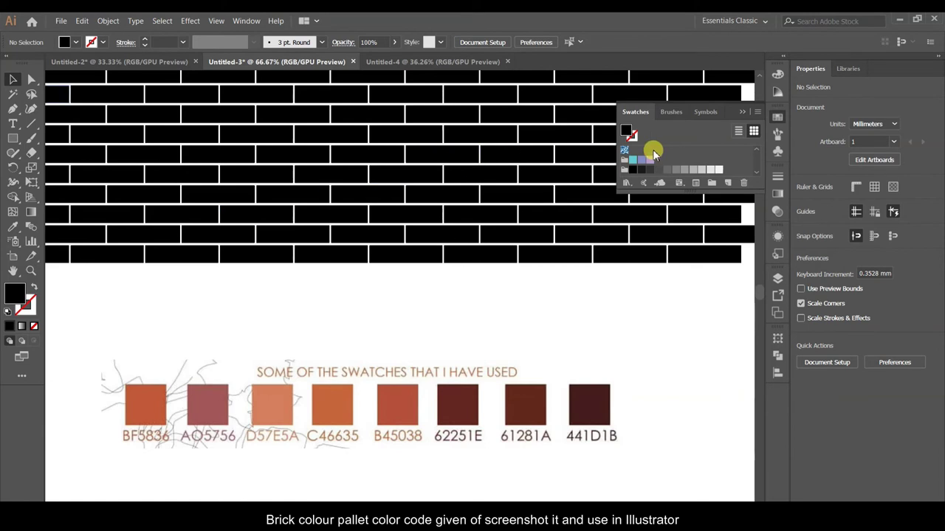
Step: Sample BF5836, A05756 and D57E5A from the chart as new swatches
left_click(169, 422)
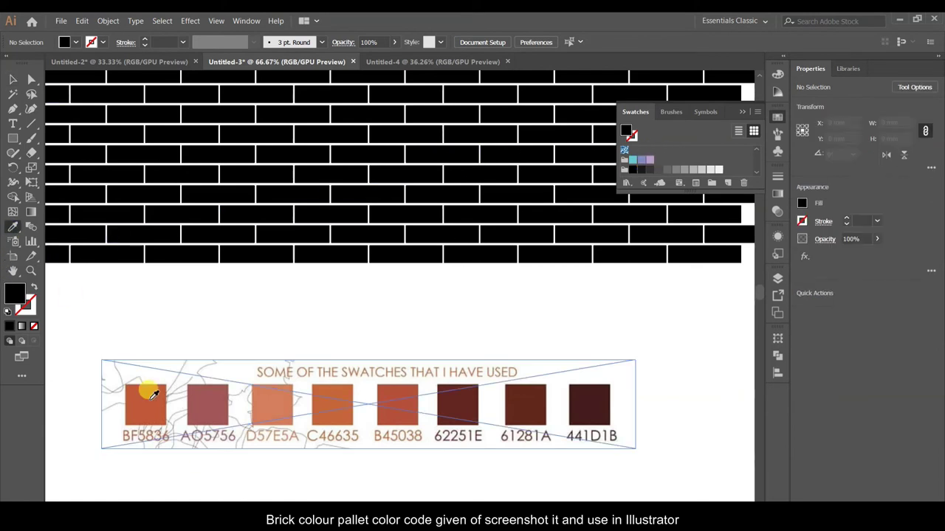
key("i")
left_click(151, 396)
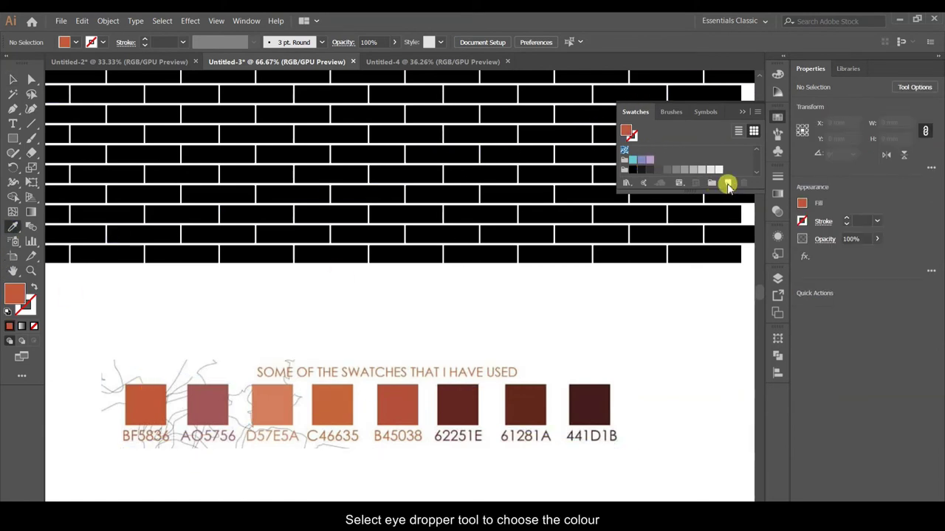
left_click(730, 183)
left_click(468, 363)
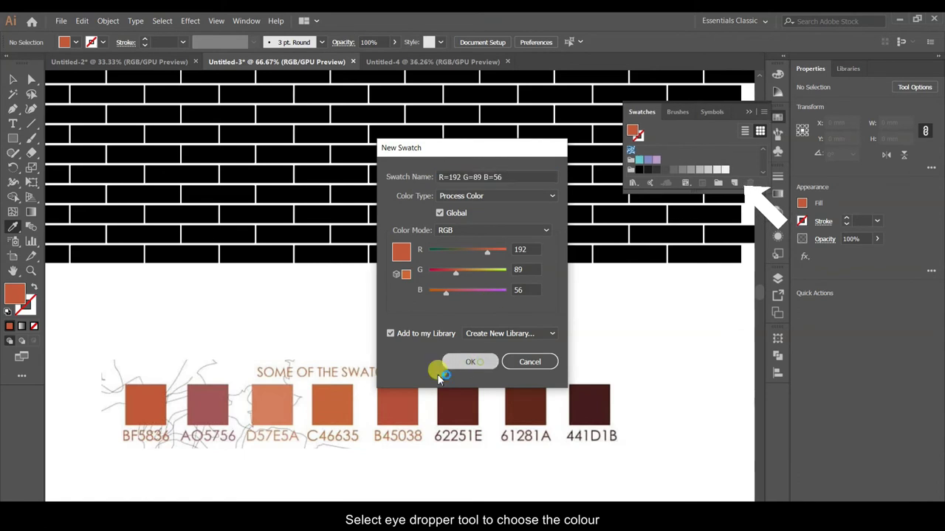
left_click(212, 400)
left_click(735, 183)
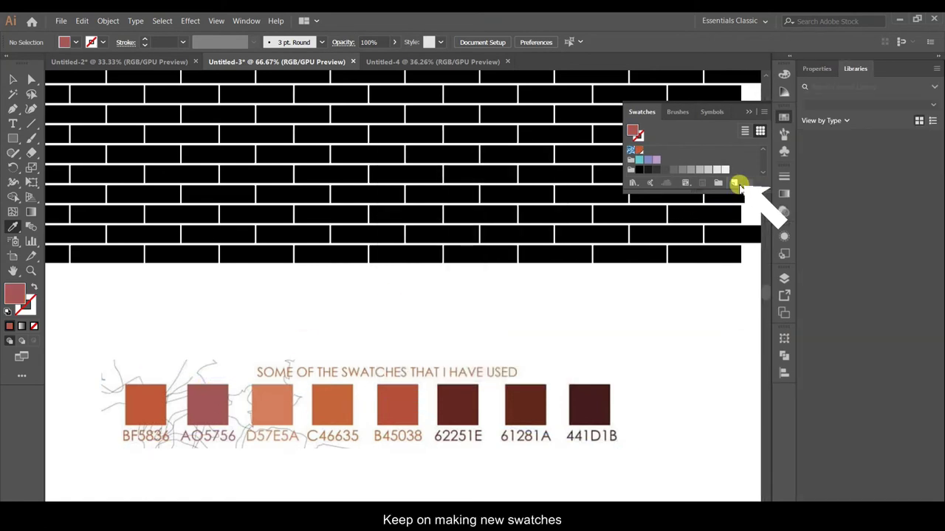
left_click(468, 363)
left_click(274, 399)
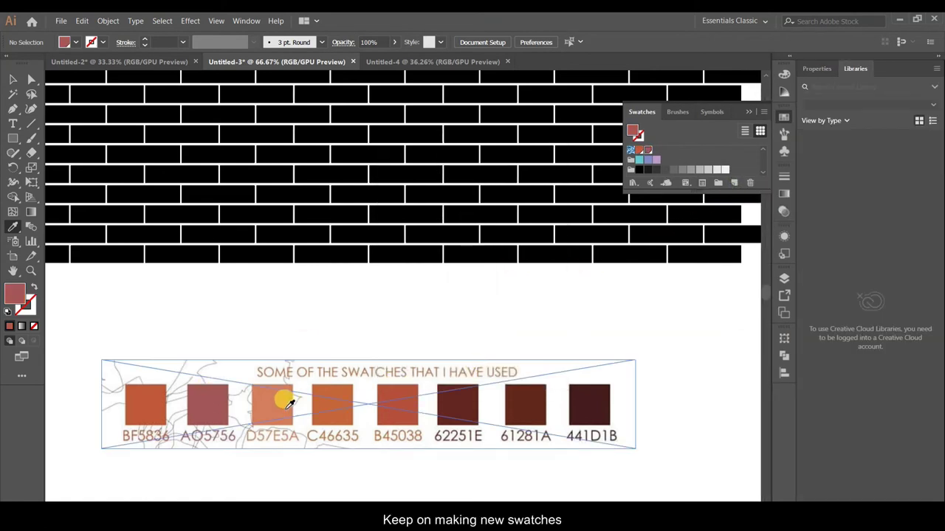
left_click(749, 172)
left_click(725, 184)
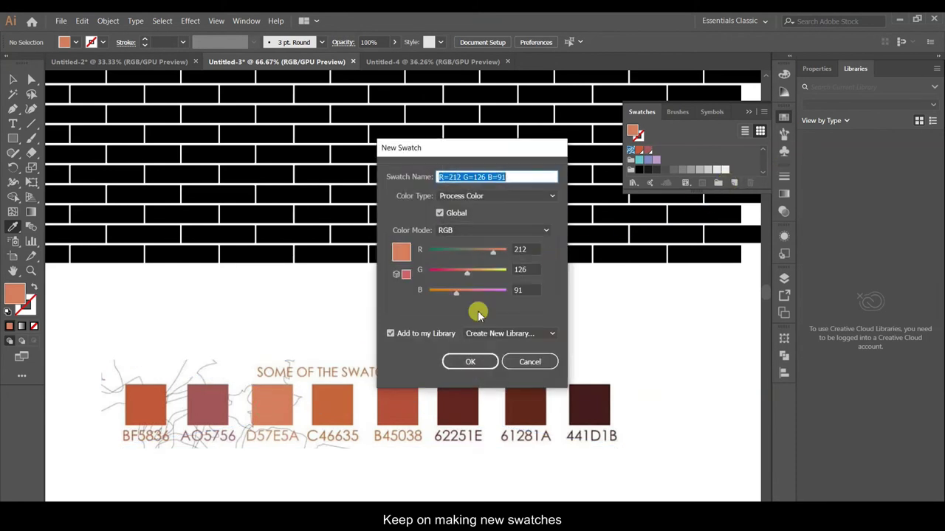
Step: Sample C46635, B45038 and 62251E from the chart as new swatches
left_click(464, 359)
left_click(337, 395)
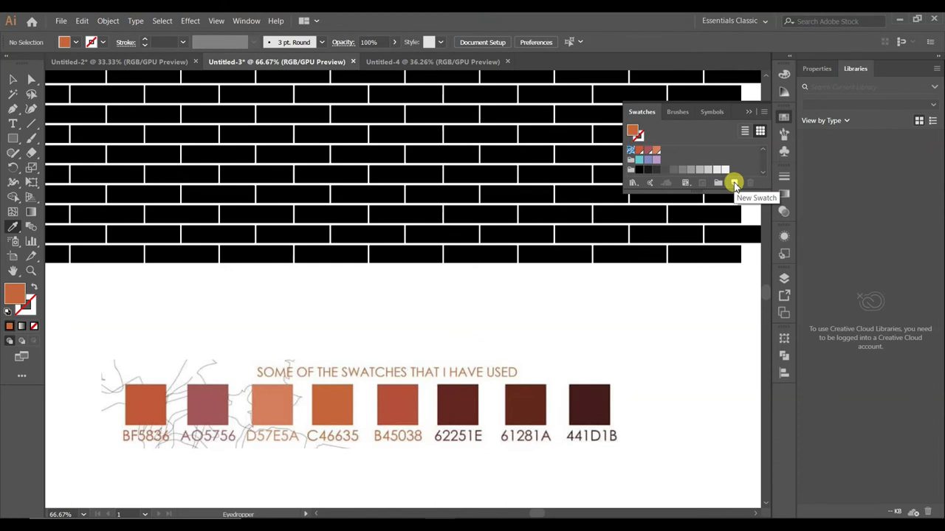
left_click(723, 191)
left_click(478, 360)
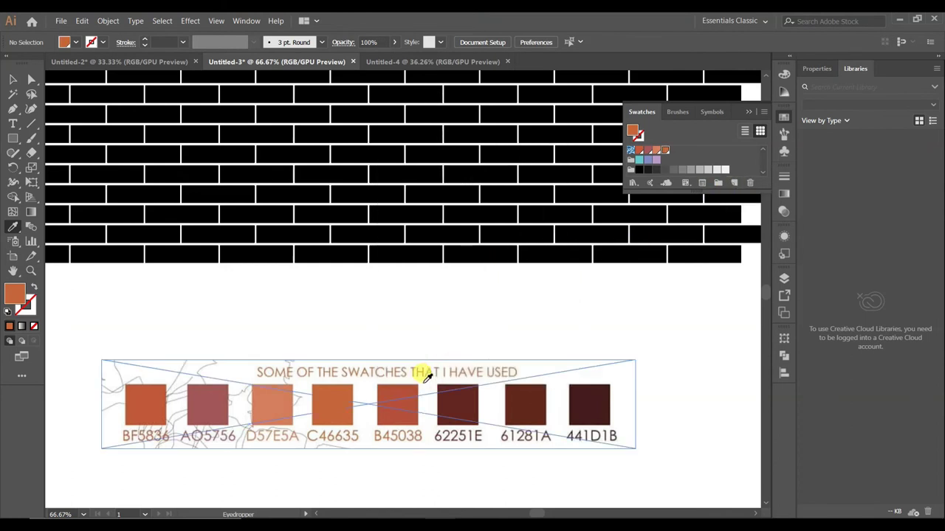
left_click(395, 404)
left_click(733, 183)
left_click(473, 361)
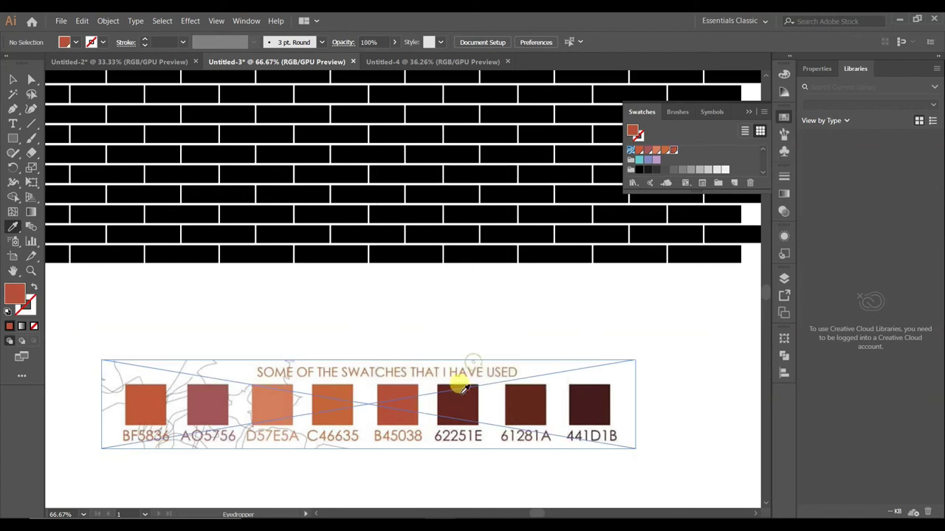
left_click(459, 398)
left_click(734, 183)
left_click(472, 358)
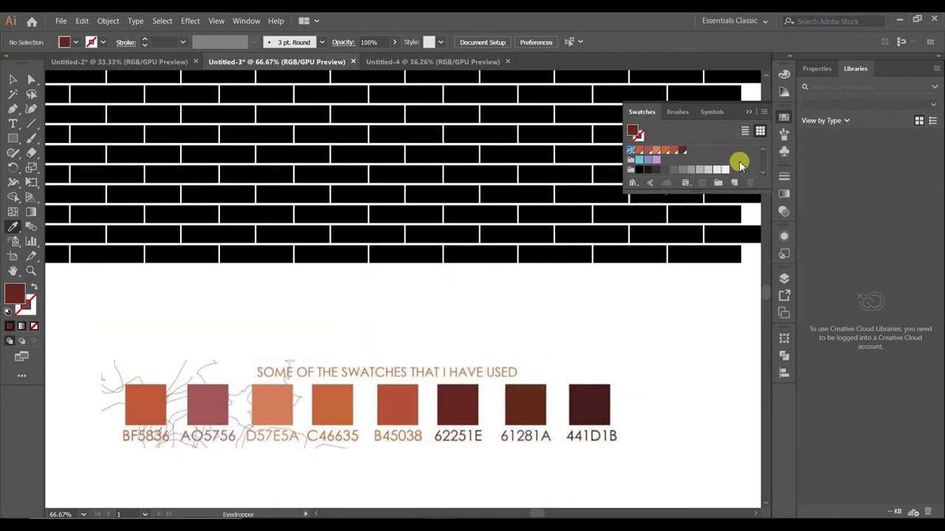
Step: Add 61281A and 441D1B as the last new swatches
left_click(727, 185)
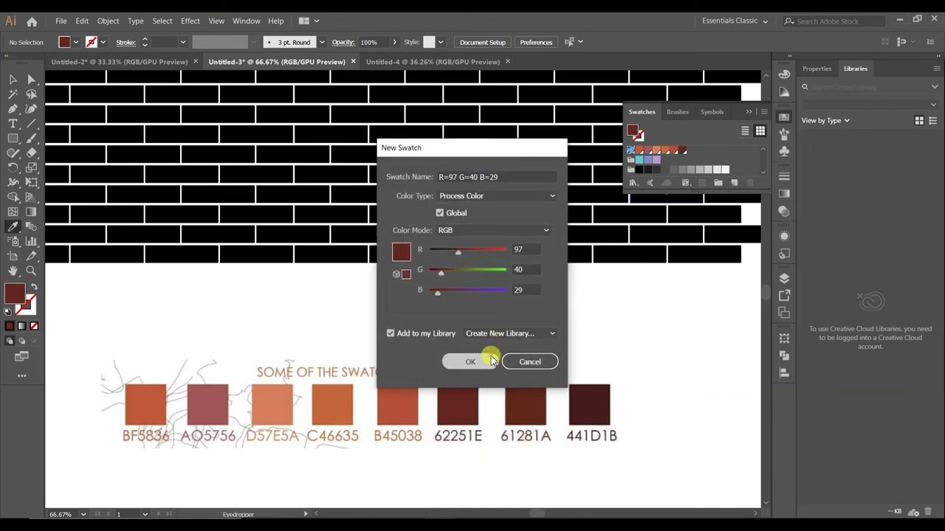
left_click(476, 359)
left_click(583, 400)
left_click(738, 181)
left_click(460, 359)
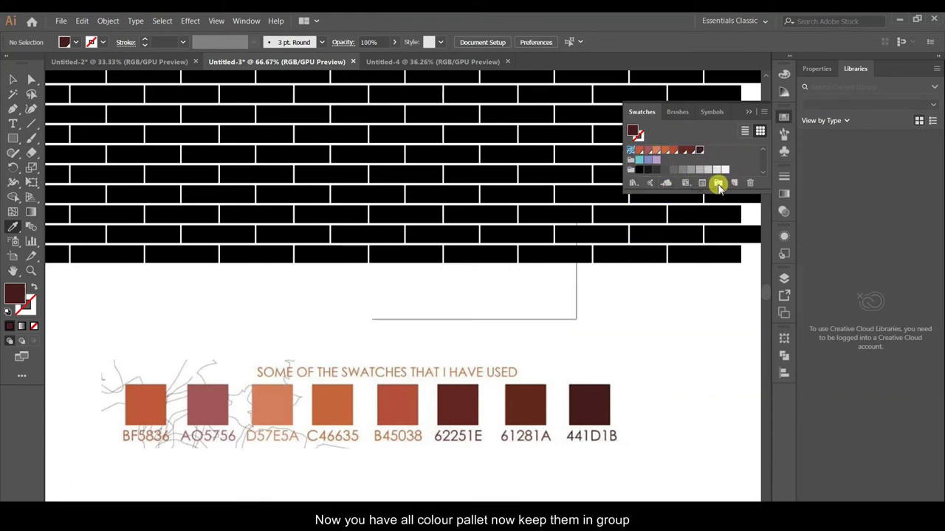
Step: Create a 'Brick' colour group, drag the brick swatches into it, and zoom out
left_click(718, 183)
type("Brick")
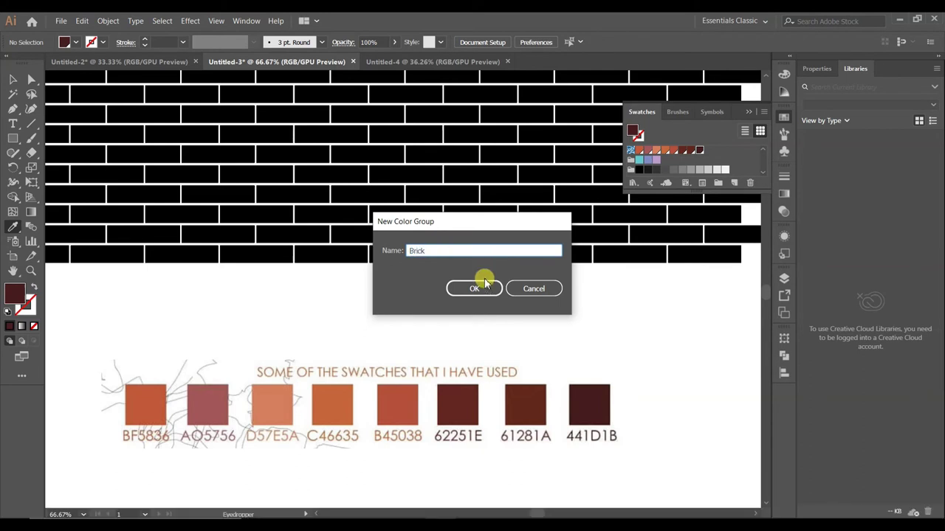
left_click(475, 288)
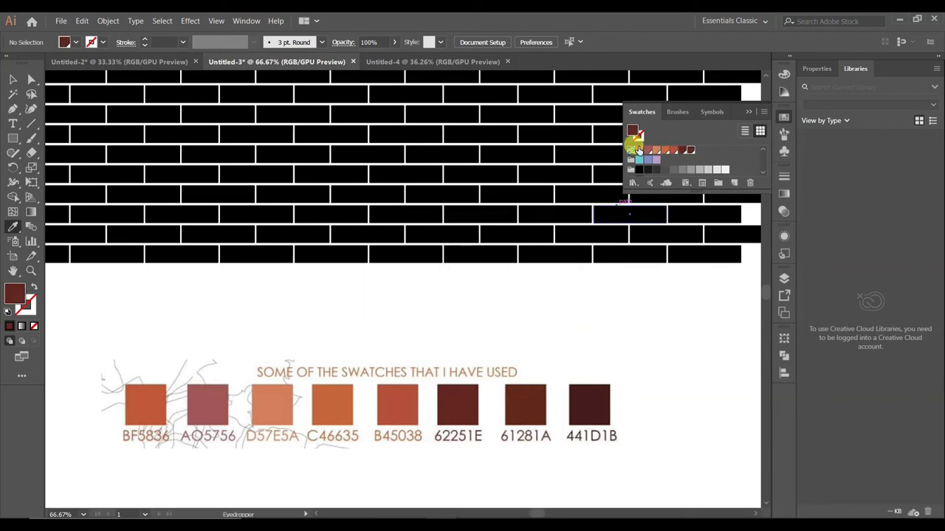
left_click_drag(639, 151, 646, 170)
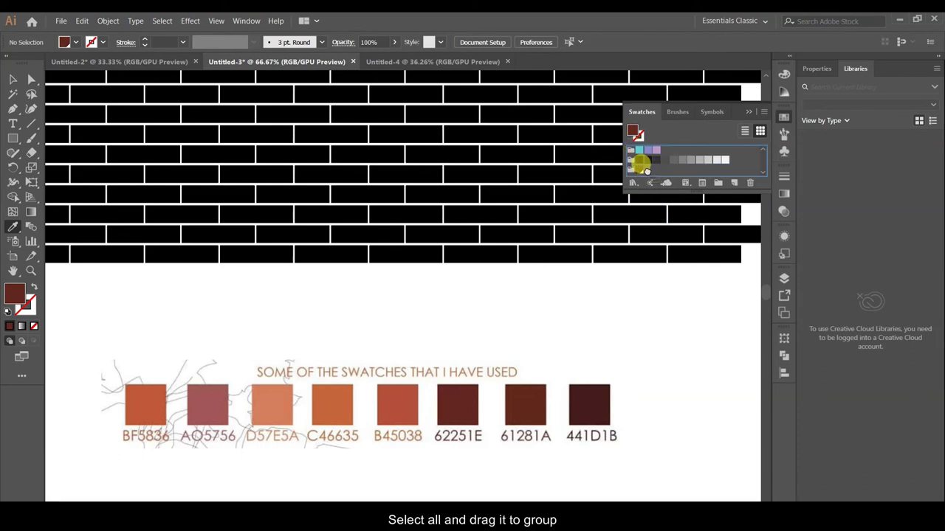
left_click_drag(642, 169, 643, 171)
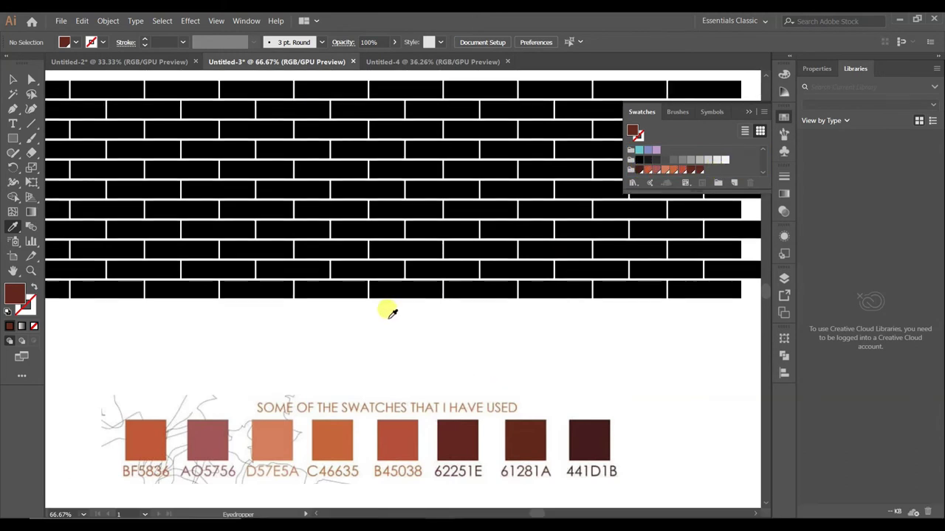
key("ctrl+minus")
key("ctrl+minus")
Step: Hand-fill a few individual bricks with orange-red and reddish brick colours
left_click(16, 77)
left_click(426, 196)
left_click(694, 182)
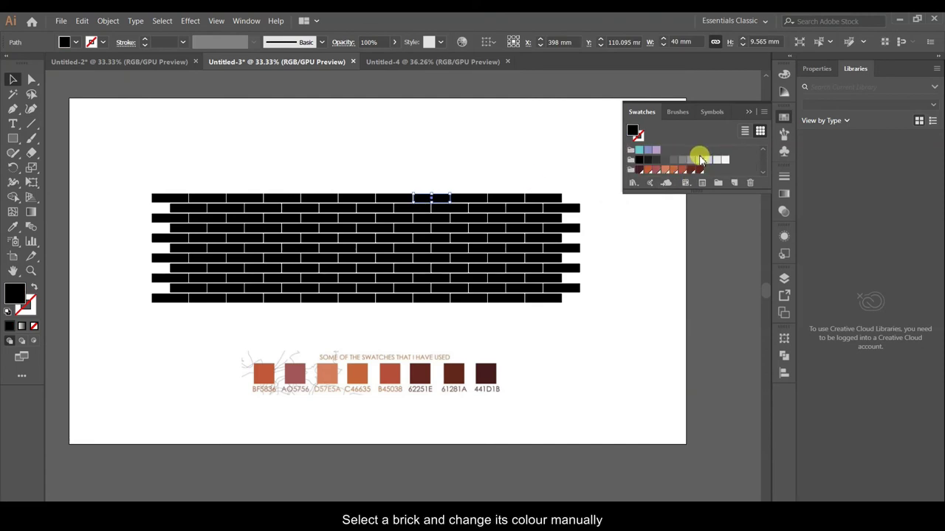
left_click(676, 167)
left_click(446, 248)
scroll(661, 175, "down", 3)
left_click(646, 169)
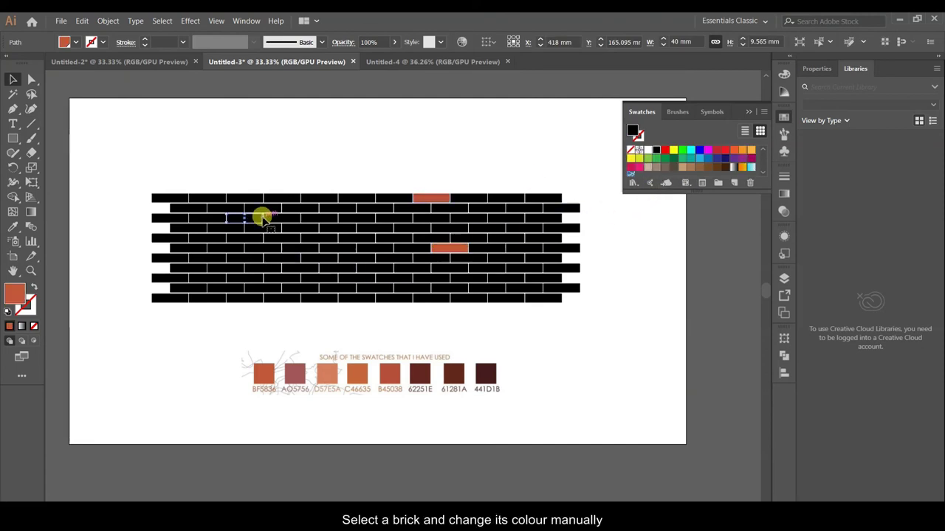
left_click(262, 217)
left_click(689, 171)
left_click(337, 204)
Step: Select all bricks and the Brick swatch group, then run the RandomSwatchesFill script
left_click_drag(594, 316, 133, 181)
scroll(675, 157, "down", 3)
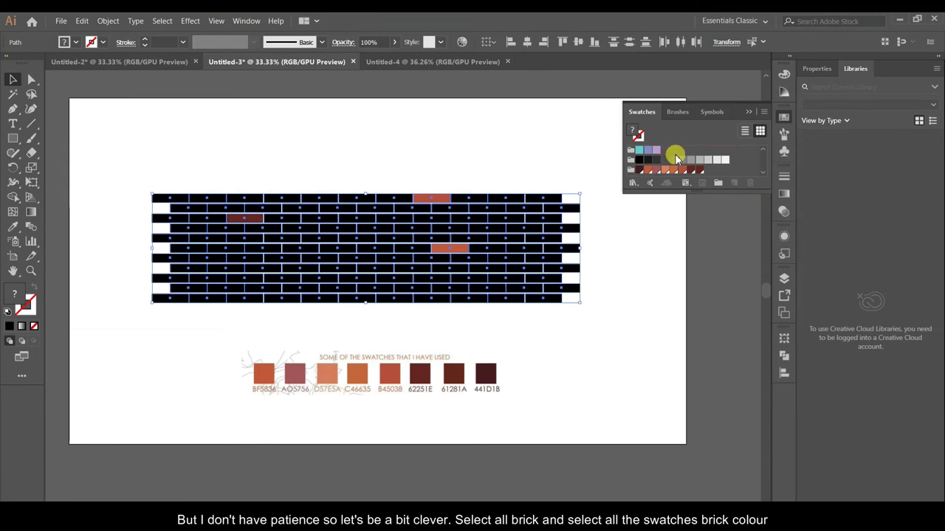
left_click(698, 171)
left_click(639, 169, "shift")
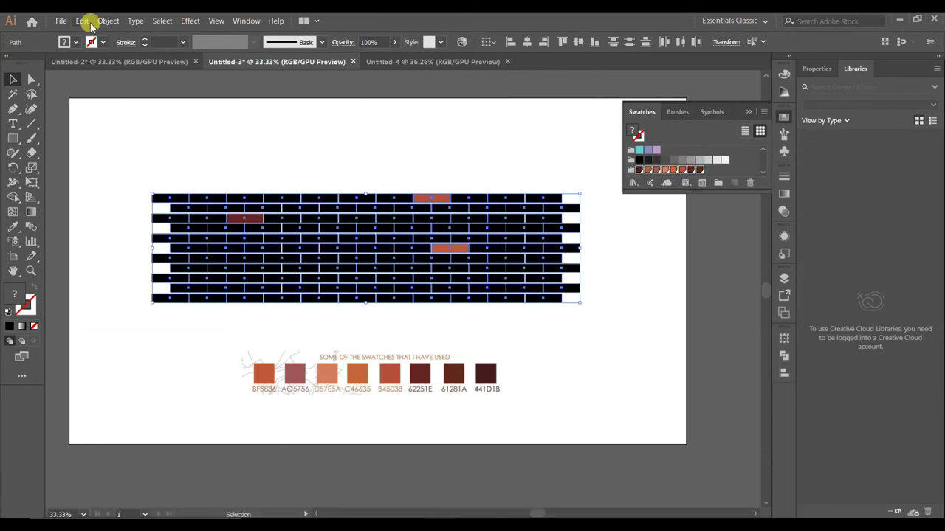
left_click(62, 21)
mouse_move(79, 249)
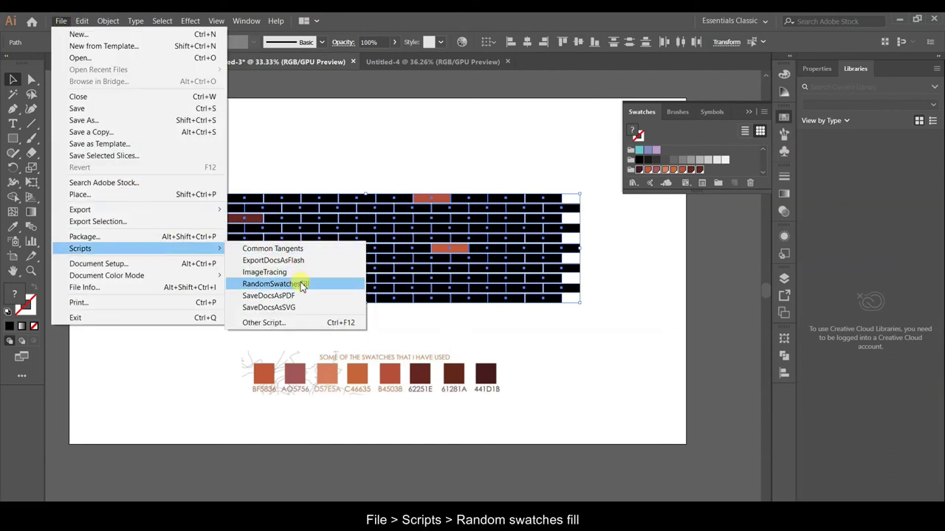
left_click(306, 285)
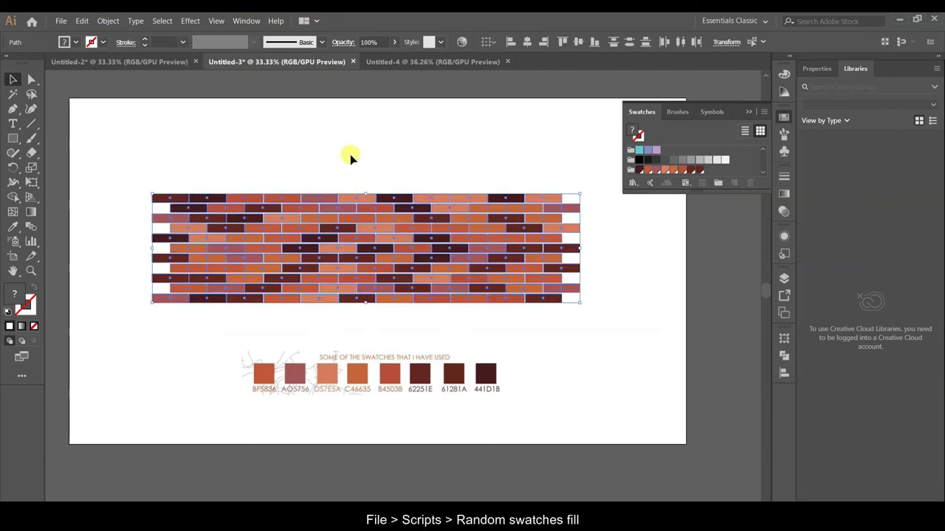
left_click(350, 155)
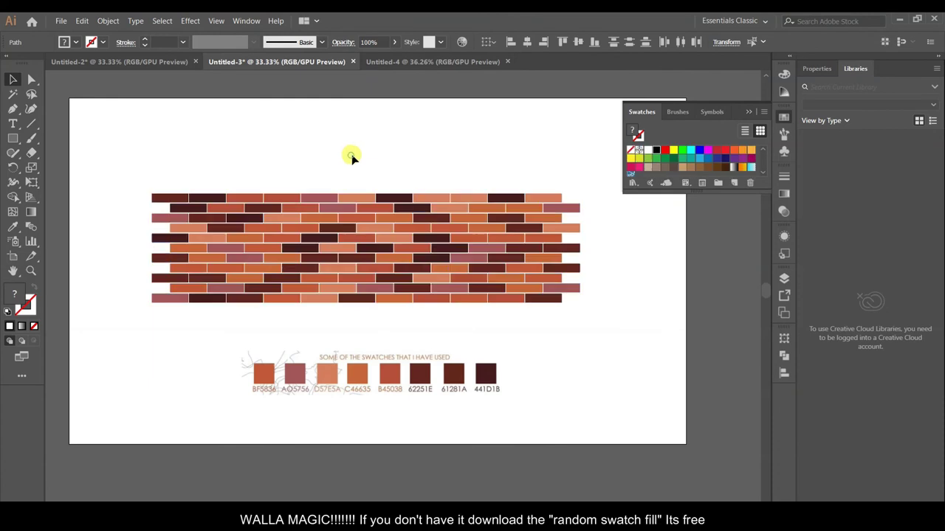
Step: Move the swatch chart below the artboard, then group all bricks and shift the group lower
left_click(747, 111)
mouse_move(433, 364)
left_mouse_down()
mouse_move(622, 493)
mouse_move(586, 464)
left_mouse_up()
left_click(507, 316)
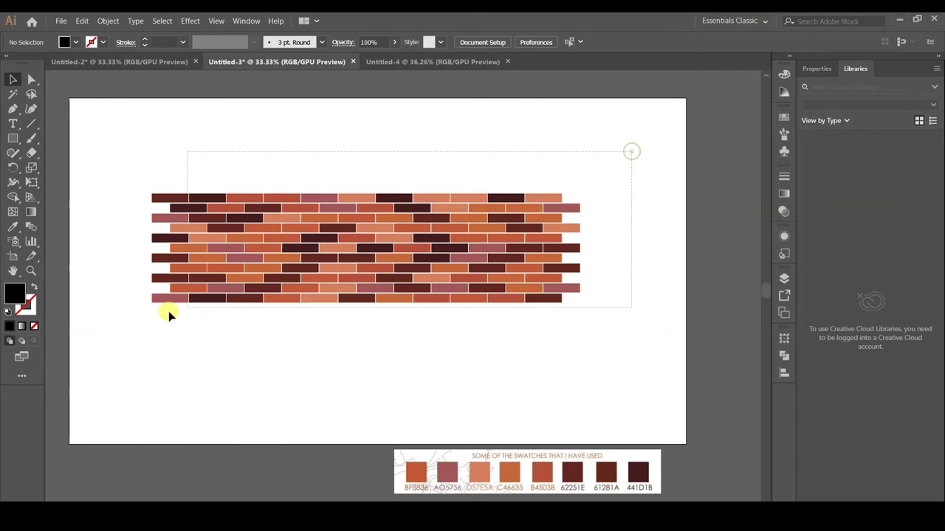
left_click_drag(193, 309, 110, 333)
right_click(211, 268)
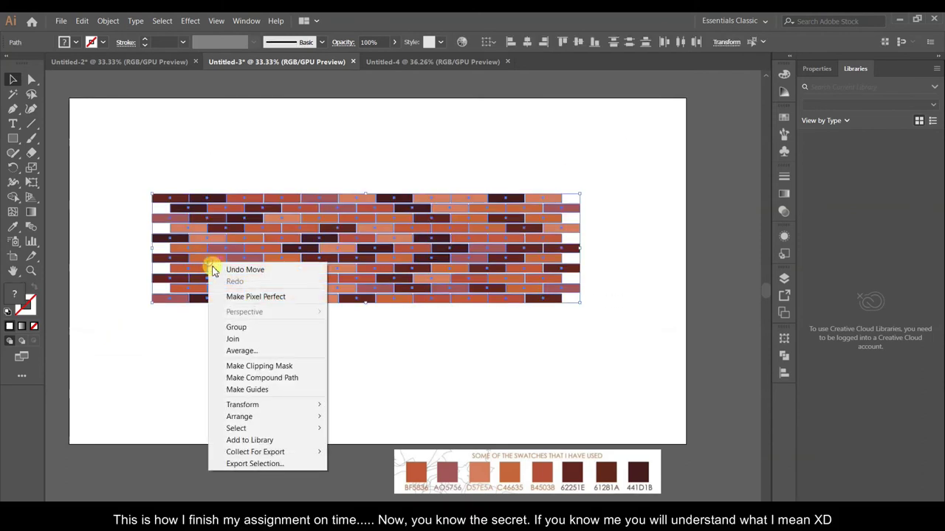
left_click(244, 327)
left_click(247, 330)
scroll(246, 330, "up", 1)
mouse_move(302, 301)
left_mouse_down()
mouse_move(306, 264)
mouse_move(303, 365)
left_mouse_up()
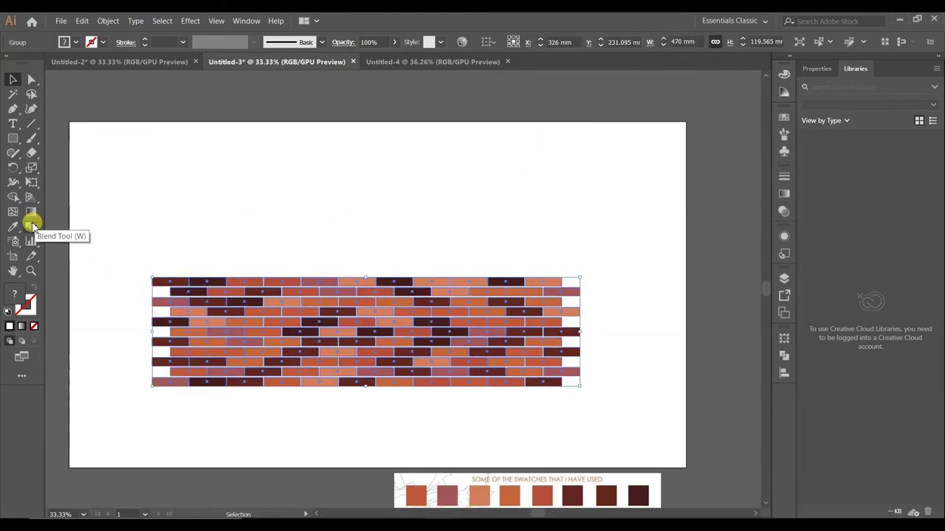
Step: Make a pattern from the brick group, nudge its tile width down from 470 mm, then exit pattern editing
left_click(102, 22)
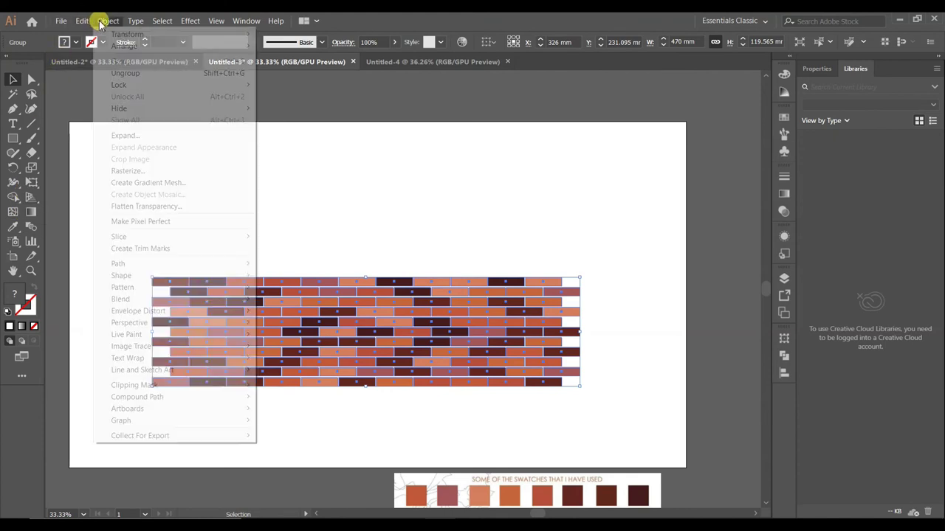
left_click(349, 285)
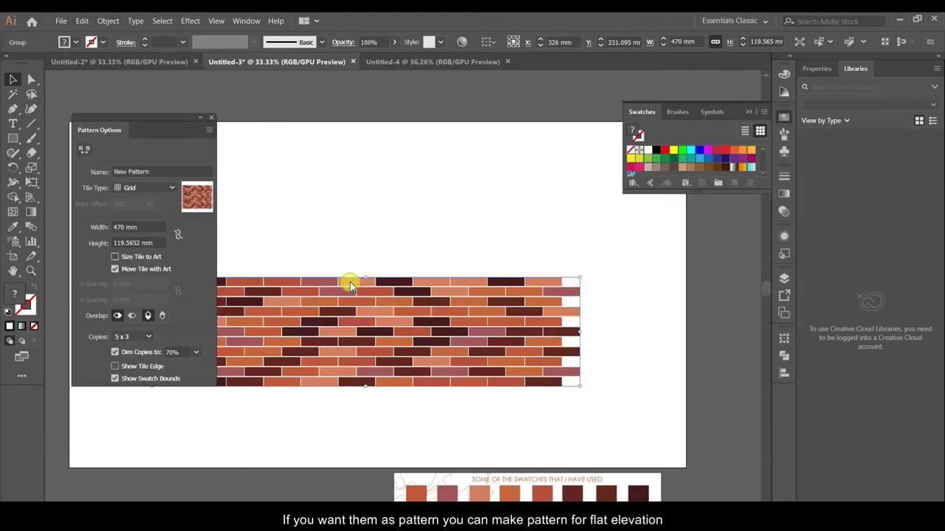
left_click(590, 296)
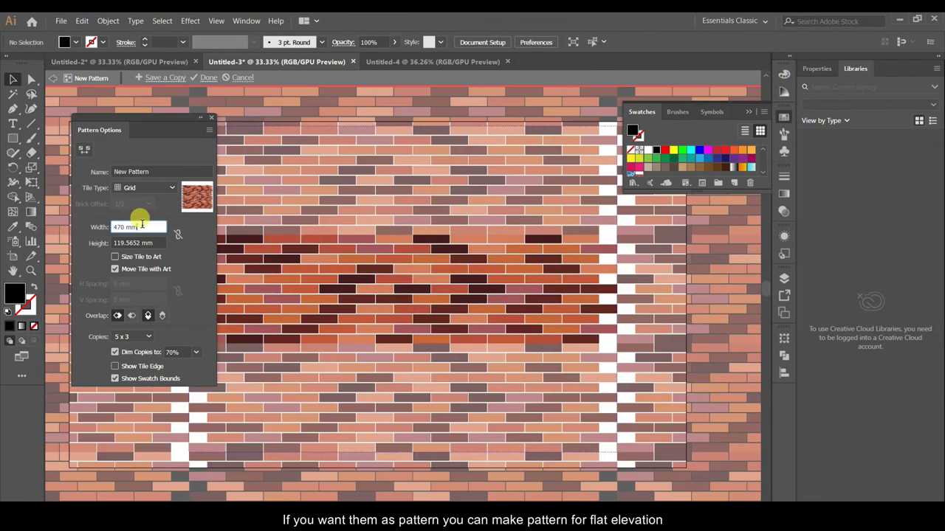
key("Down")
key("Down")
key("Down")
key("Down")
key("Down")
key("Down")
key("Down")
key("Down")
key("Down")
key("Down")
key("Down")
key("Down")
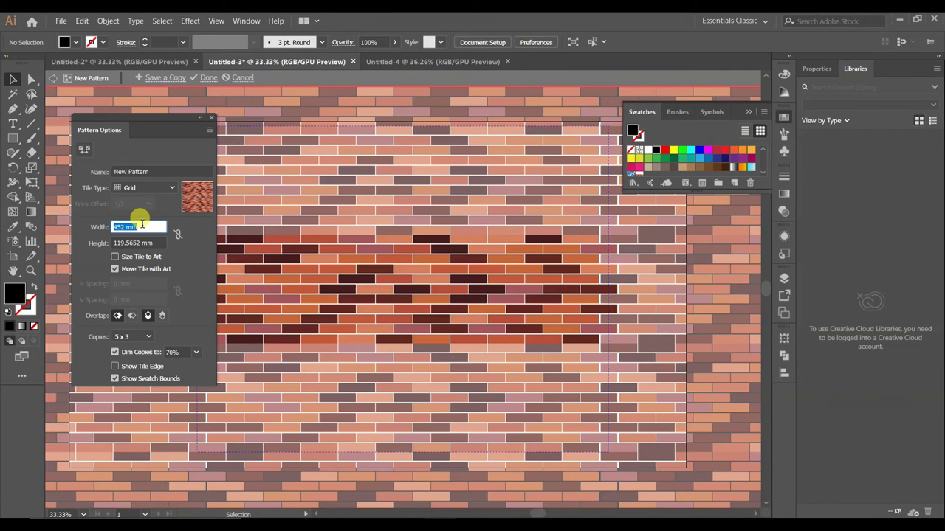
key("Down")
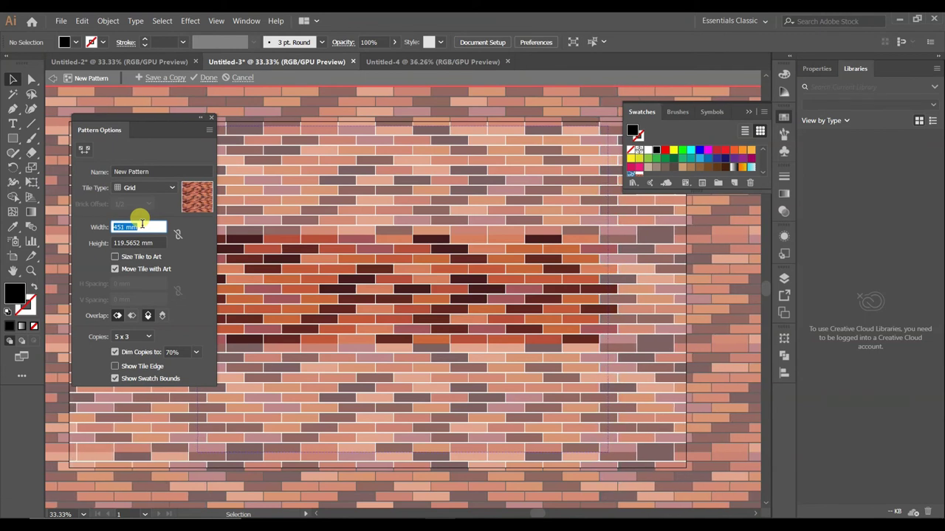
left_click(213, 118)
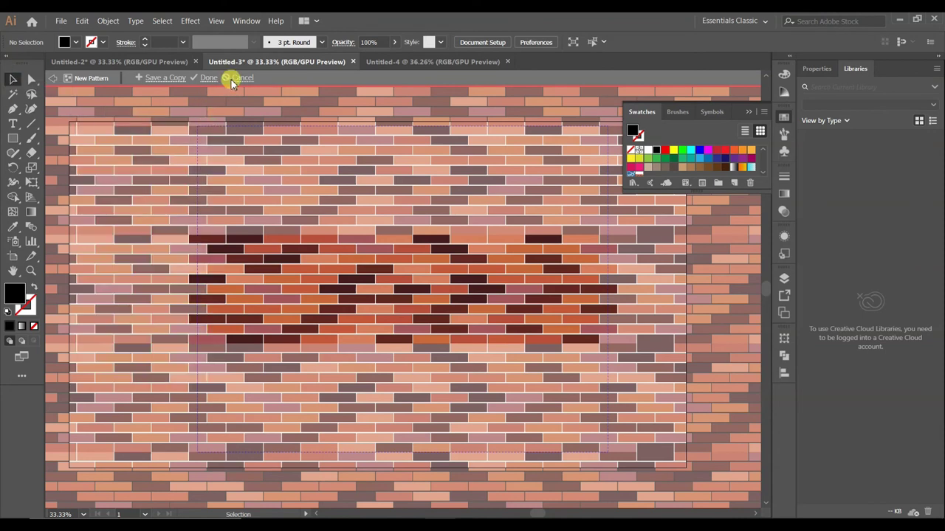
left_click(229, 78)
left_click(180, 383)
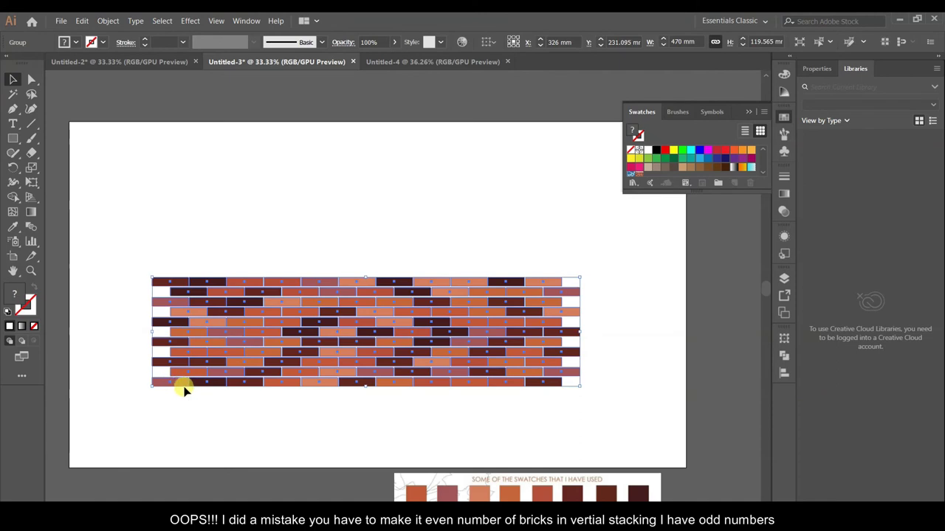
Step: Ungroup the brick wall and delete its bottom row of bricks
right_click(183, 390)
left_click(251, 303)
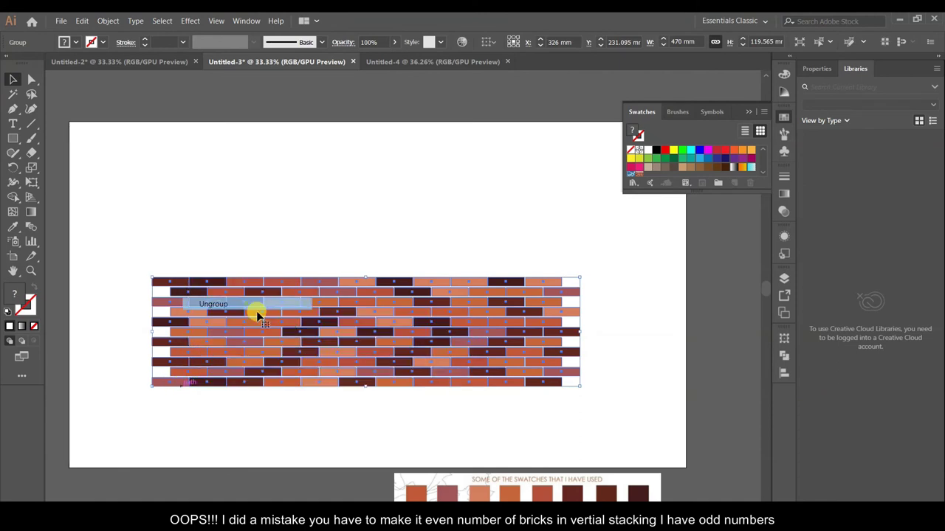
left_click(545, 435)
left_click_drag(568, 412, 152, 381)
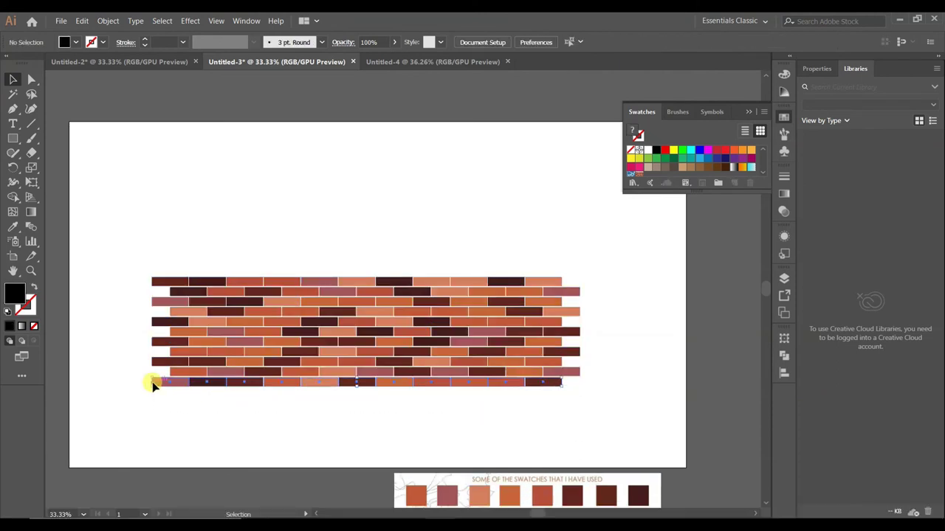
key("Delete")
Step: Regroup the remaining bricks and make a new pattern from the group
mouse_move(128, 249)
left_mouse_down()
mouse_move(540, 431)
mouse_move(625, 396)
left_mouse_up()
right_click(473, 337)
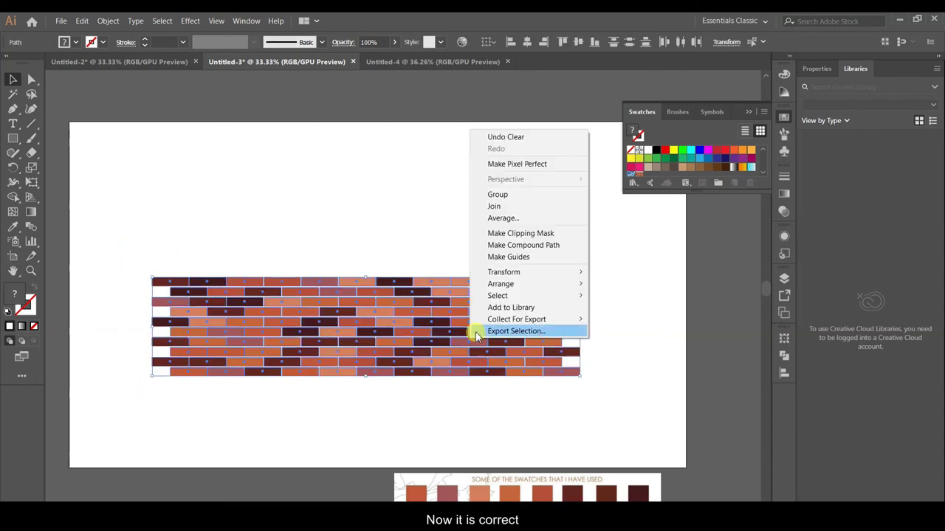
left_click(517, 195)
left_click(108, 21)
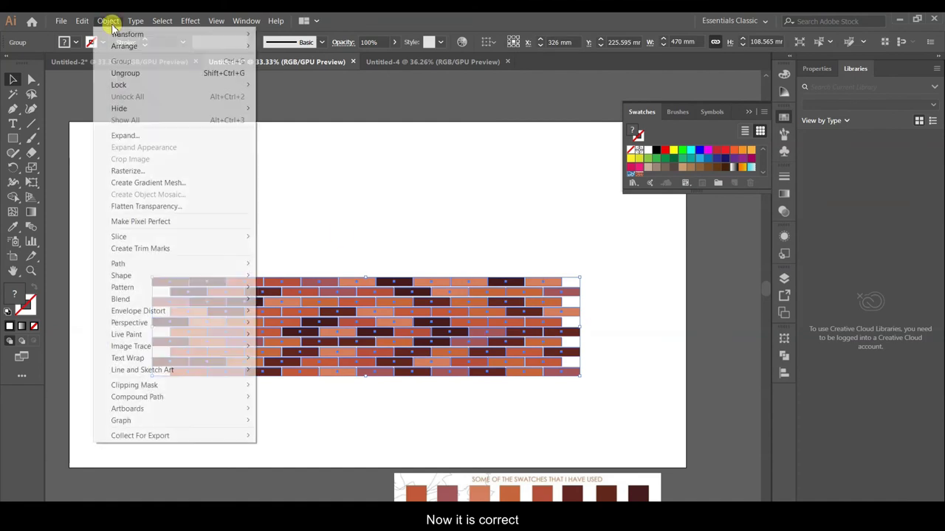
left_click(271, 287)
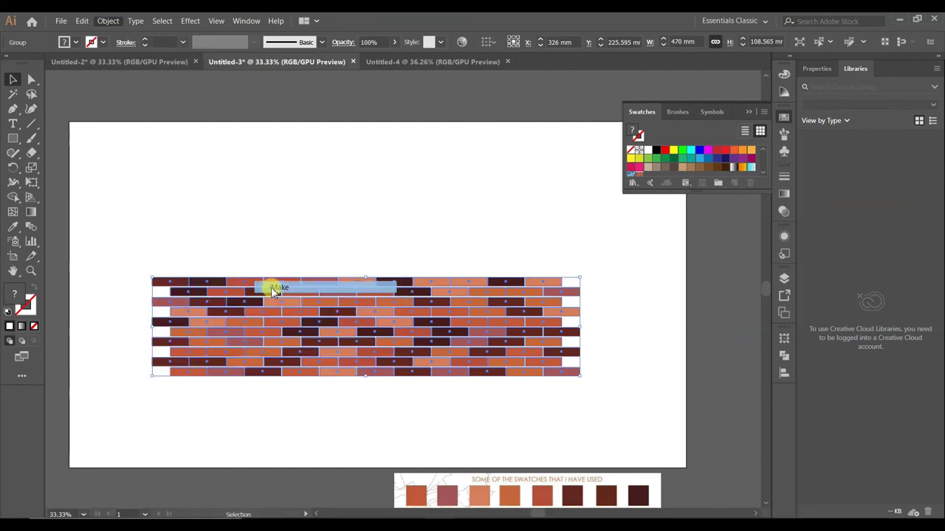
Step: Set the pattern tile to 451 mm wide and 110 mm high and save it as New Pattern 3
left_click(588, 297)
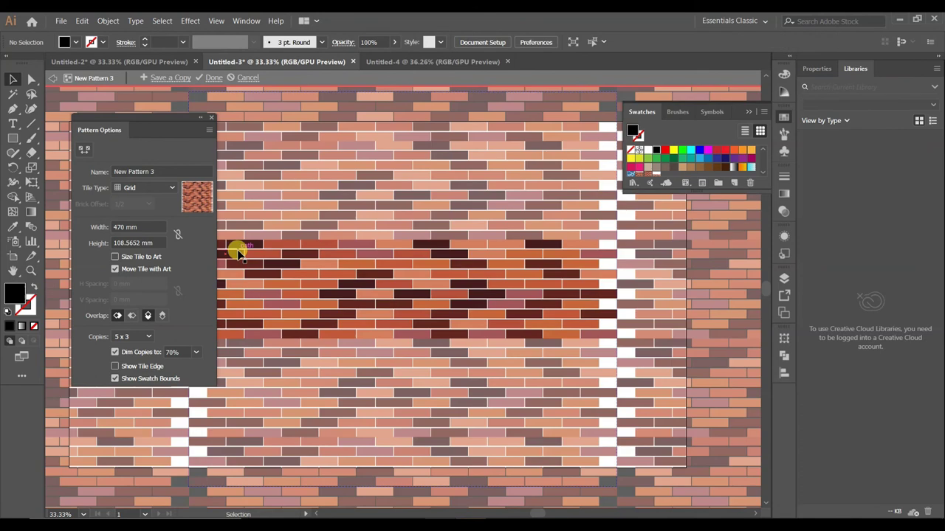
double_click(148, 227)
type("451")
key("Return")
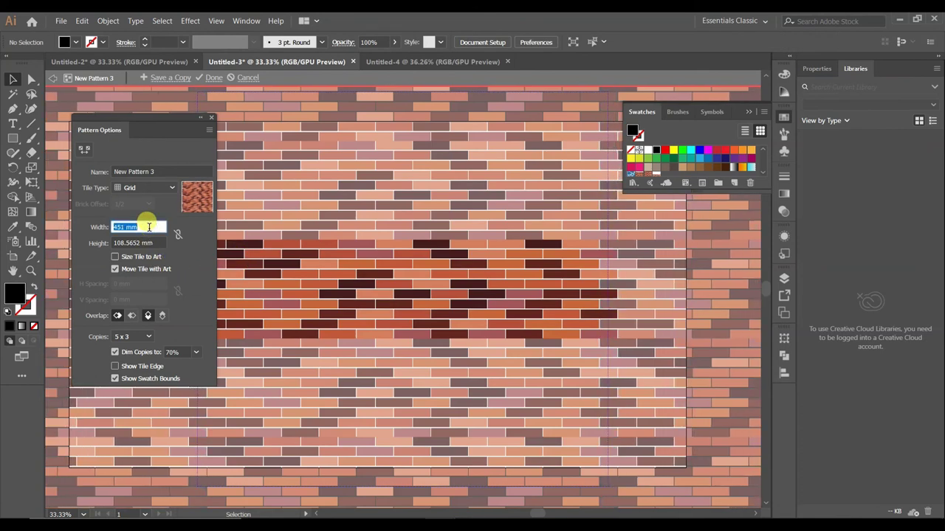
left_click(156, 242)
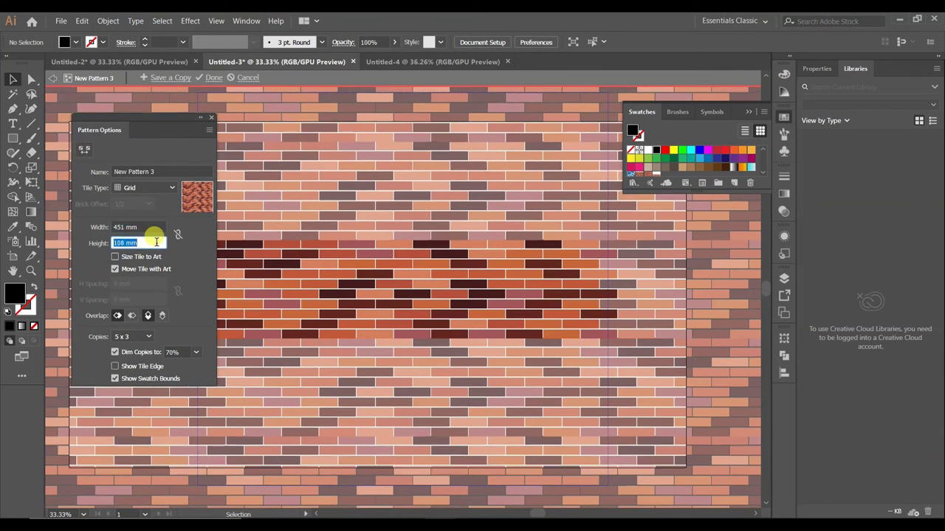
key("Up")
key("Up")
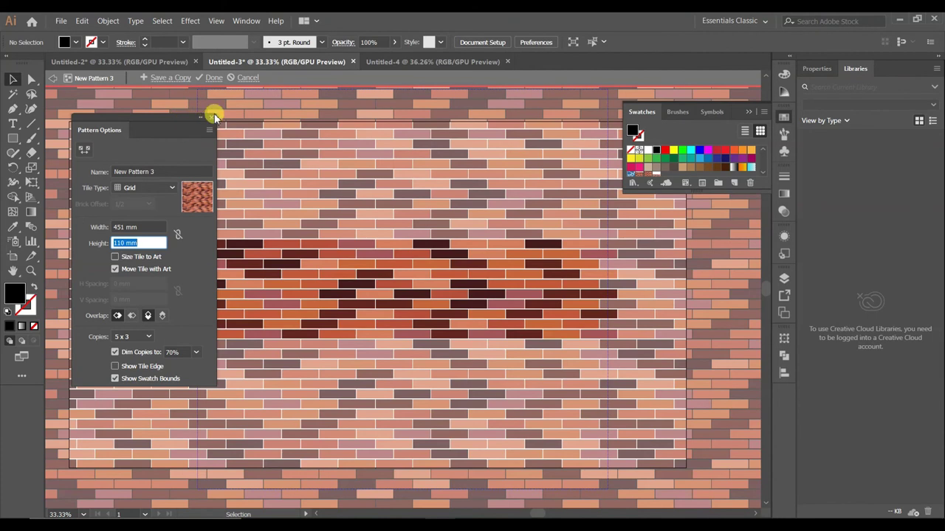
left_click(214, 117)
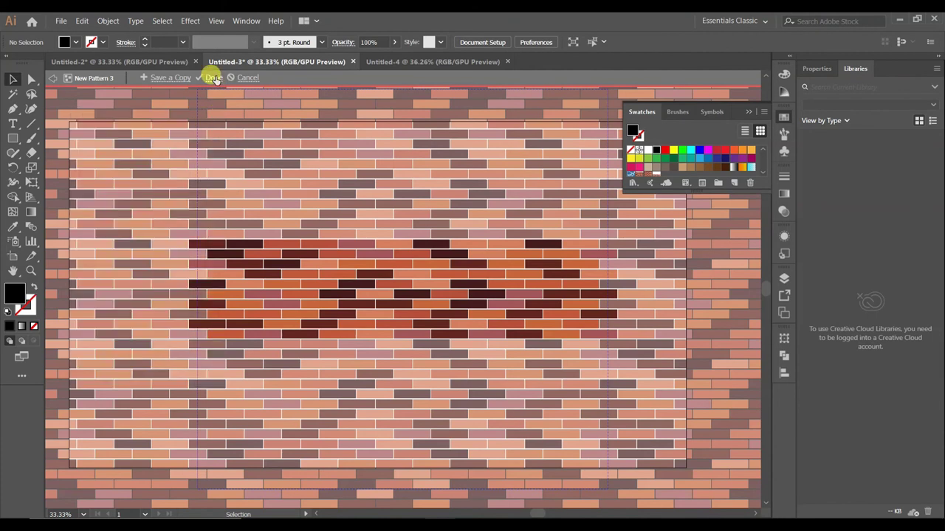
left_click(213, 78)
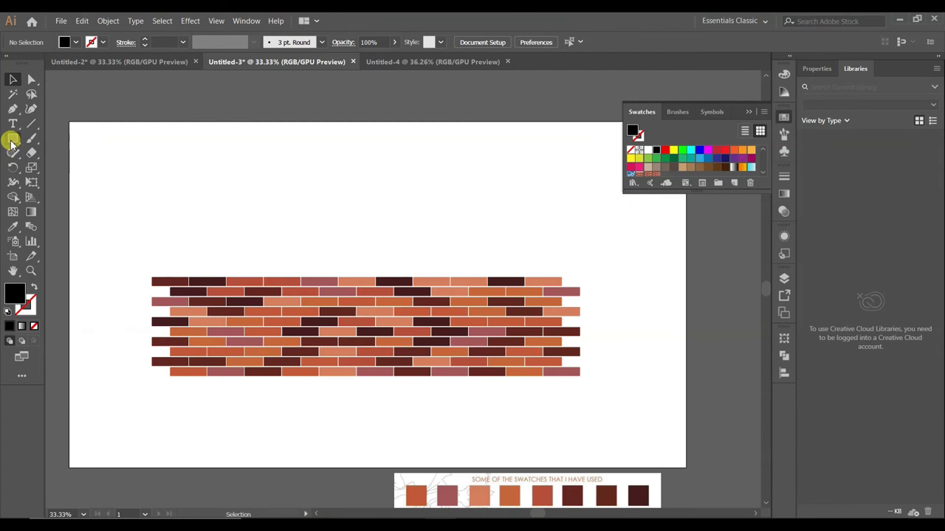
scroll(633, 158, "down", 3)
scroll(636, 157, "up", 3)
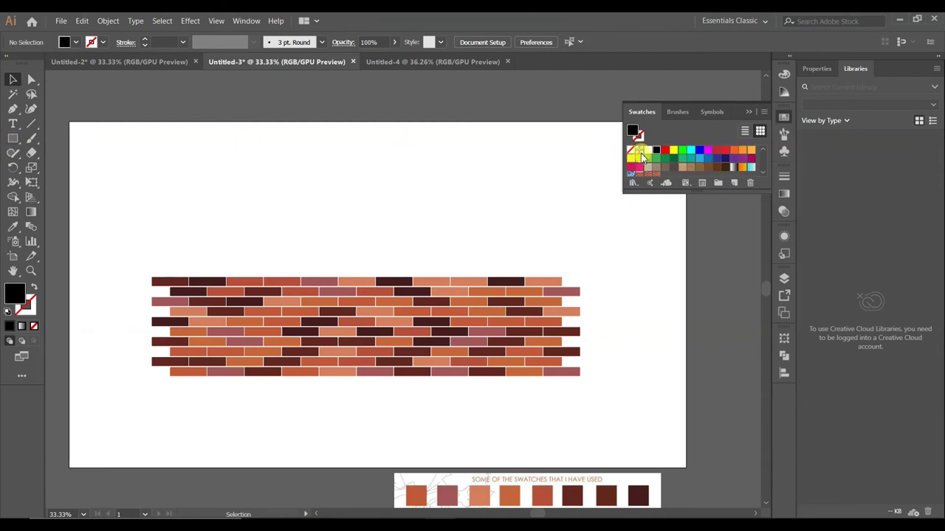
left_click(12, 138)
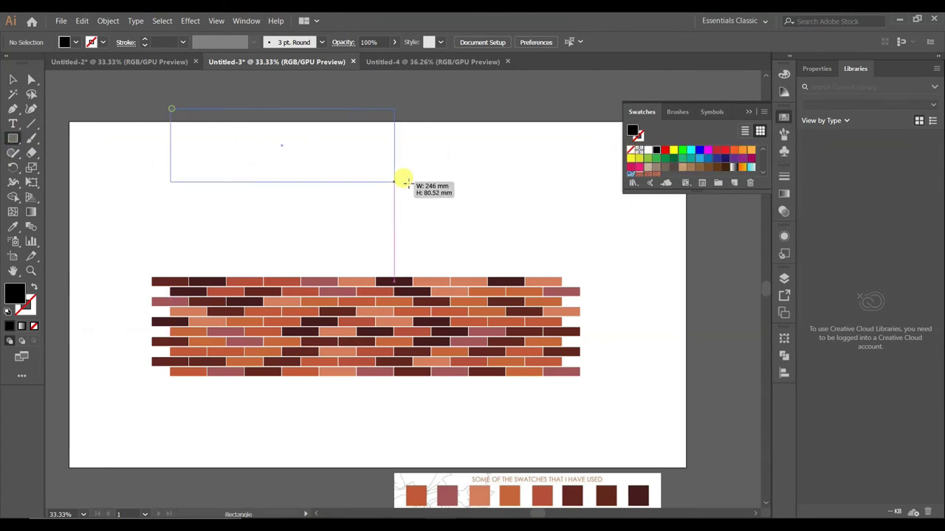
Step: Draw a test rectangle filled with the brick pattern, enlarge and compare it, then delete it
left_click_drag(170, 109, 502, 216)
left_click(656, 173)
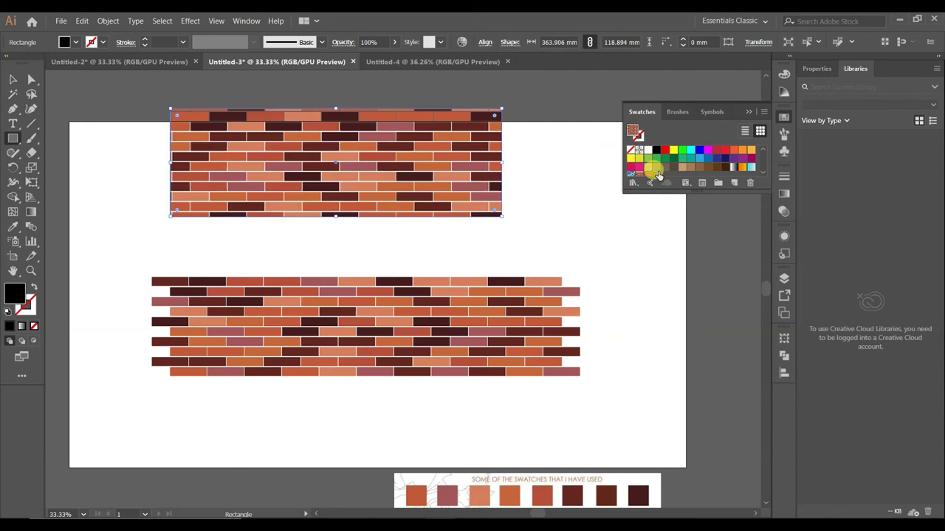
left_click(14, 79)
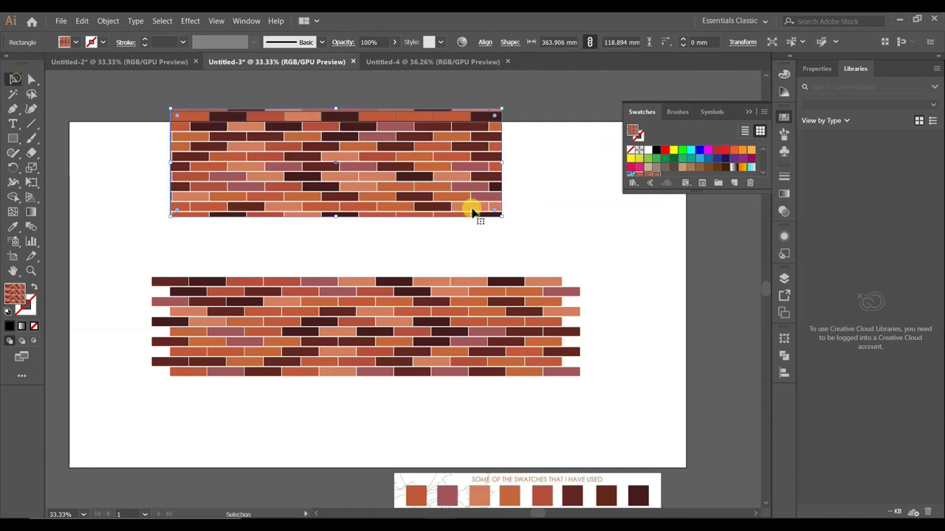
mouse_move(502, 216)
left_mouse_down()
mouse_move(595, 252)
mouse_move(719, 413)
left_mouse_up()
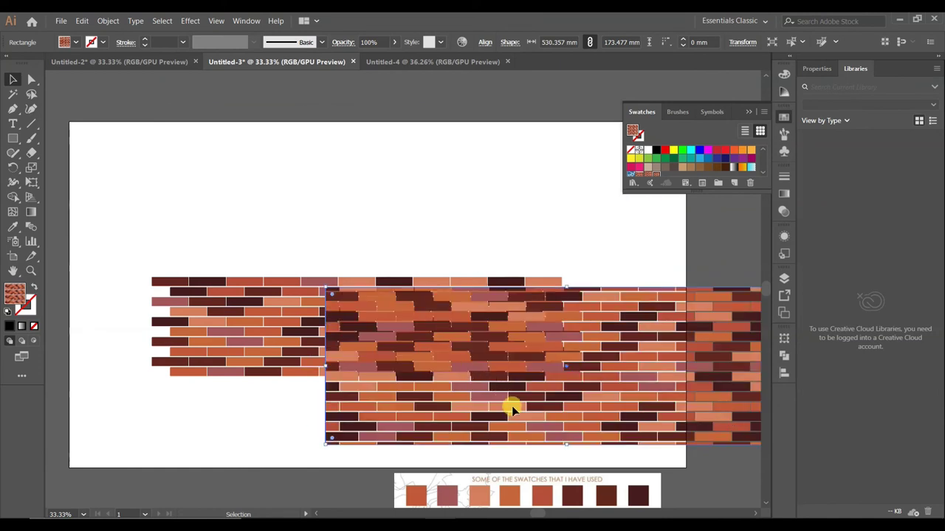
left_click_drag(513, 409, 396, 229)
key("Delete")
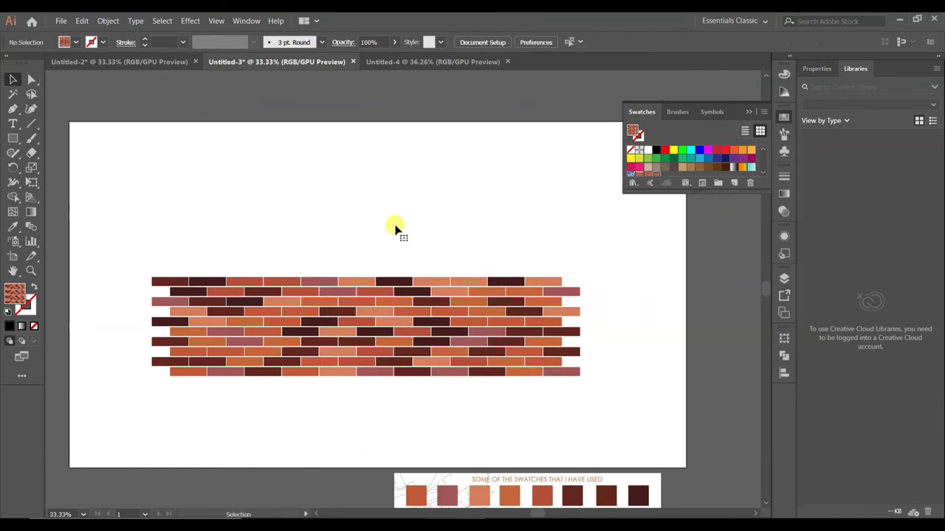
Step: Move the brick wall up and left and paste in the title graphic
left_click_drag(378, 303, 326, 216)
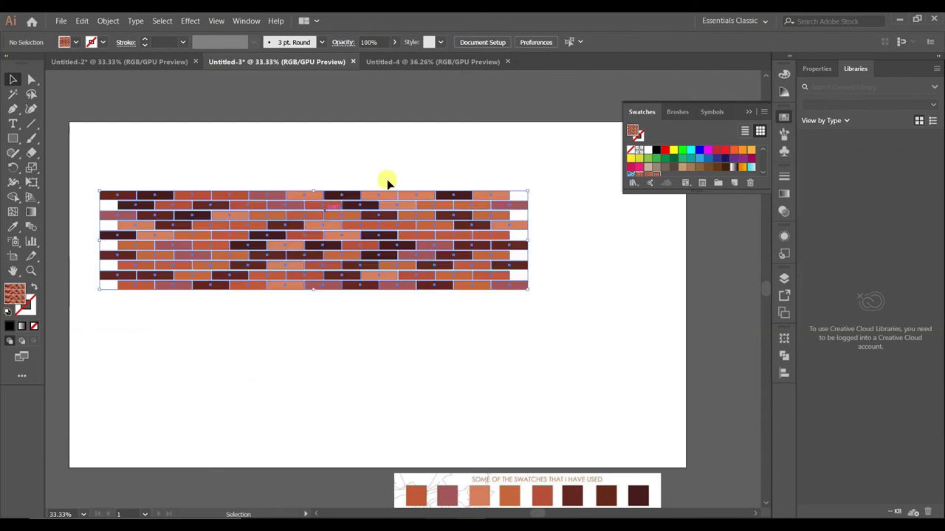
left_click(386, 183)
key("ctrl+v")
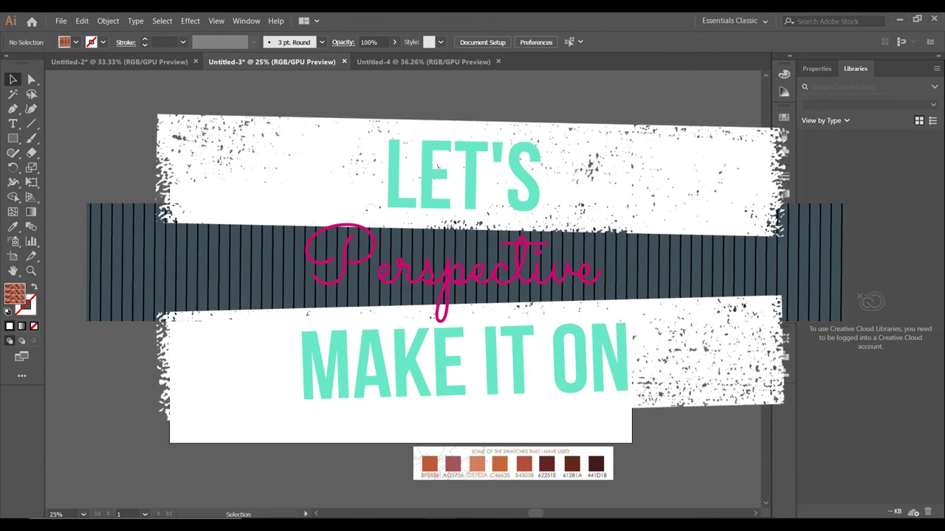
mouse_move(435, 242)
left_mouse_down()
mouse_move(394, 162)
mouse_move(486, 335)
left_mouse_up()
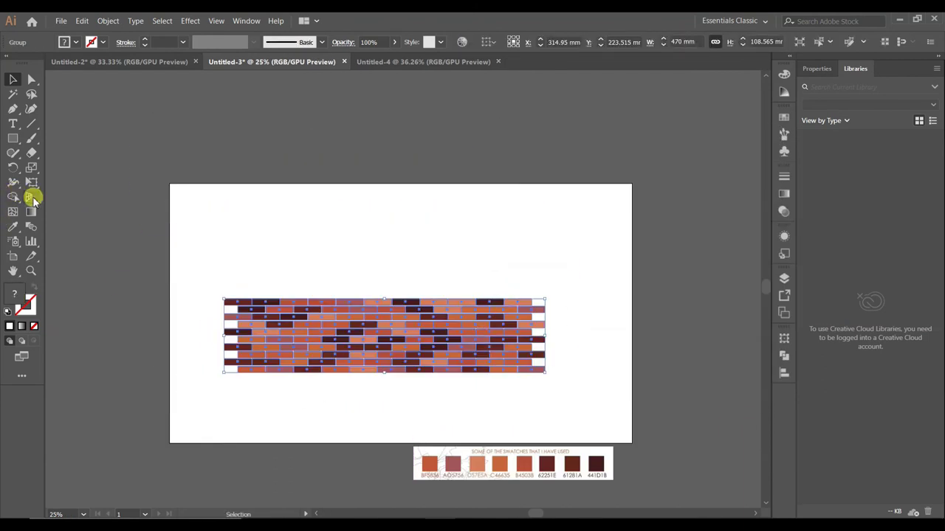
left_click_drag(29, 198, 59, 198)
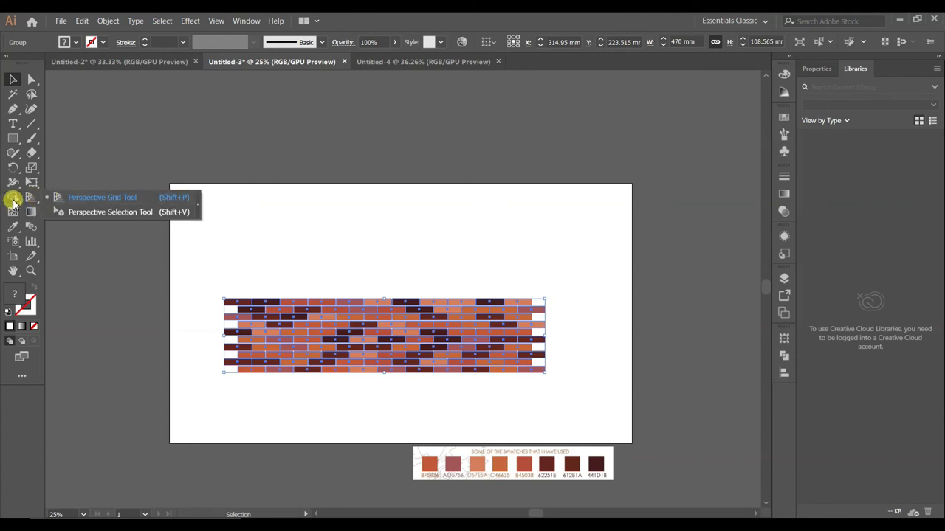
left_click_drag(32, 183, 74, 199)
key("e")
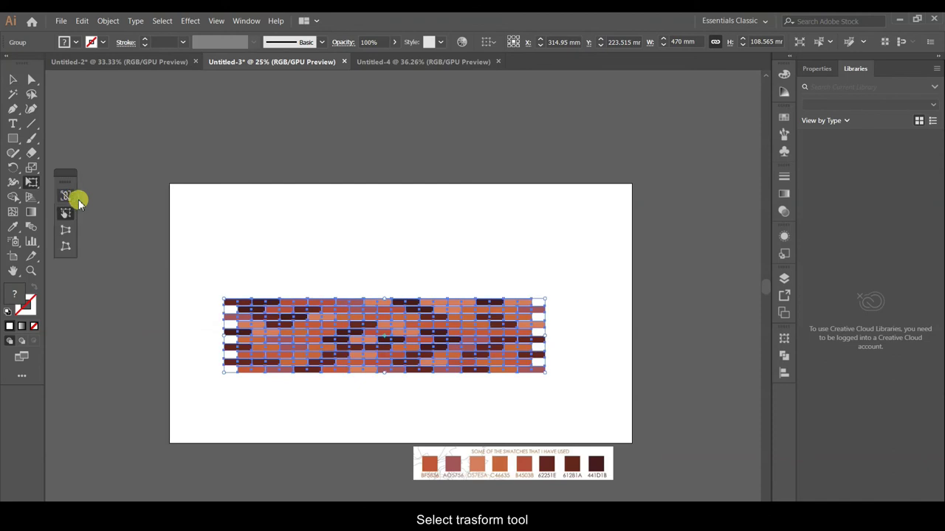
left_click(65, 232)
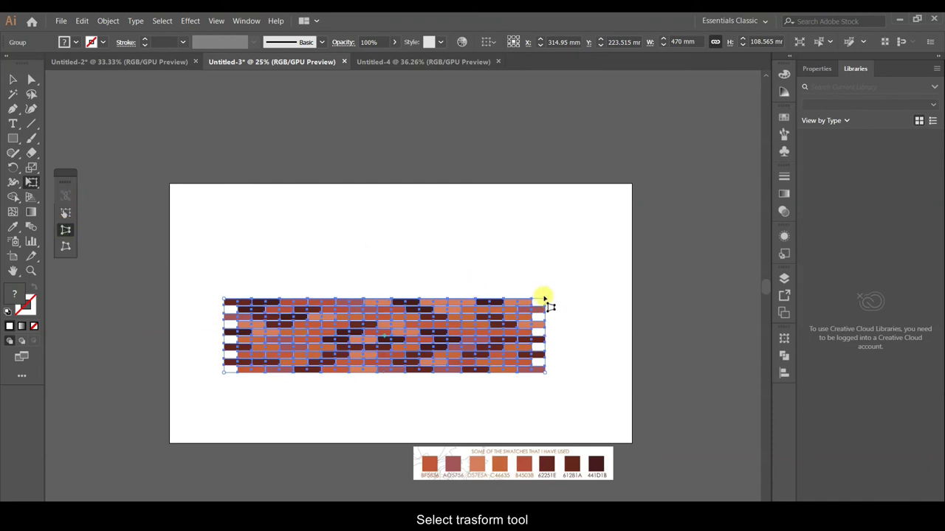
left_click_drag(544, 301, 544, 222)
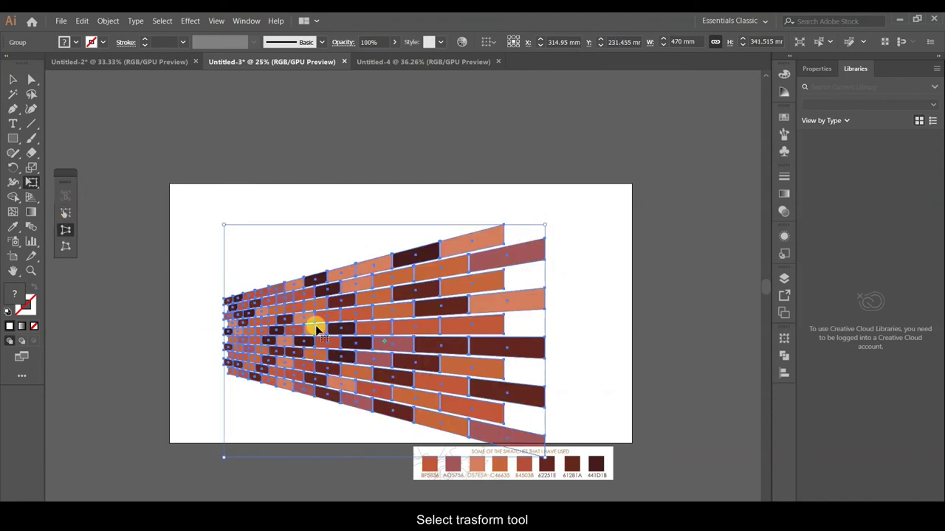
left_click(12, 79)
left_click(248, 156)
left_click(295, 253)
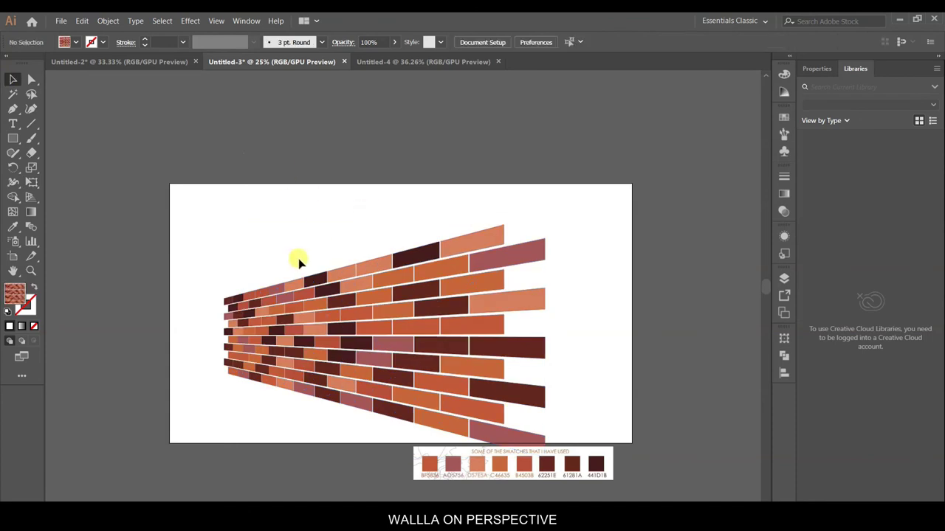
left_click_drag(463, 313, 463, 278)
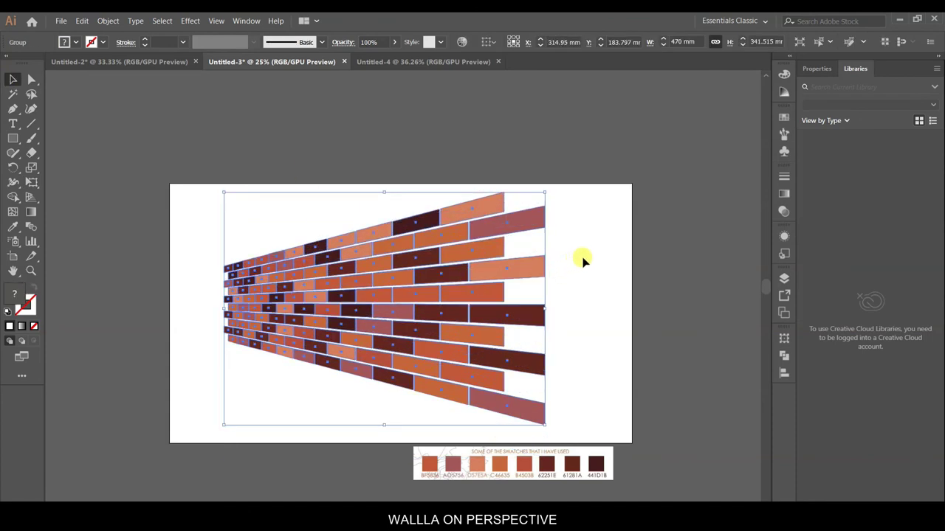
left_click(32, 79)
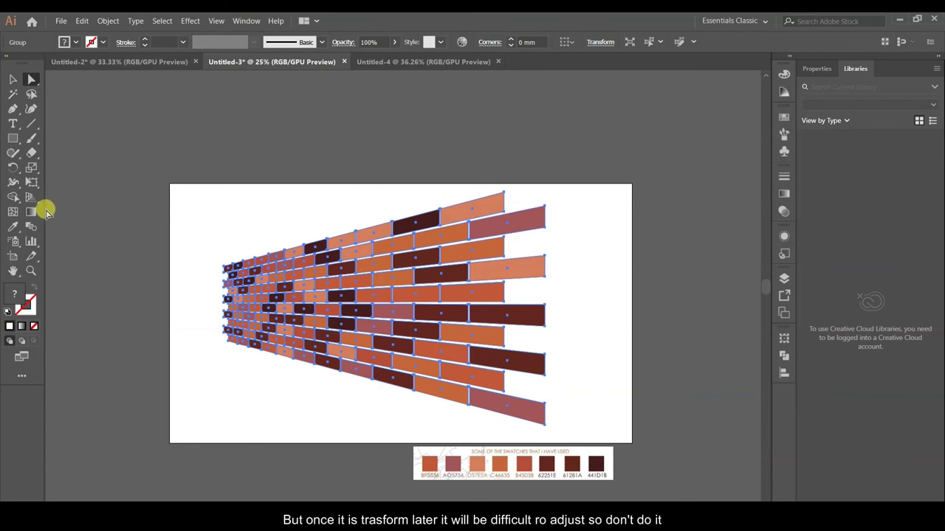
left_click(12, 79)
left_click(251, 213)
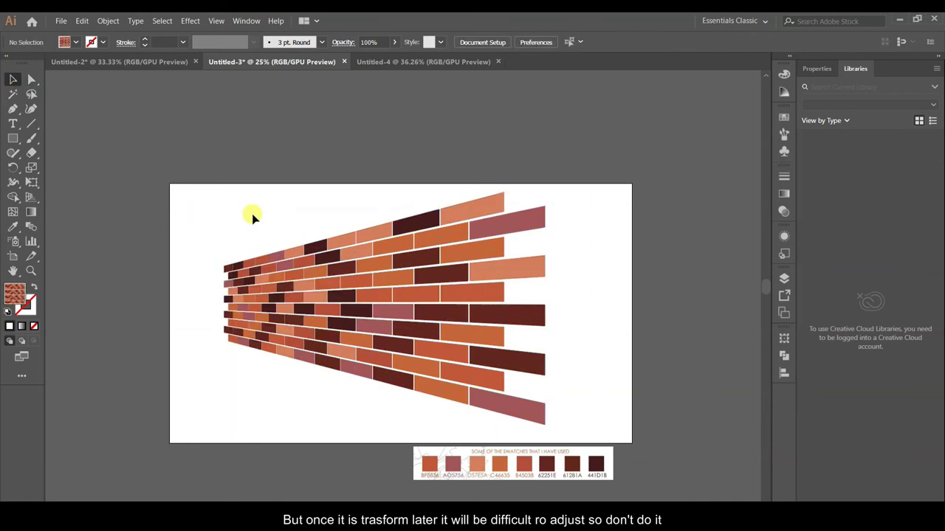
key("ctrl+z")
key("ctrl+z")
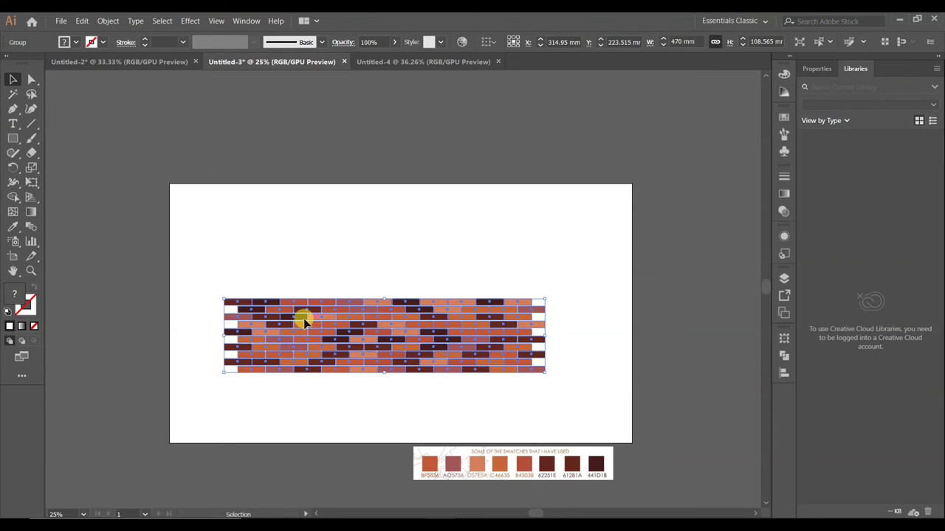
Step: Move the brick wall to the artboard's top edge and bring up the perspective grid
left_click_drag(303, 319, 244, 153)
left_click(296, 248)
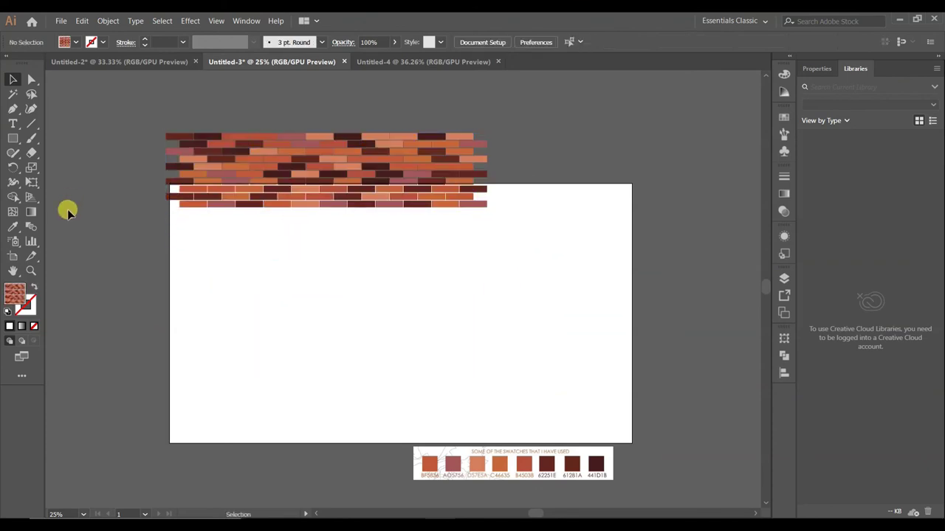
left_click(31, 196)
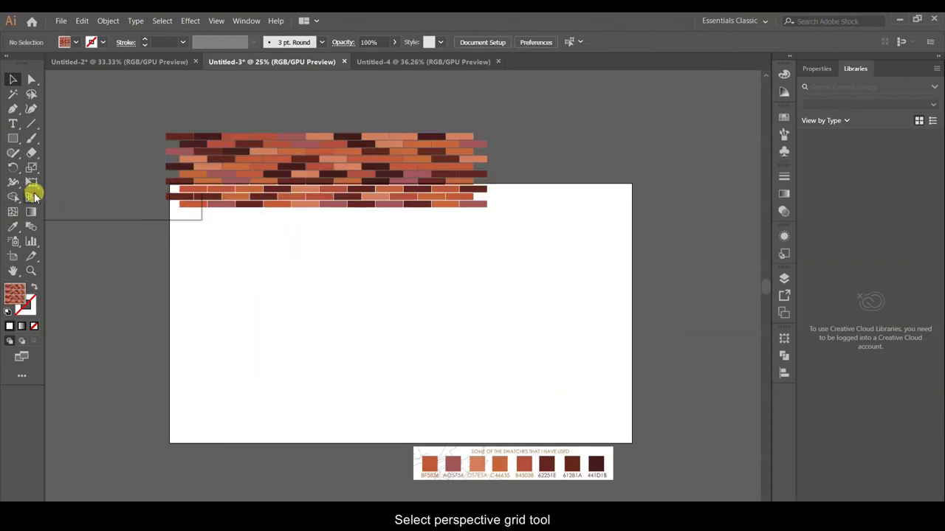
left_click(85, 201)
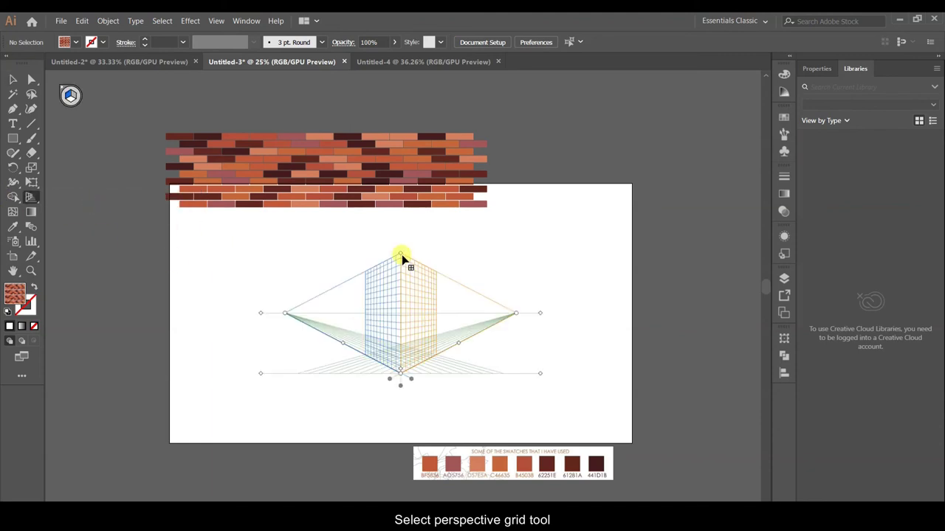
Step: Make the grid planes taller, pull both vanishing points outward, and raise the ground level
left_click_drag(400, 255, 400, 237)
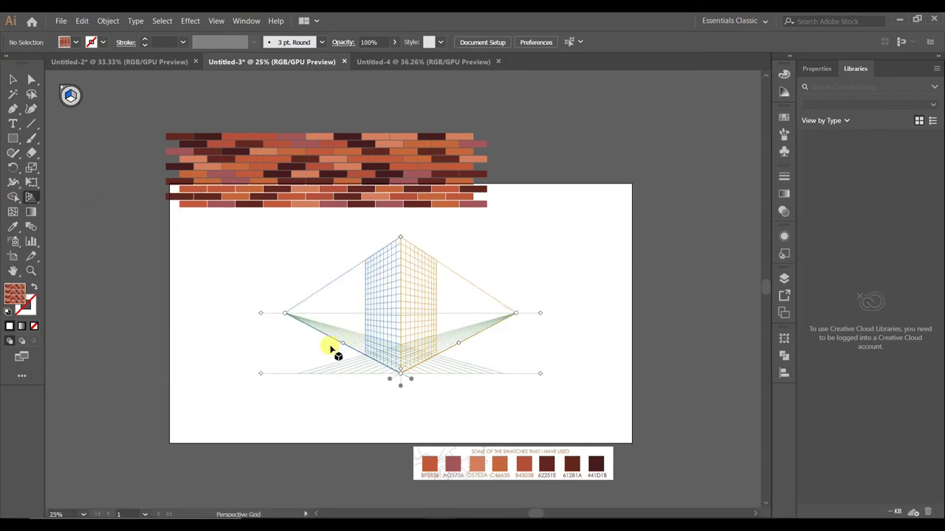
left_click_drag(287, 314, 166, 316)
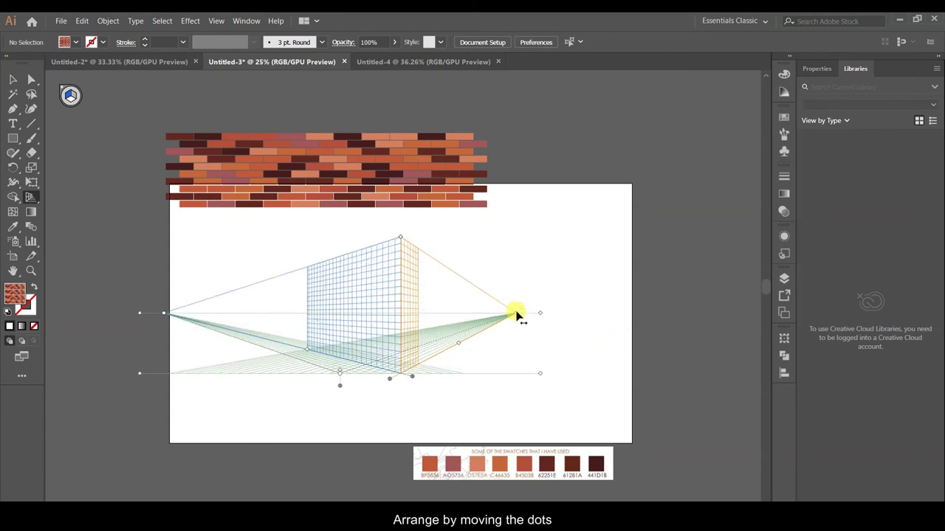
left_click_drag(515, 314, 636, 314)
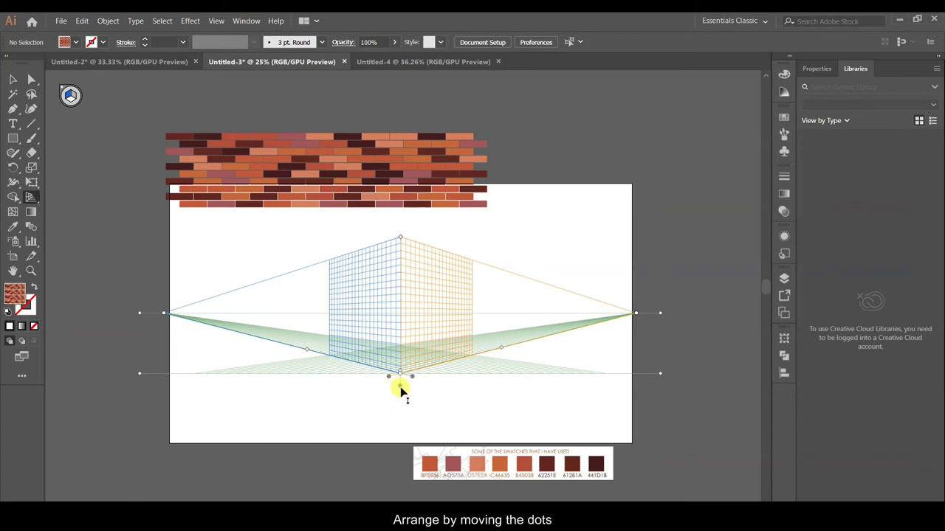
left_click_drag(398, 387, 407, 369)
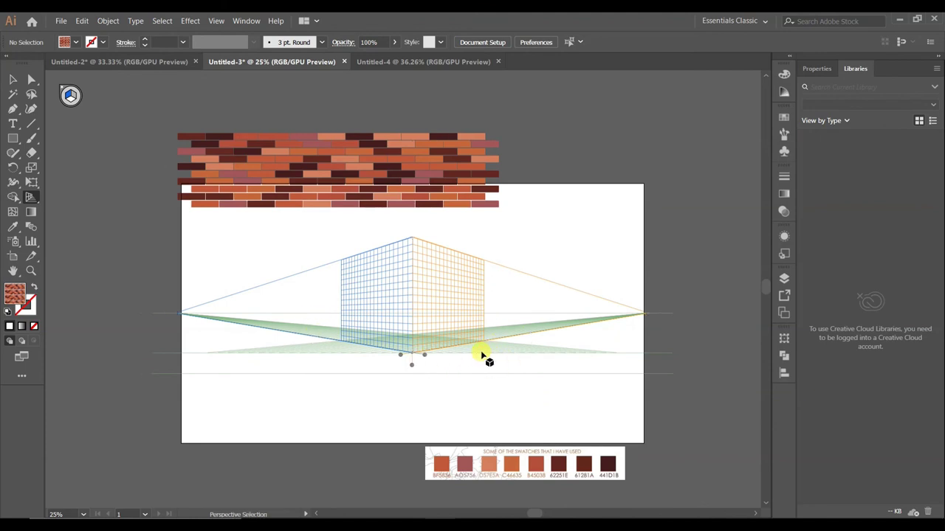
scroll(487, 358, "up", 2)
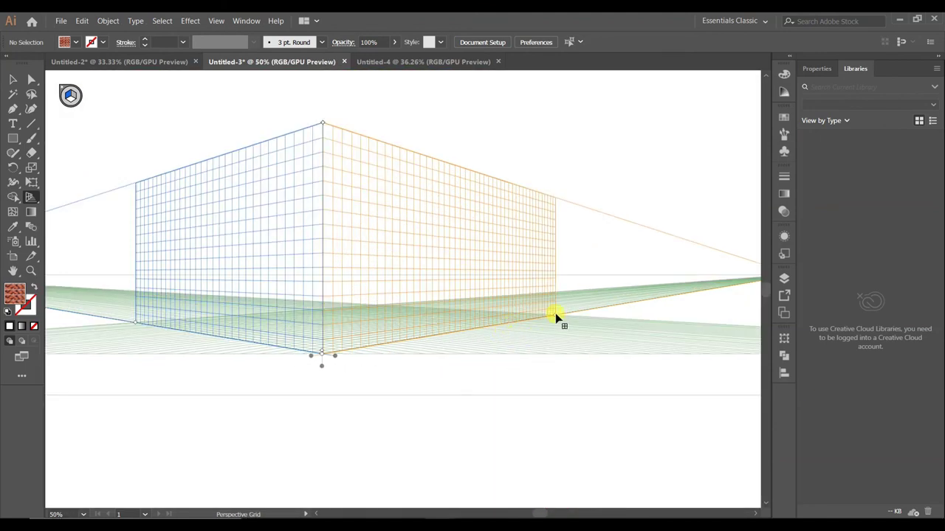
left_click_drag(555, 313, 594, 304)
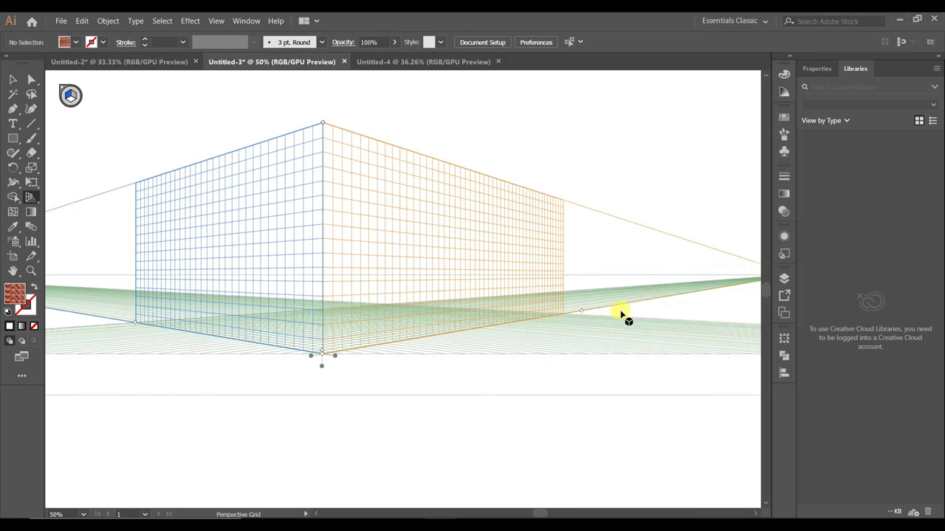
scroll(625, 317, "down", 3)
scroll(446, 327, "up", 2)
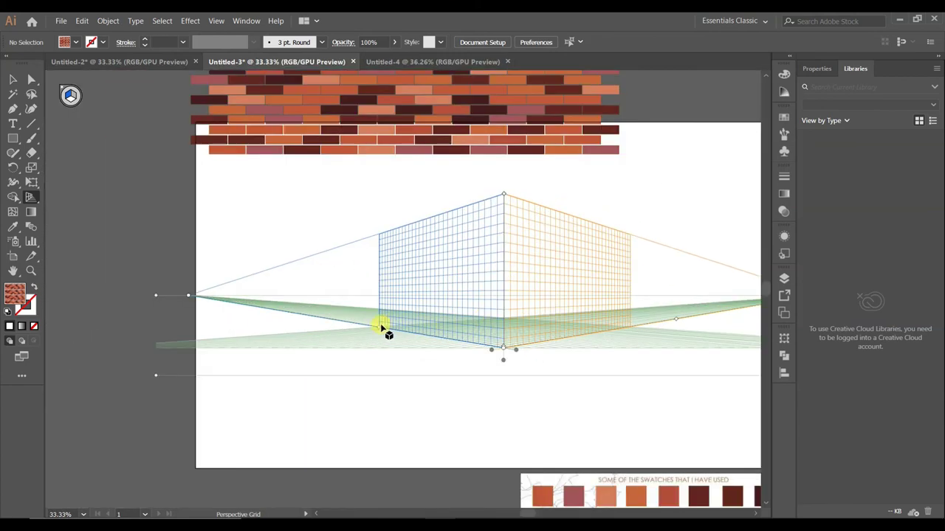
scroll(333, 316, "up", 1)
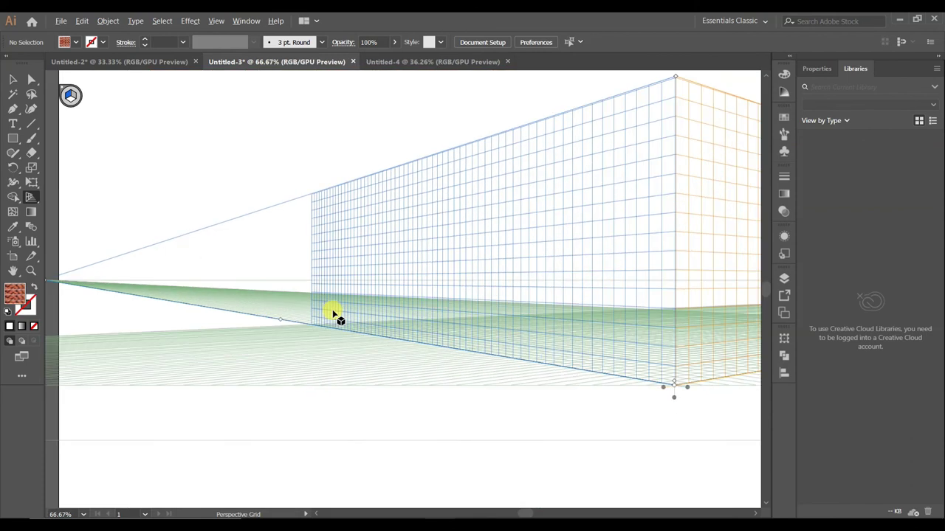
scroll(334, 316, "down", 1)
scroll(517, 294, "down", 2)
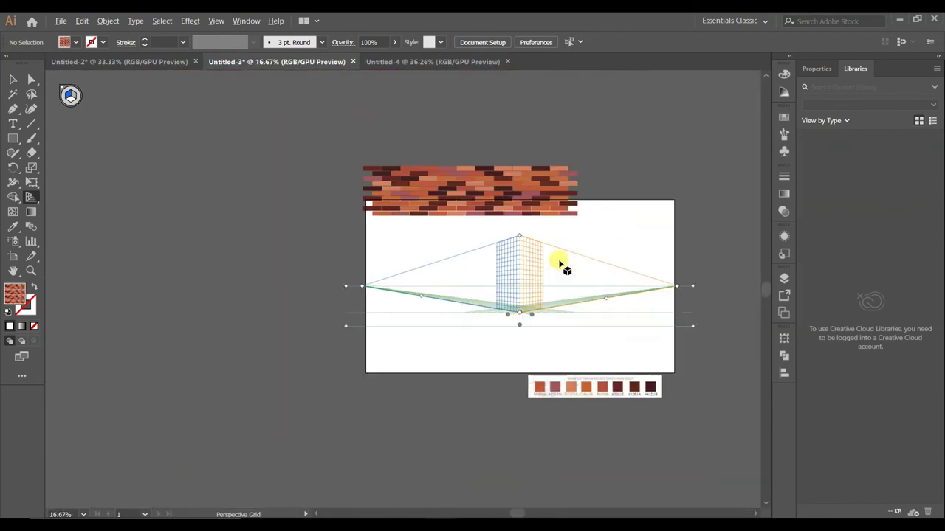
scroll(563, 264, "up", 1)
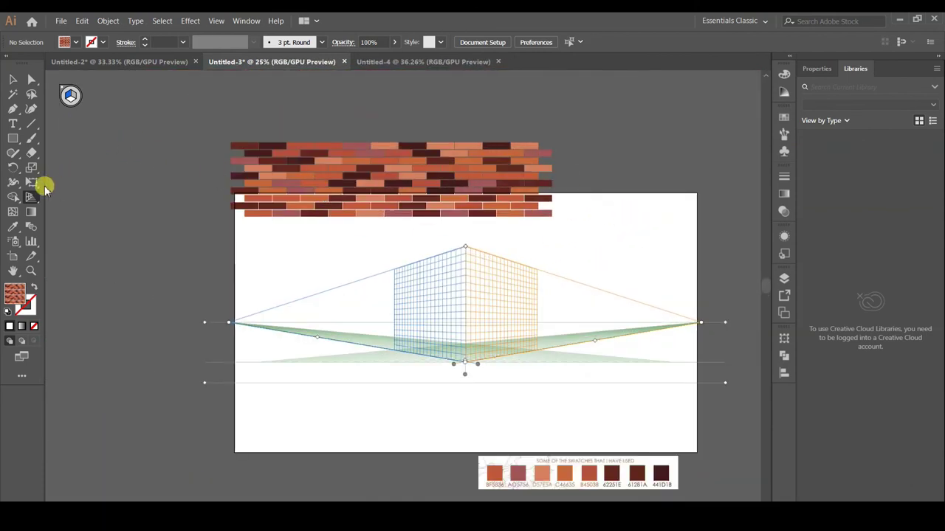
left_click_drag(31, 197, 59, 208)
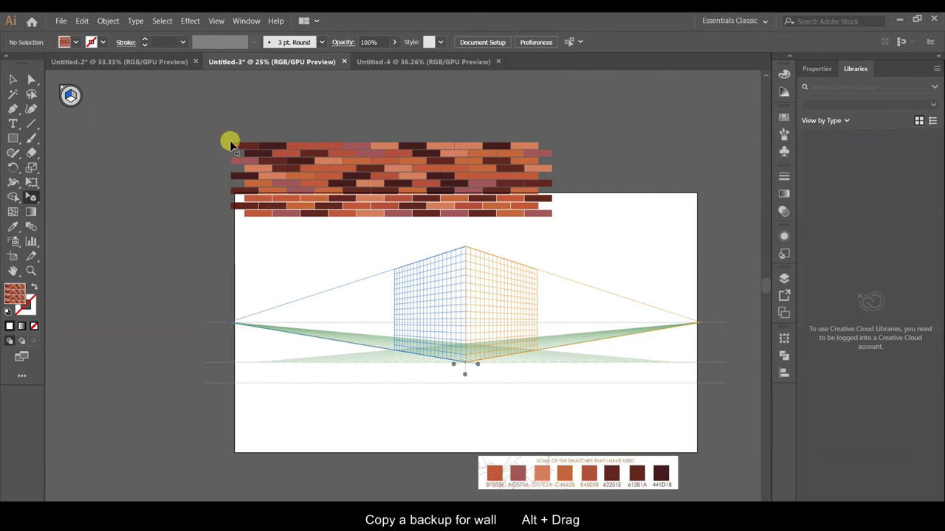
Step: Alt-drag two copies of the brick wall, one as a backup
left_click(12, 79)
left_click(424, 181)
left_click_drag(424, 181, 746, 218)
mouse_move(465, 194)
left_mouse_down()
mouse_move(308, 231)
mouse_move(193, 284)
left_mouse_up()
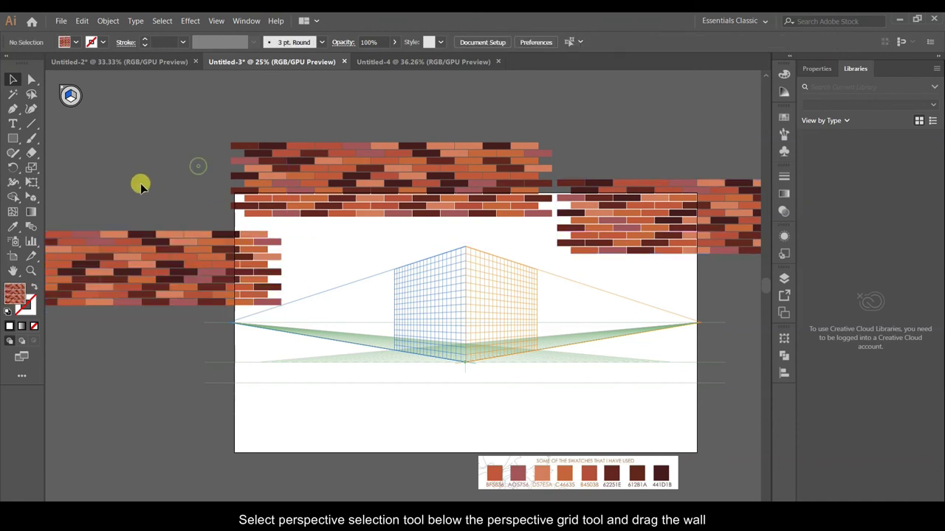
Step: Drop a brick wall copy onto the grid's left perspective plane
left_click(31, 196)
left_click_drag(160, 242, 395, 297)
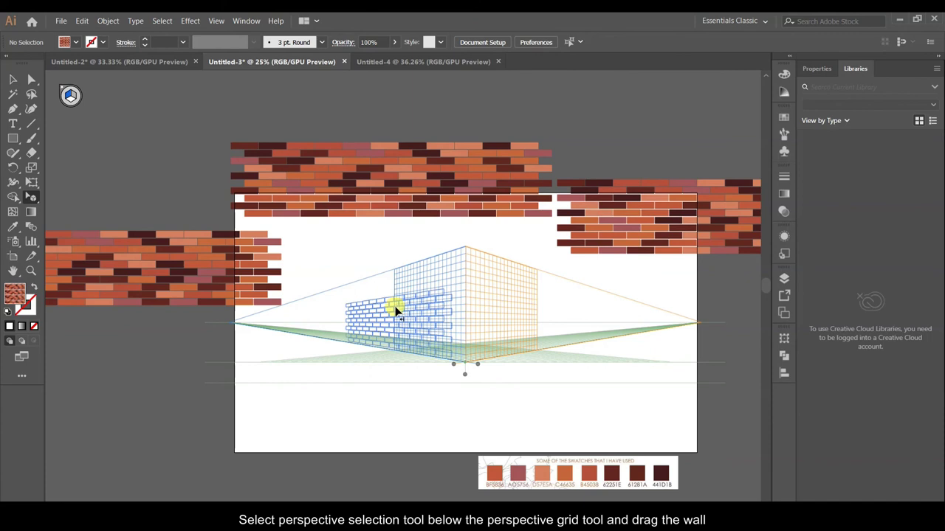
left_click_drag(395, 298, 397, 302)
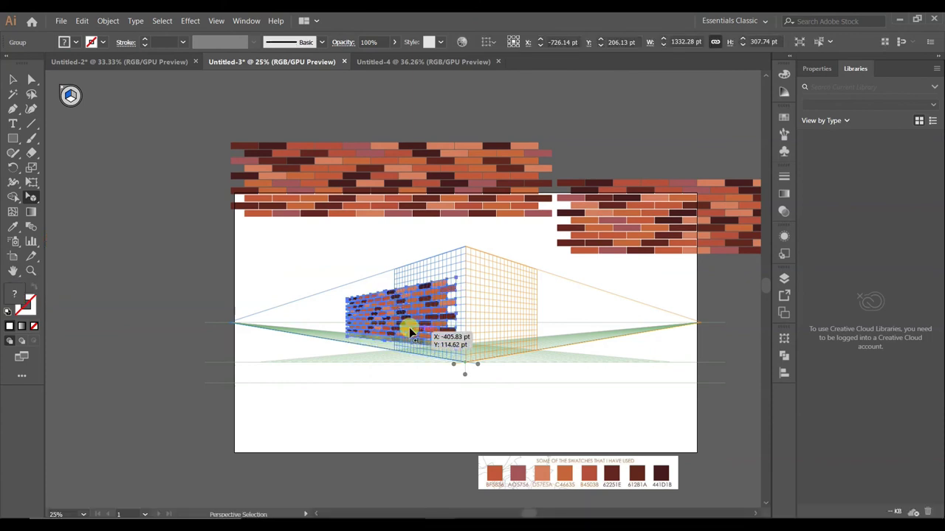
key("ctrl+plus")
key("ctrl+plus")
key("ctrl+plus")
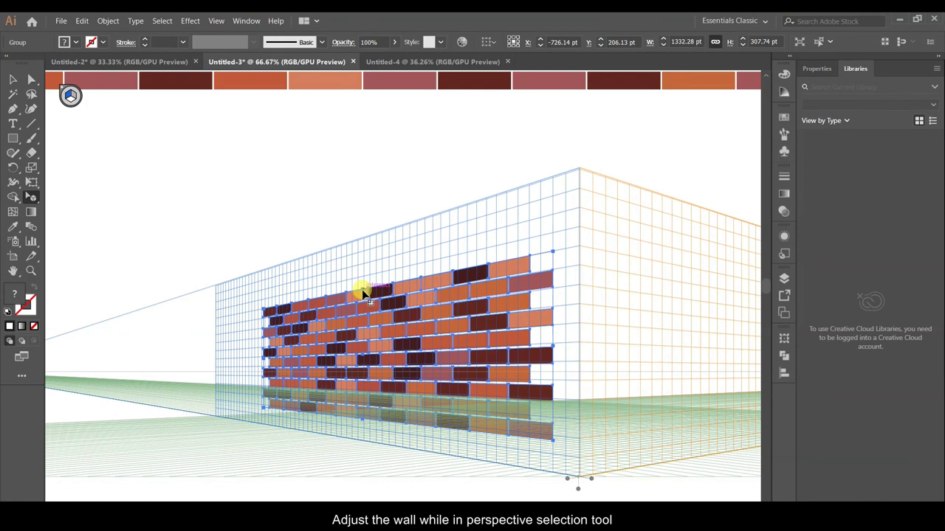
Step: Stretch the left-plane wall taller, down to the ground, toward the vanishing point and to the corner
left_click_drag(363, 272, 367, 241)
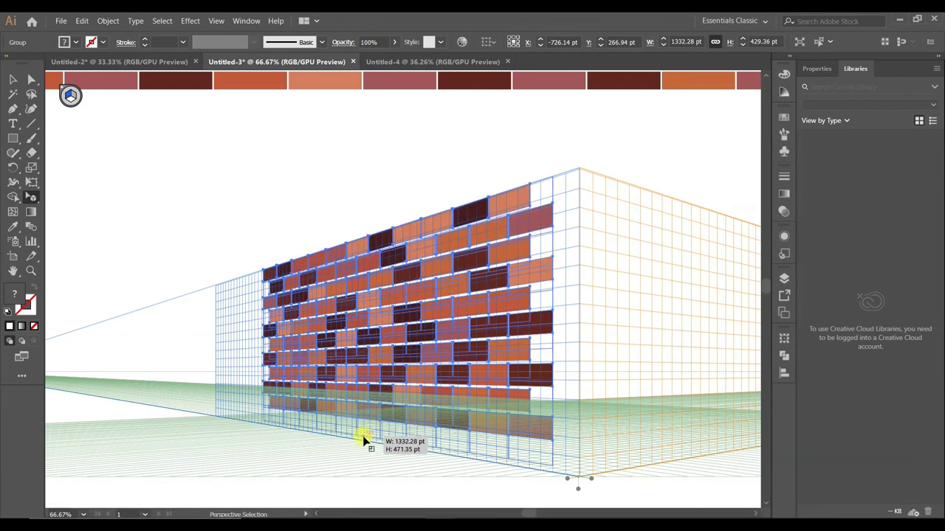
left_click_drag(363, 425, 363, 442)
left_click_drag(260, 341, 129, 352)
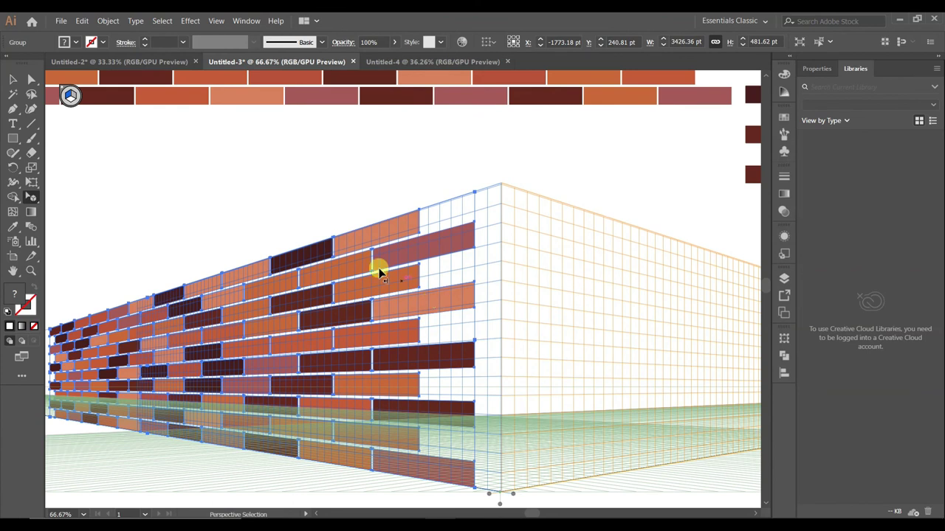
mouse_move(411, 272)
left_mouse_down()
mouse_move(487, 273)
mouse_move(509, 211)
mouse_move(487, 219)
left_mouse_up()
scroll(508, 211, "up", 4)
scroll(487, 219, "down", 3)
scroll(460, 196, "down", 3)
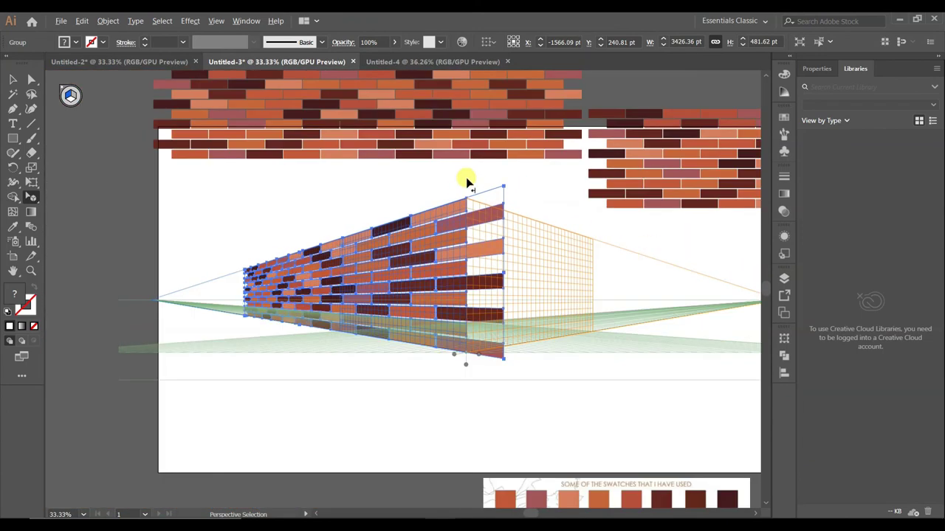
scroll(390, 300, "down", 1)
scroll(439, 223, "up", 1)
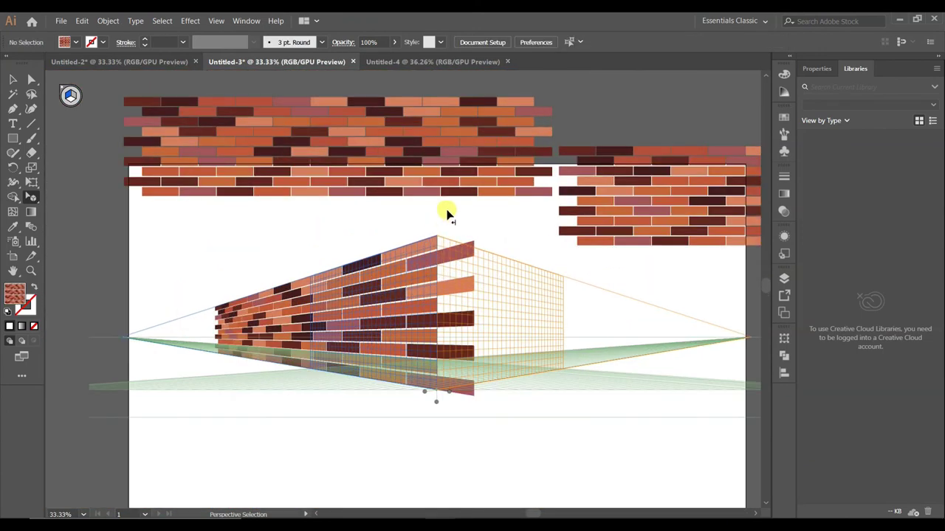
Step: Draw a vertical line along the wall's corner and give it a black stroke
left_click(31, 123)
scroll(438, 228, "up", 1)
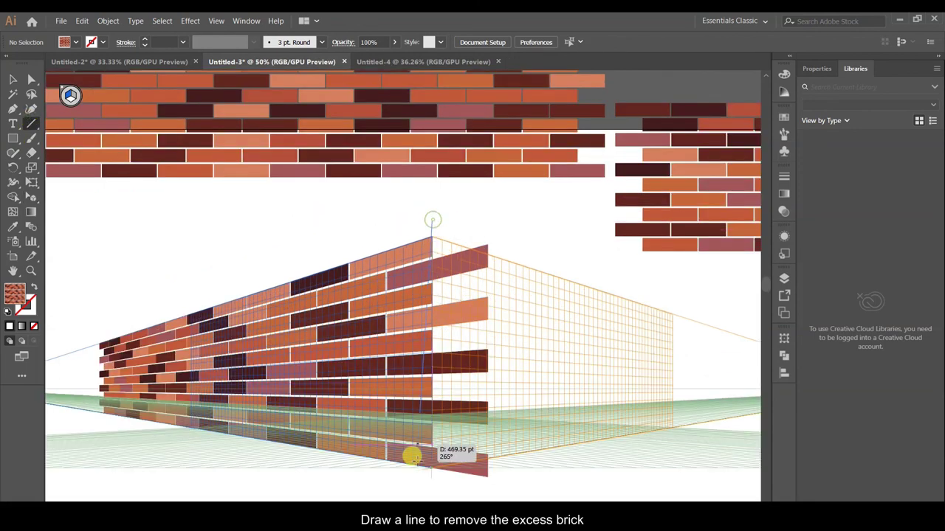
left_click_drag(431, 273, 432, 496)
left_click(13, 79)
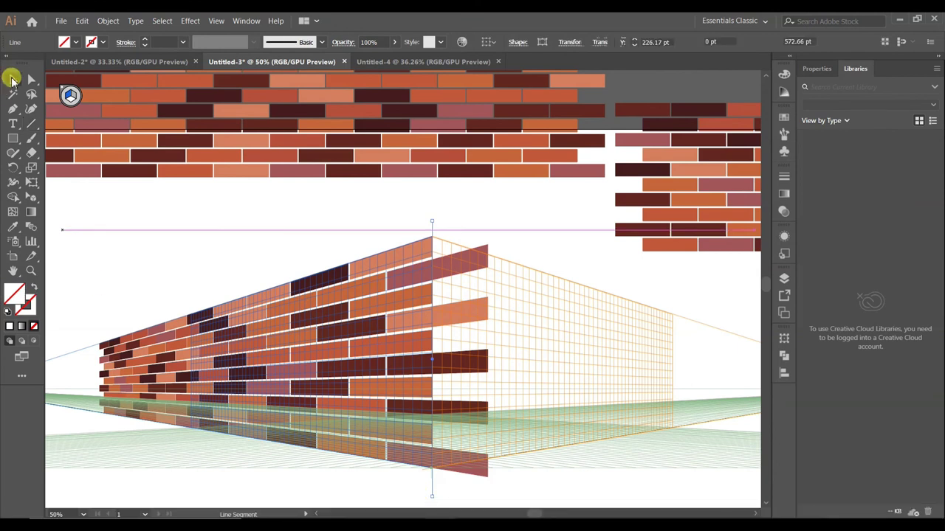
left_click(448, 209)
scroll(465, 210, "down", 1, "alt")
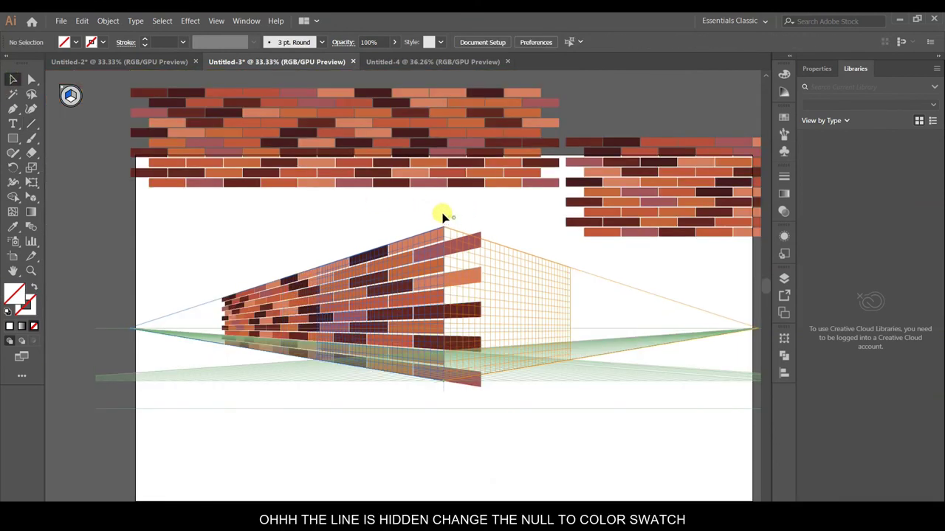
left_click(443, 216)
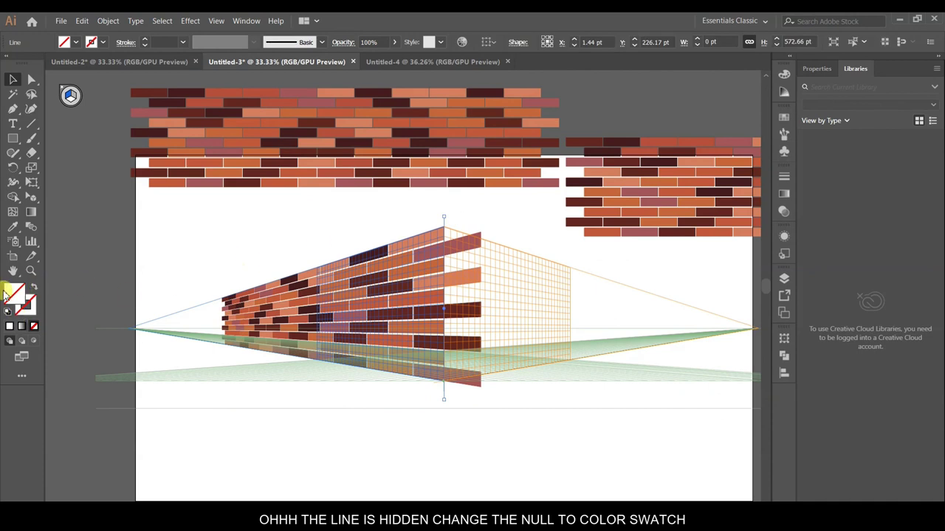
left_click(785, 117)
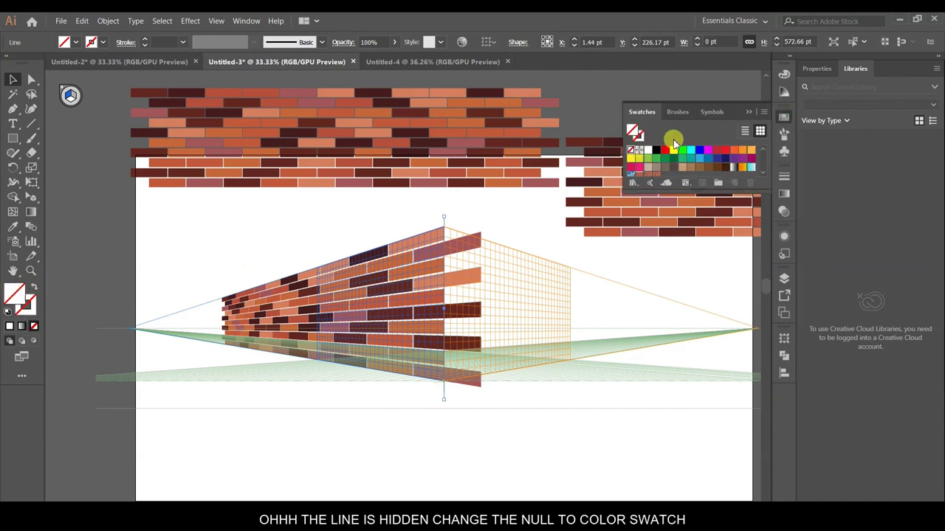
left_click(654, 150)
left_click(469, 201)
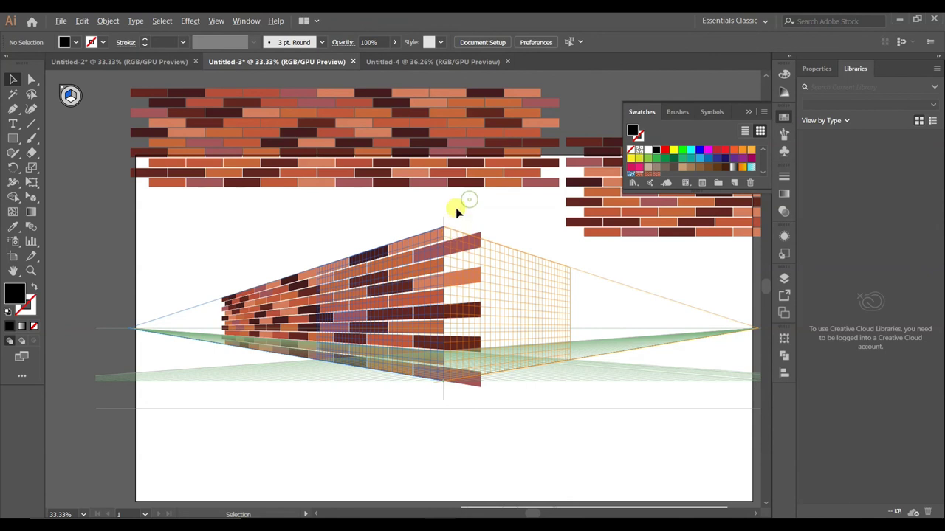
Step: Select the wall and line, then delete the bricks overhanging the corner with Shape Builder
scroll(456, 211, "up", 1)
scroll(462, 205, "down", 1)
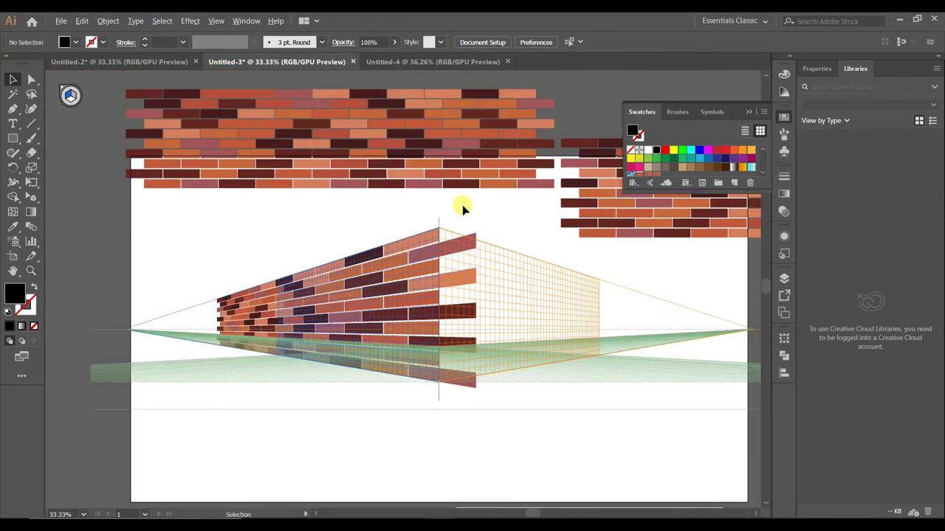
left_click_drag(392, 403, 99, 330)
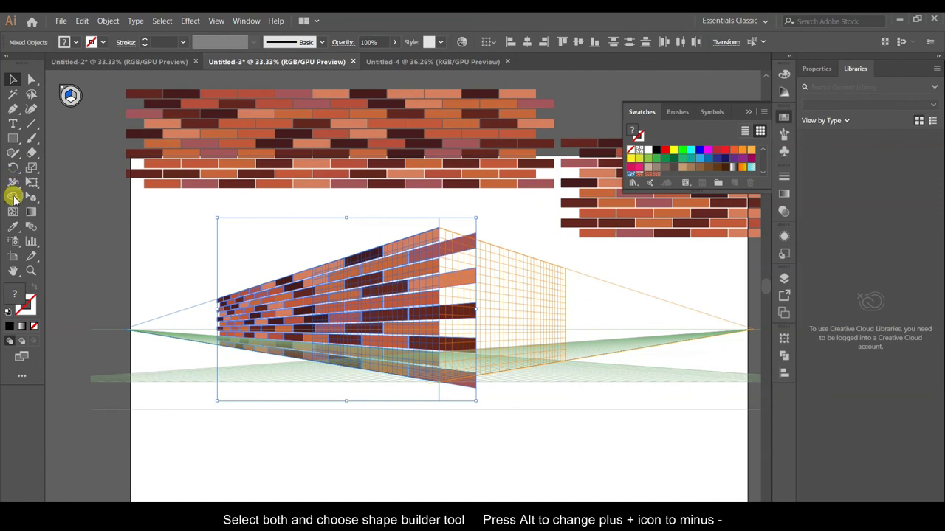
left_click(13, 198)
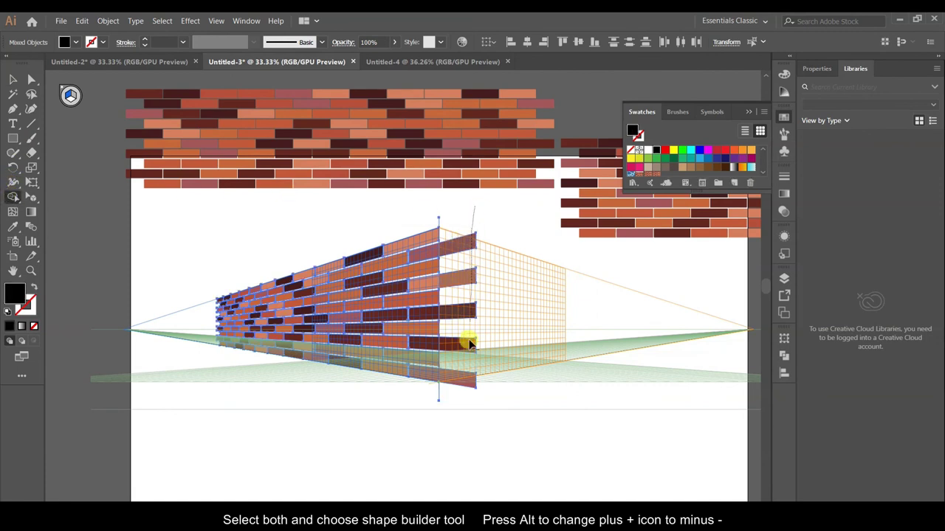
left_click_drag(471, 343, 471, 399)
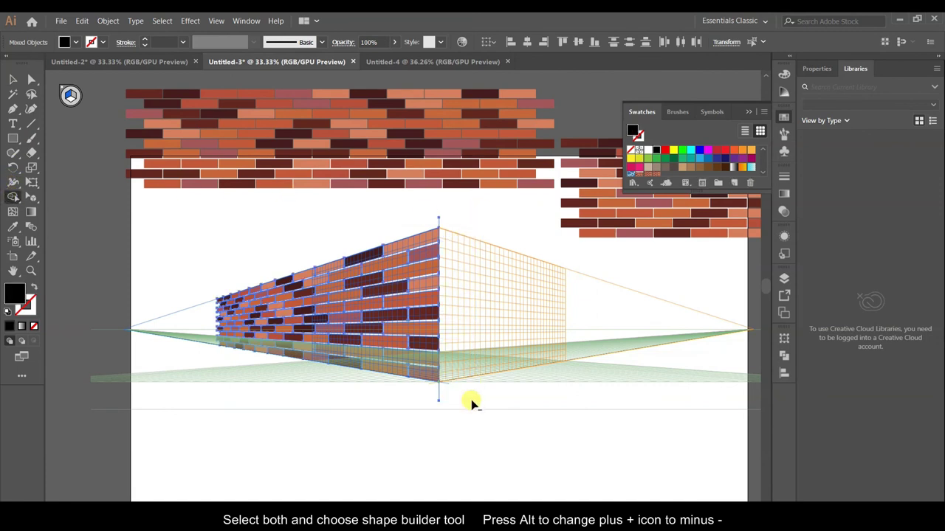
Step: Reselect the corner line, change its swatch colour, then deselect and pan the view
left_click(12, 80)
left_click(281, 192)
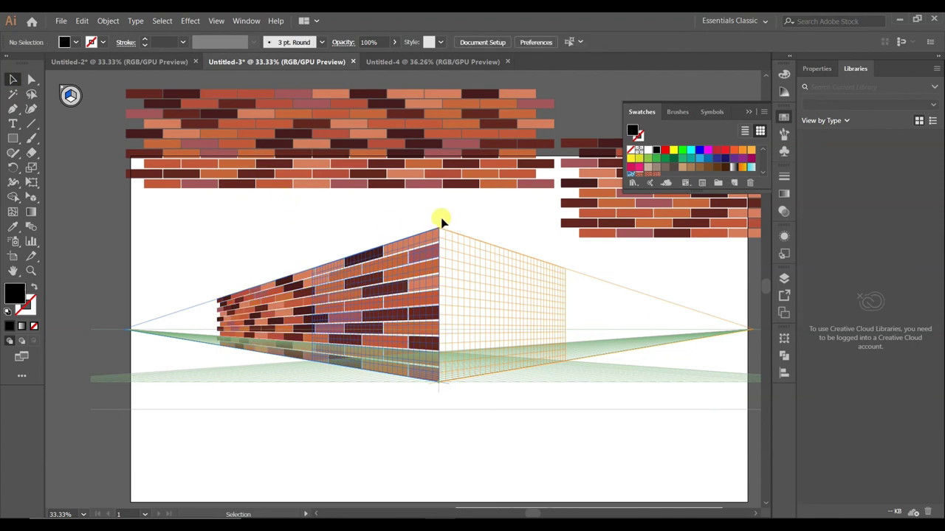
left_click(422, 222)
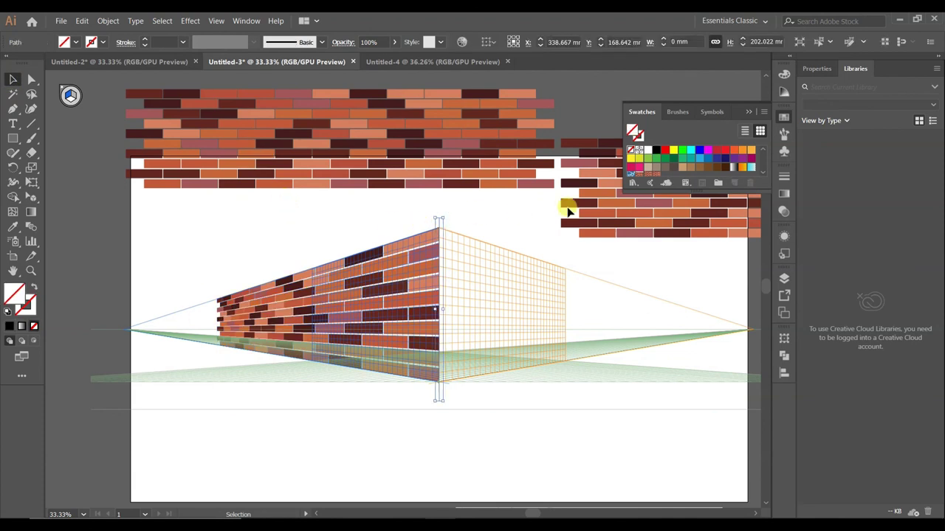
left_click(655, 150)
left_click(497, 223)
scroll(196, 278, "down", 1)
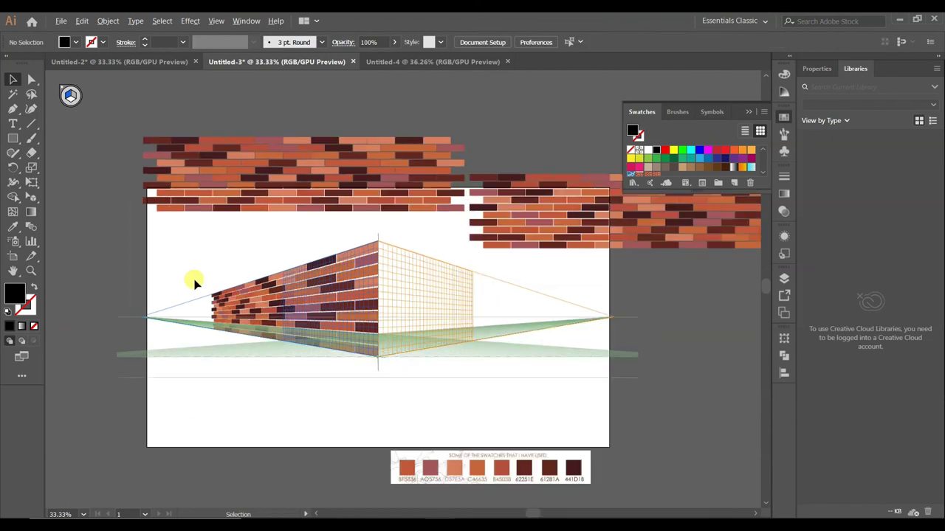
scroll(391, 190, "right", 2)
Step: Make the right face the active plane and drag the brick pattern onto it, set lower
left_click(31, 199)
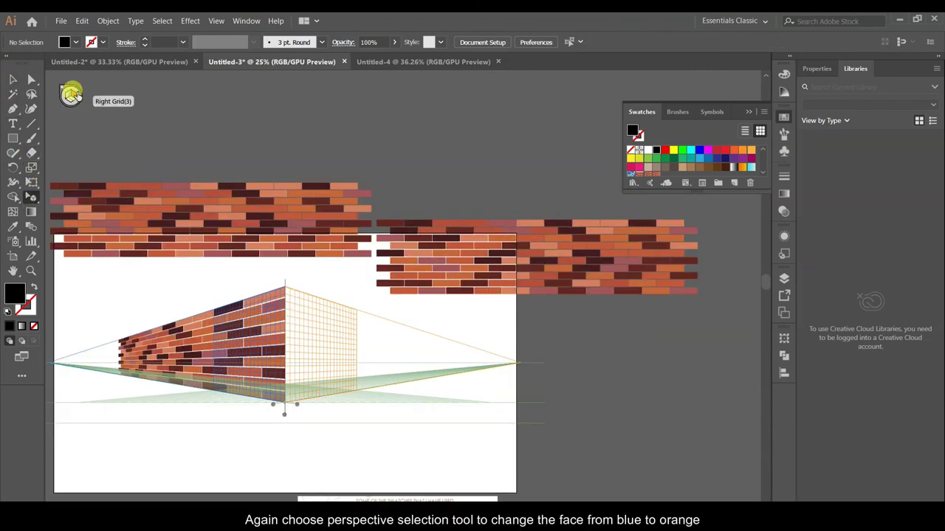
left_click(74, 94)
left_click_drag(460, 240, 353, 338)
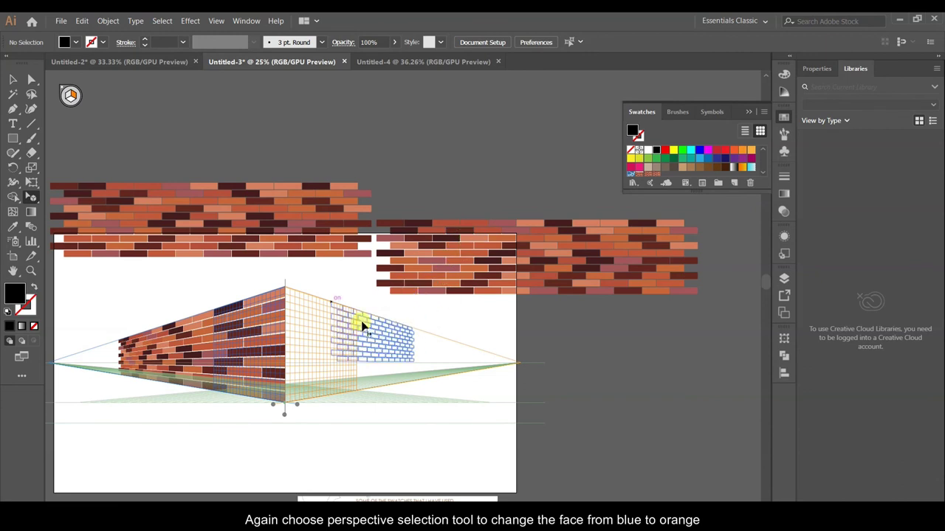
scroll(365, 327, "up", 3)
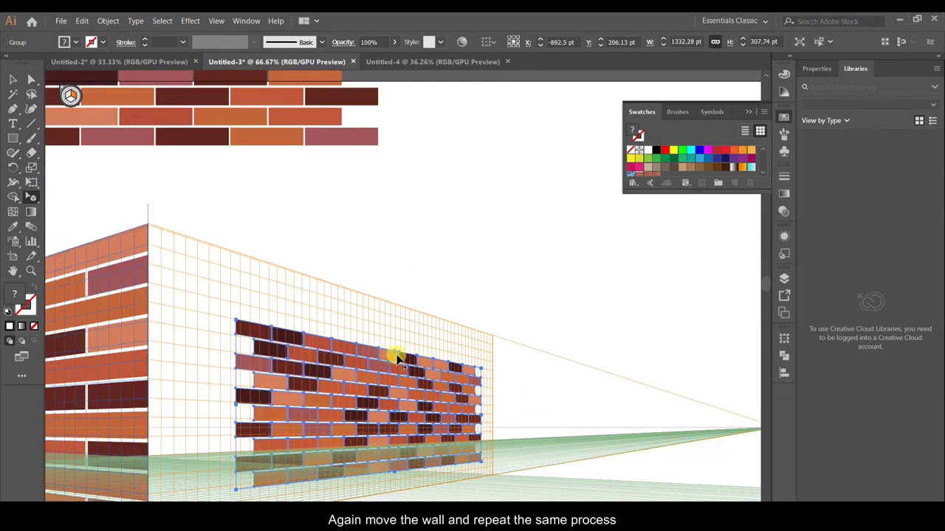
left_click_drag(396, 357, 396, 305)
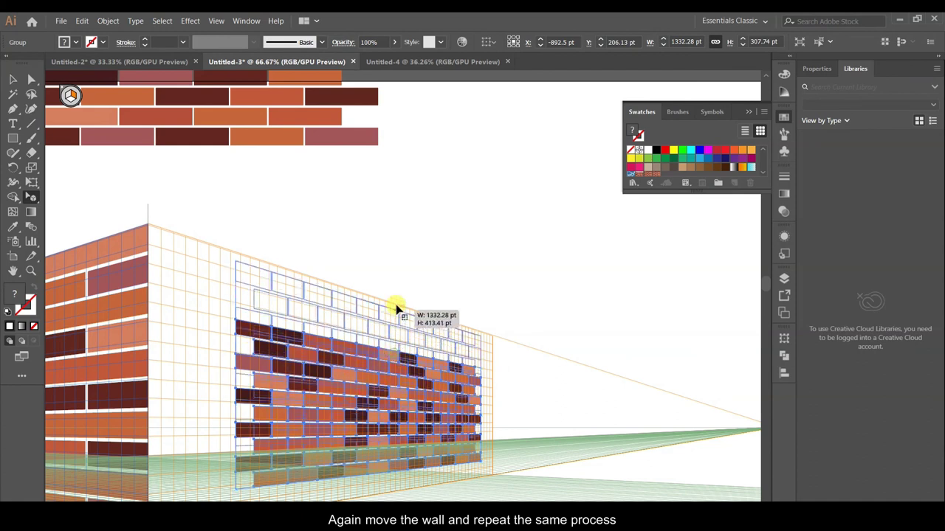
scroll(385, 391, "down", 3)
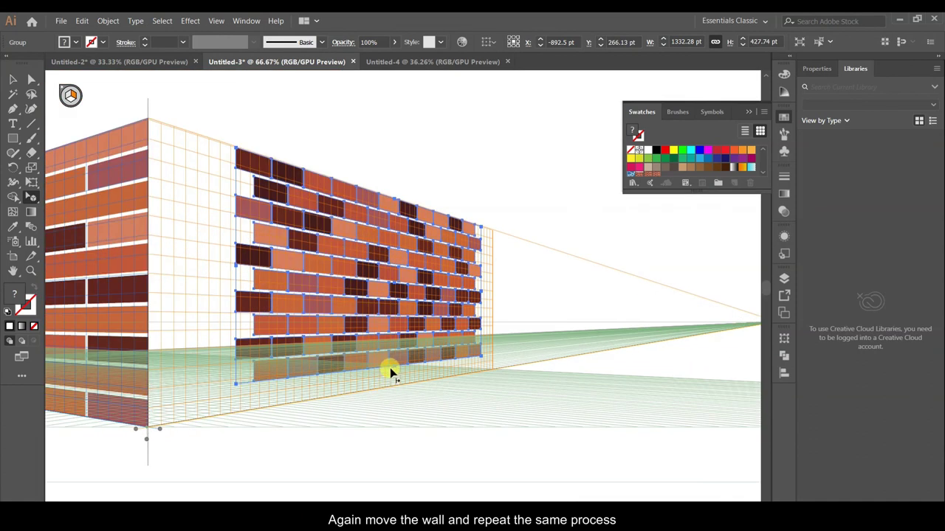
left_click_drag(396, 371, 396, 385)
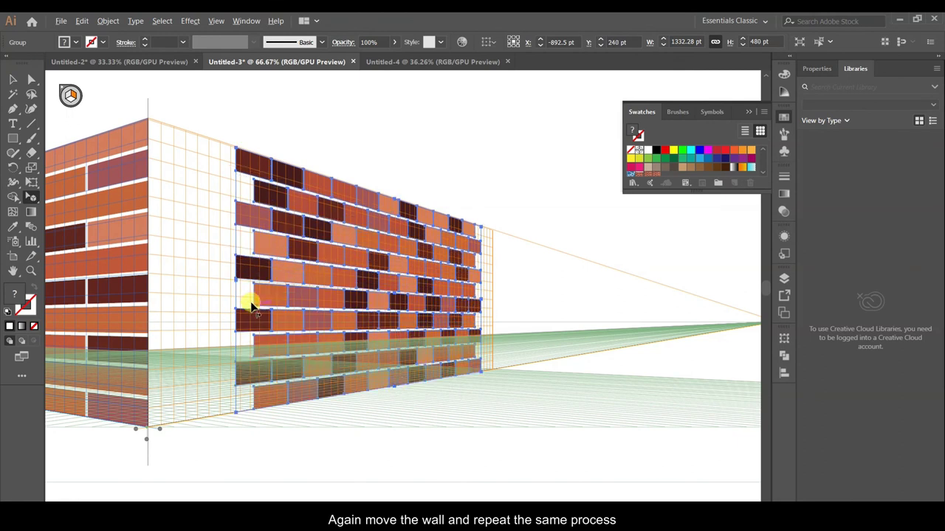
Step: Stretch the right-face wall left past the corner and out toward the right vanishing point
left_click_drag(237, 282, 109, 294)
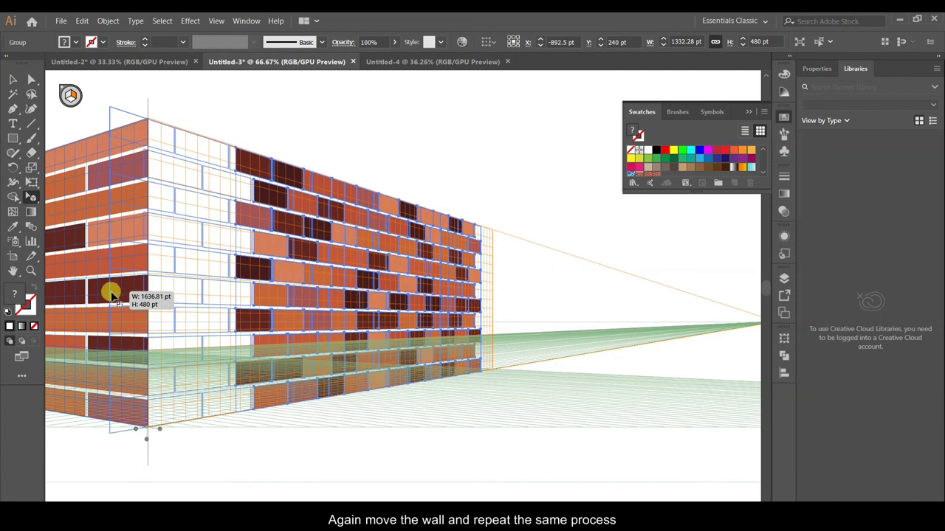
left_click_drag(109, 294, 111, 294)
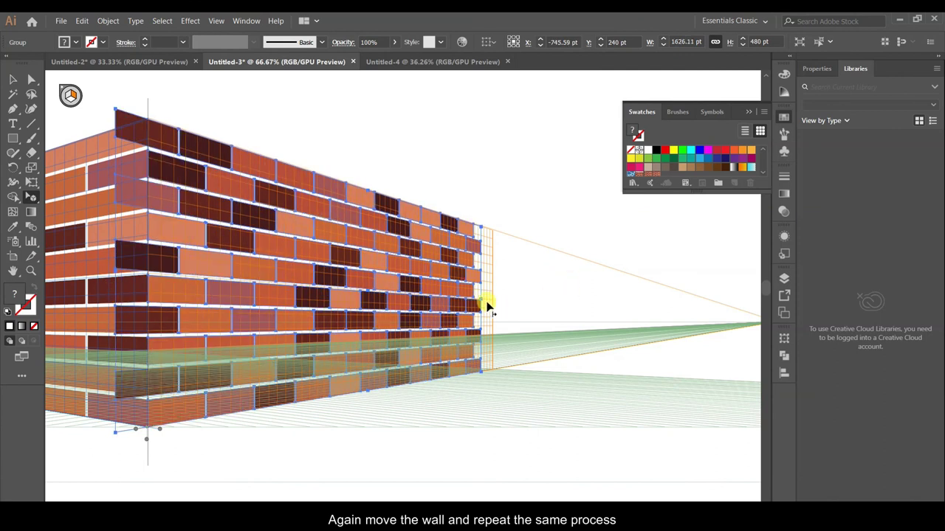
mouse_move(481, 316)
left_mouse_down()
mouse_move(523, 315)
mouse_move(464, 302)
mouse_move(586, 300)
left_mouse_up()
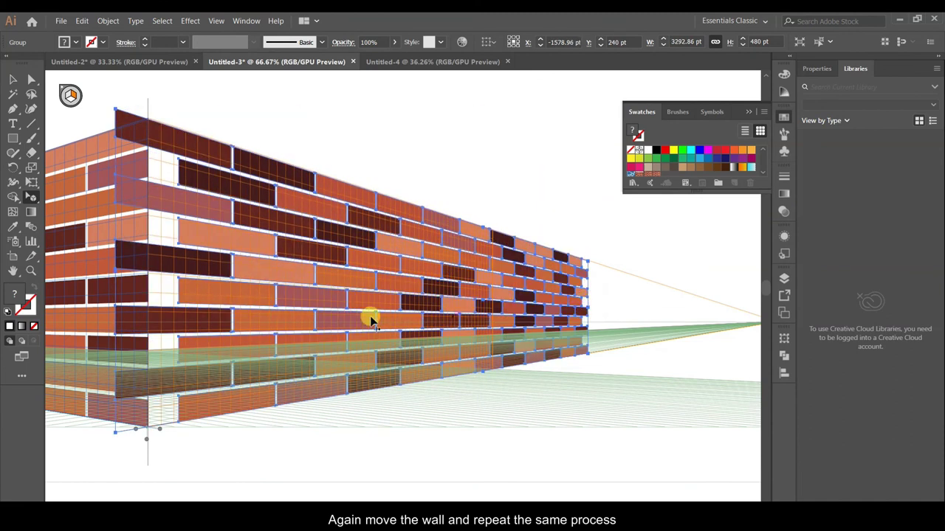
left_click_drag(220, 270, 194, 263)
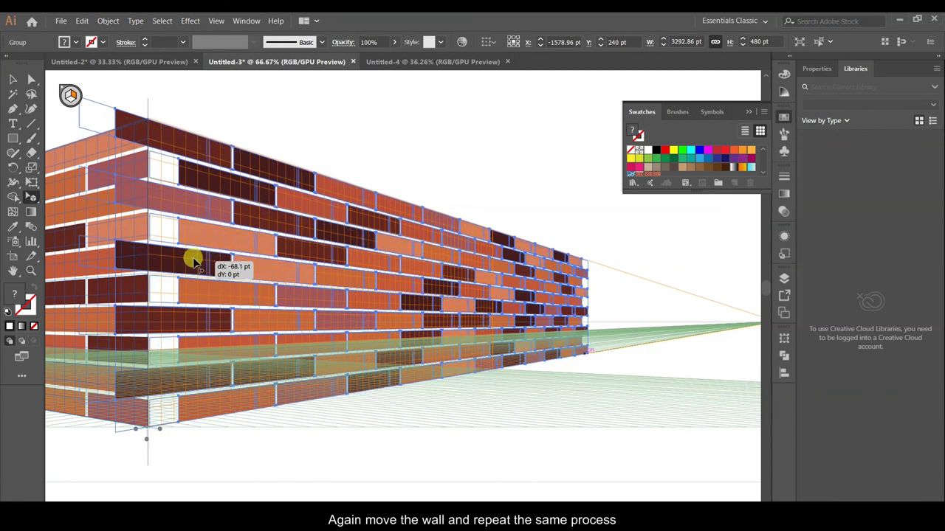
scroll(152, 223, "up", 4)
Step: Drag the right-plane wall left (about 481.62 pt tall) and zoom to check the brick courses meet at the corner
left_click_drag(194, 262, 158, 201)
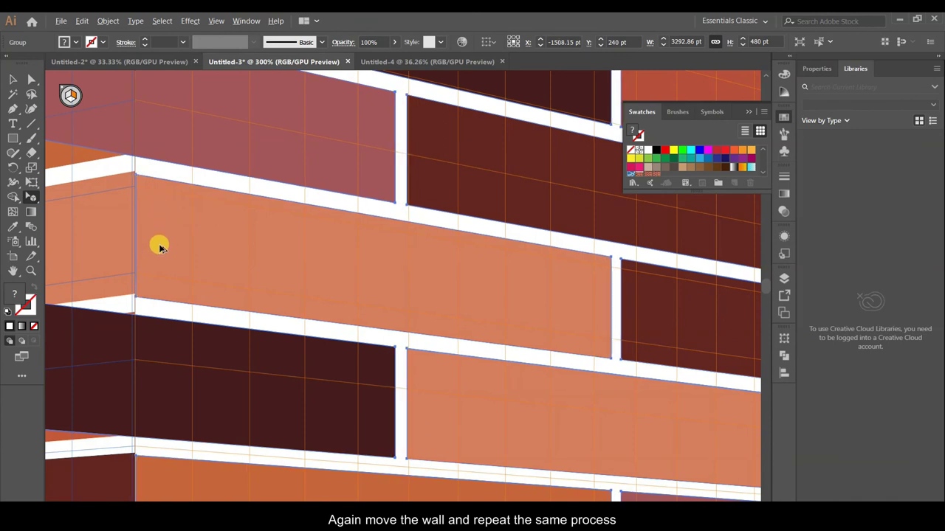
scroll(158, 244, "down", 2)
scroll(347, 184, "down", 3)
scroll(413, 207, "down", 1)
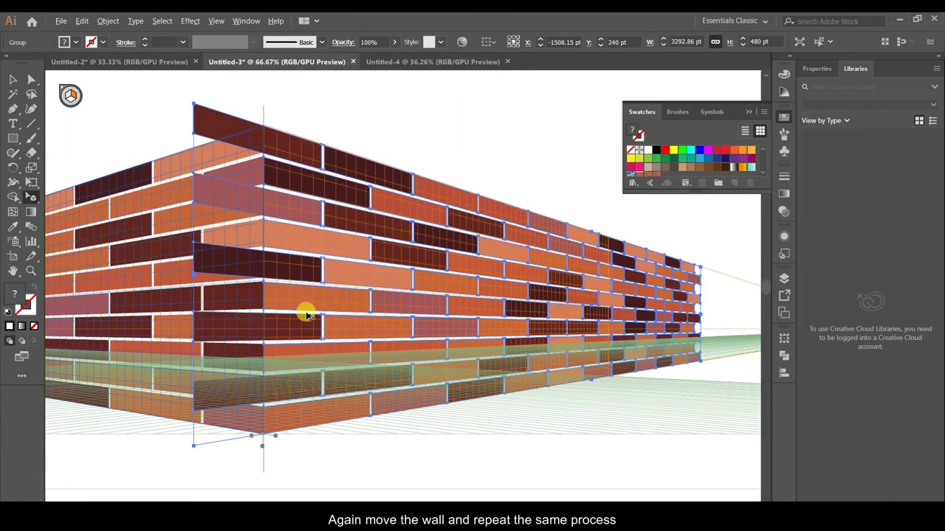
scroll(295, 413, "up", 3)
scroll(266, 420, "up", 2)
scroll(225, 376, "up", 3)
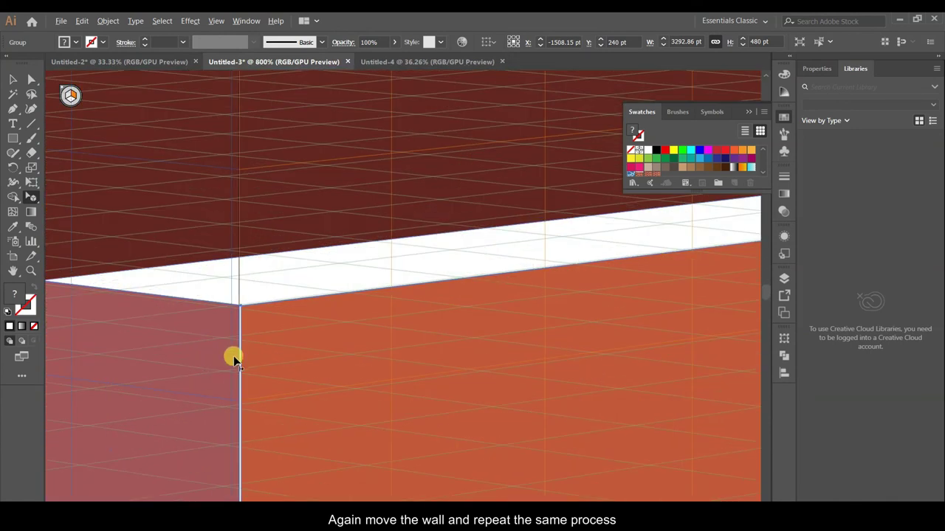
scroll(233, 358, "down", 4)
scroll(234, 362, "down", 2)
scroll(162, 231, "up", 5)
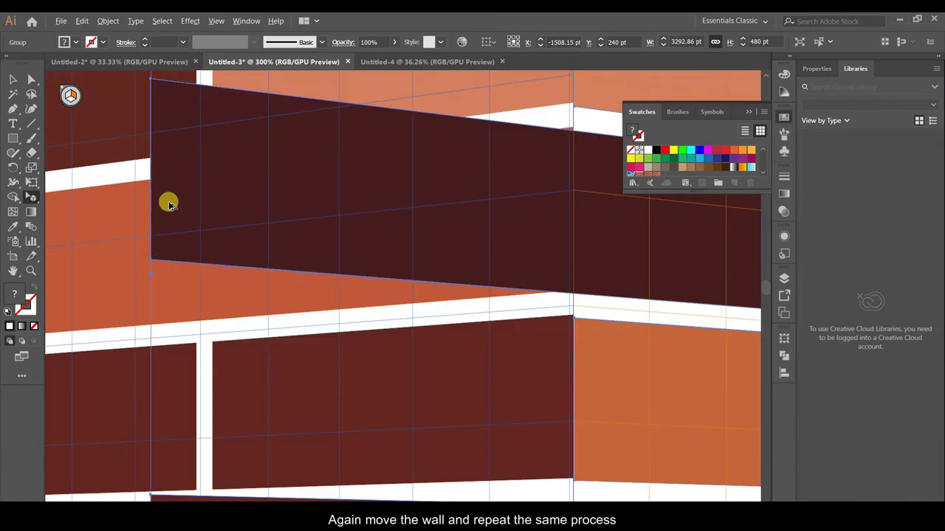
scroll(155, 256, "down", 2)
scroll(158, 299, "down", 2)
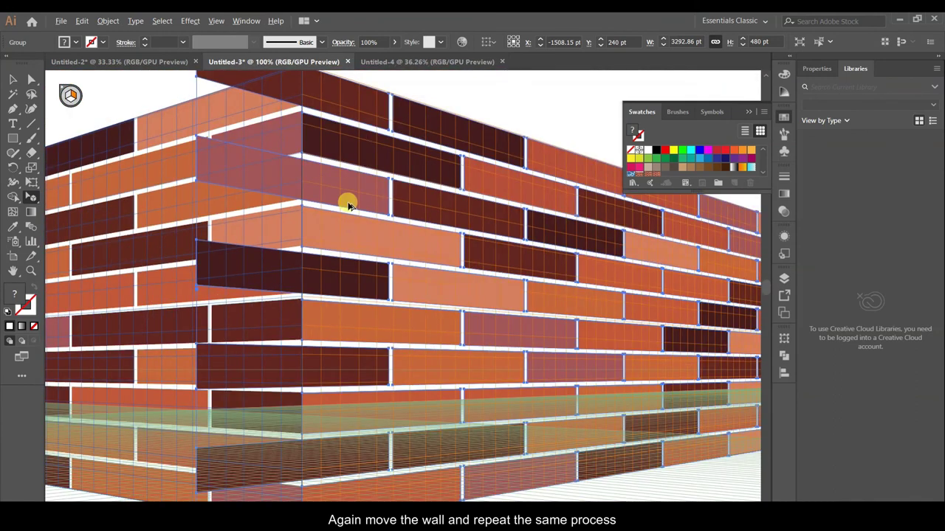
scroll(260, 154, "down", 2)
scroll(251, 149, "up", 4)
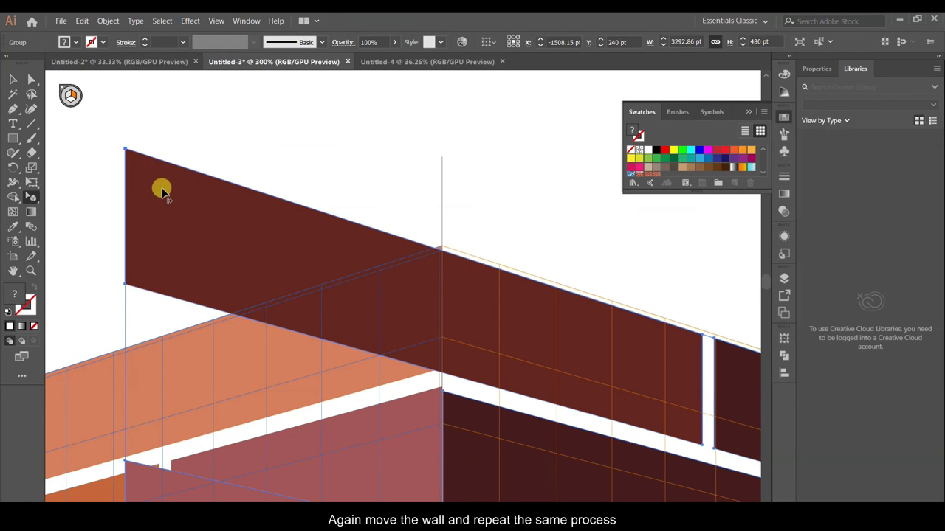
scroll(173, 182, "down", 1)
scroll(347, 244, "down", 2)
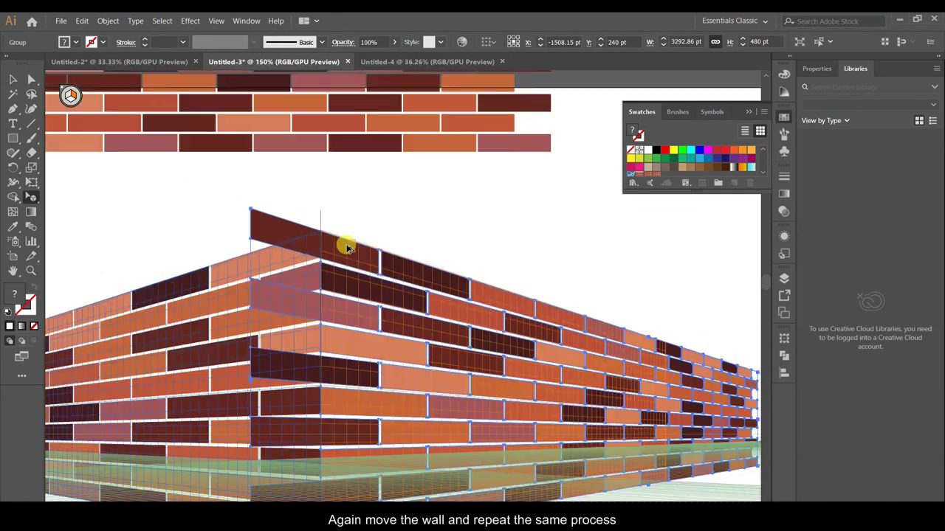
scroll(569, 276, "up", 2)
scroll(511, 343, "up", 1)
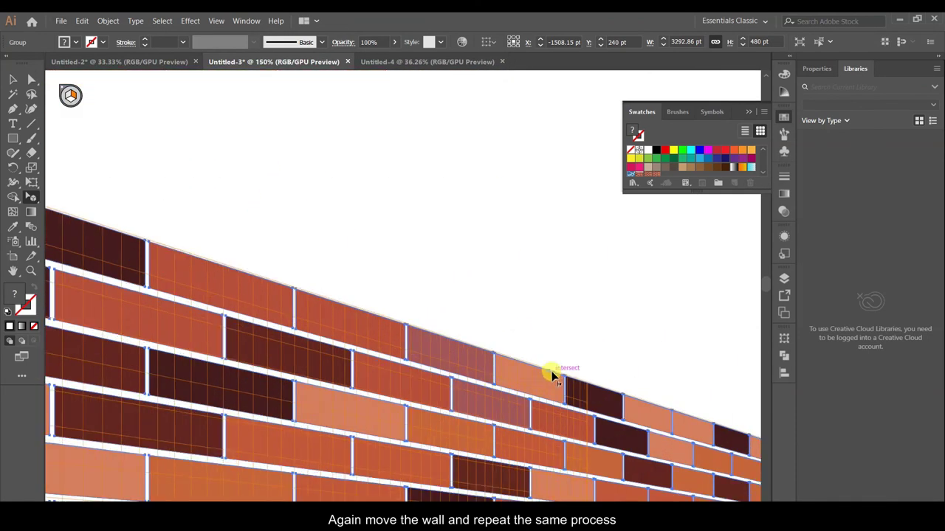
scroll(552, 375, "up", 5)
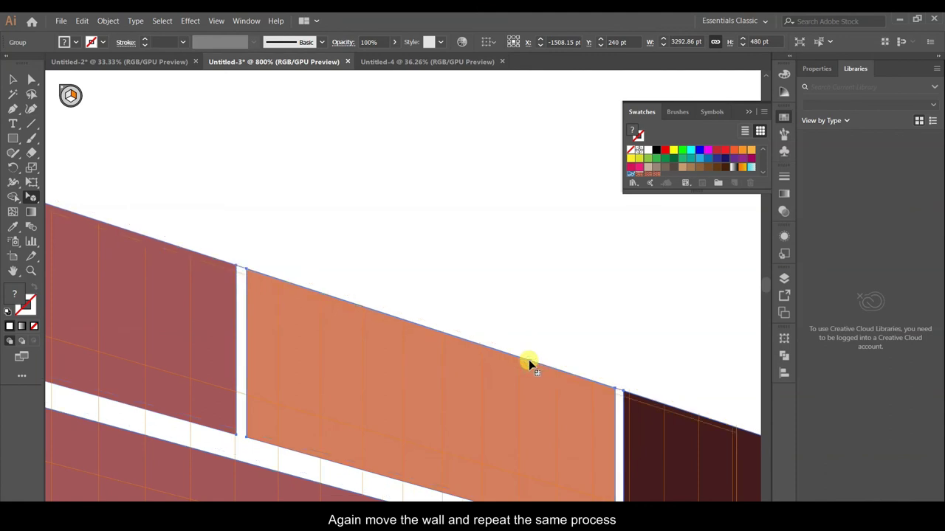
scroll(528, 360, "down", 4)
scroll(523, 344, "down", 4)
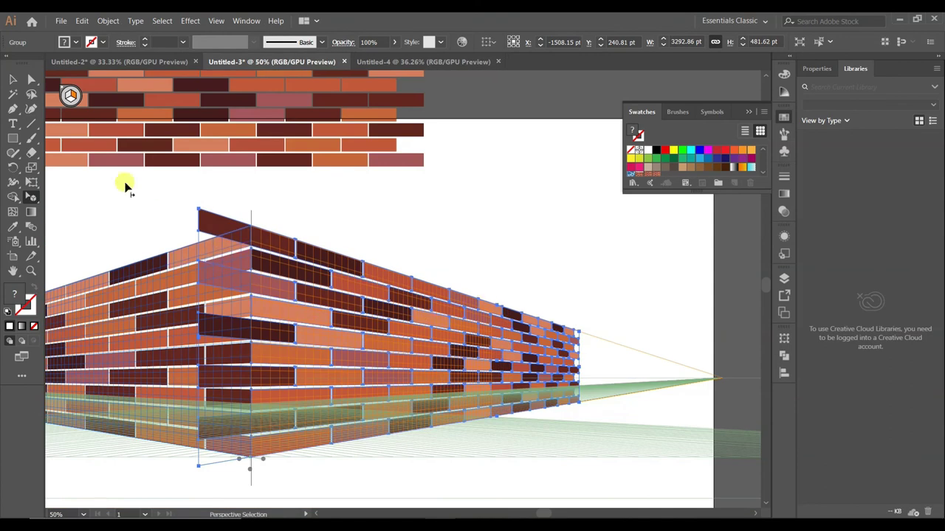
Step: Select the right brick wall group together with the vertical corner line
left_click(13, 79)
left_click(340, 193)
left_click(336, 253)
left_click(260, 230, "shift")
left_click(251, 217, "shift")
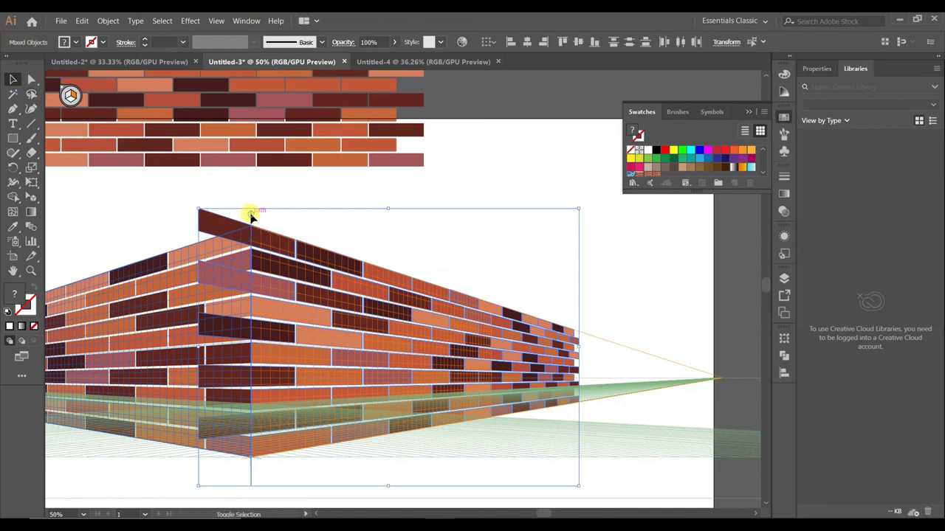
Step: Delete the brick strip jutting past the corner line with the Shape Builder, then zoom out
left_click(16, 198)
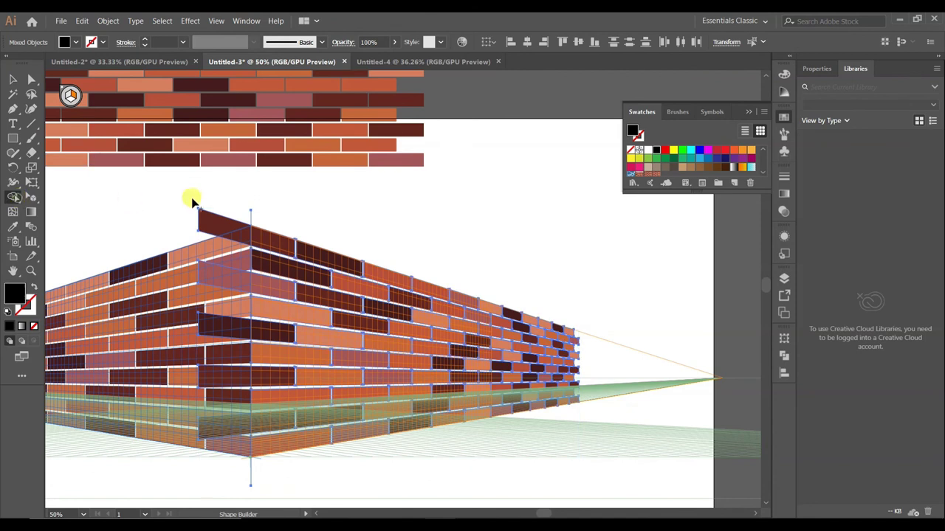
left_click_drag(210, 194, 212, 474)
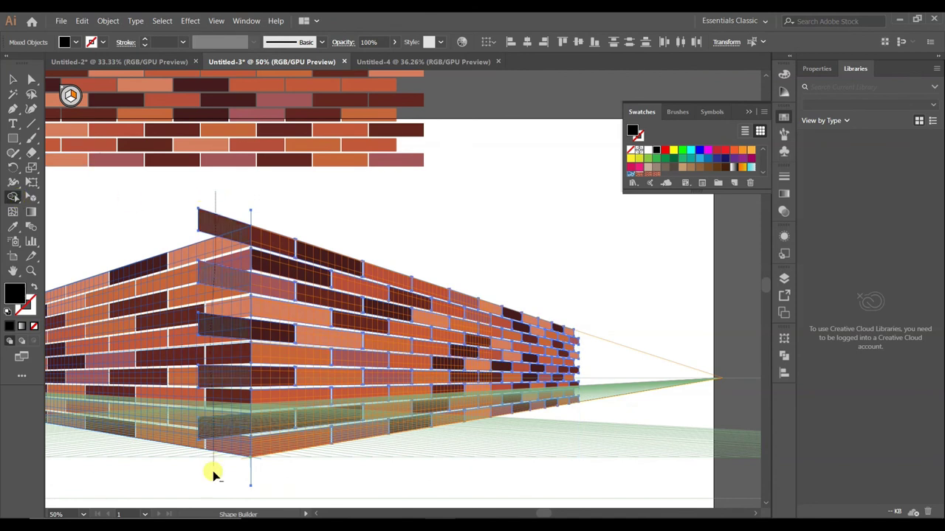
left_click(16, 79)
left_click(448, 194)
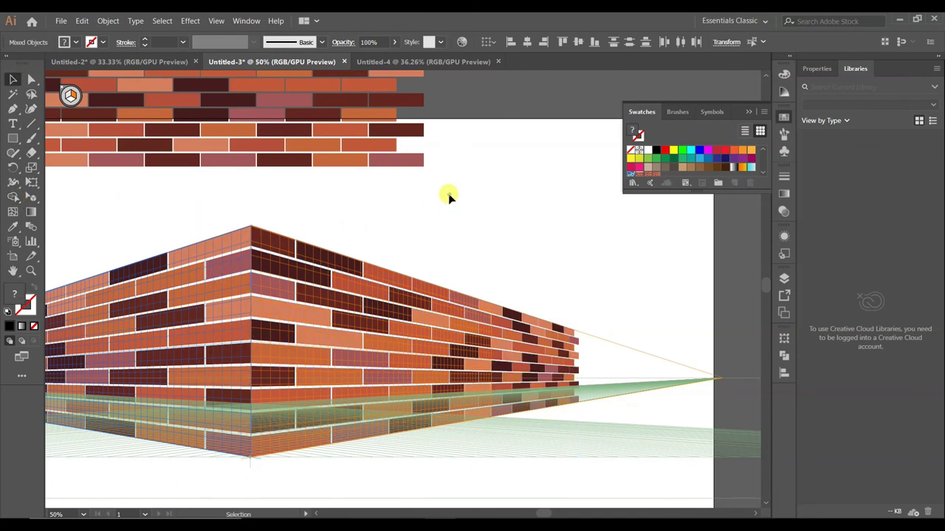
key("ctrl+minus")
key("ctrl+minus")
scroll(384, 220, "up", 1)
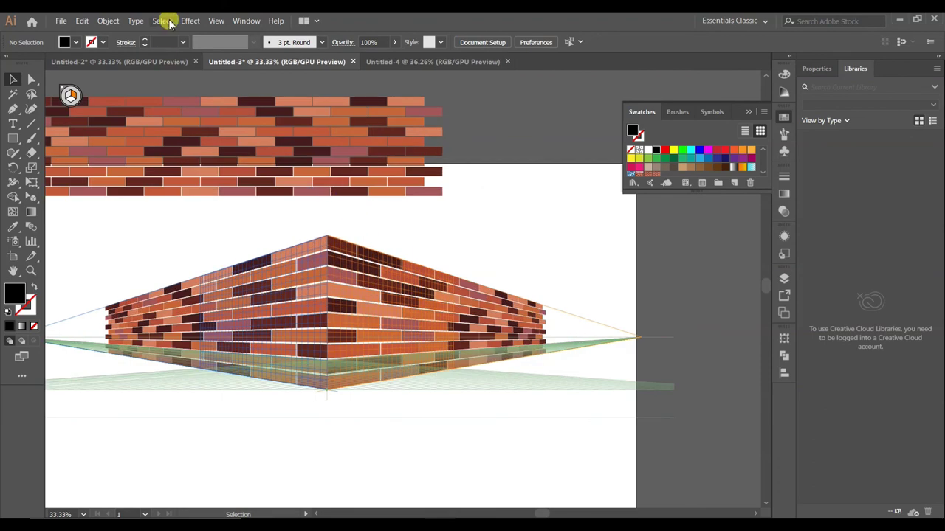
Step: Use View > Perspective Grid > Hide Grid to leave only the brick corner showing
left_click(248, 21)
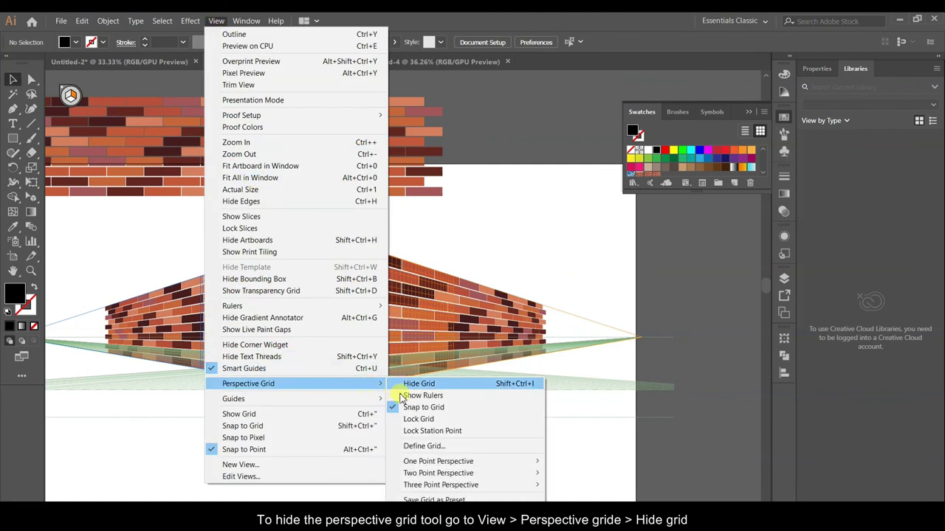
left_click(428, 384)
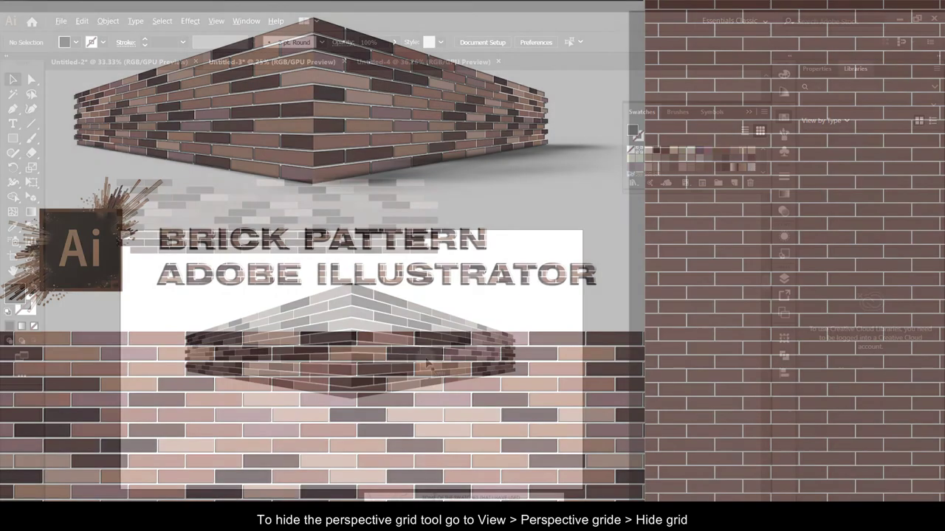